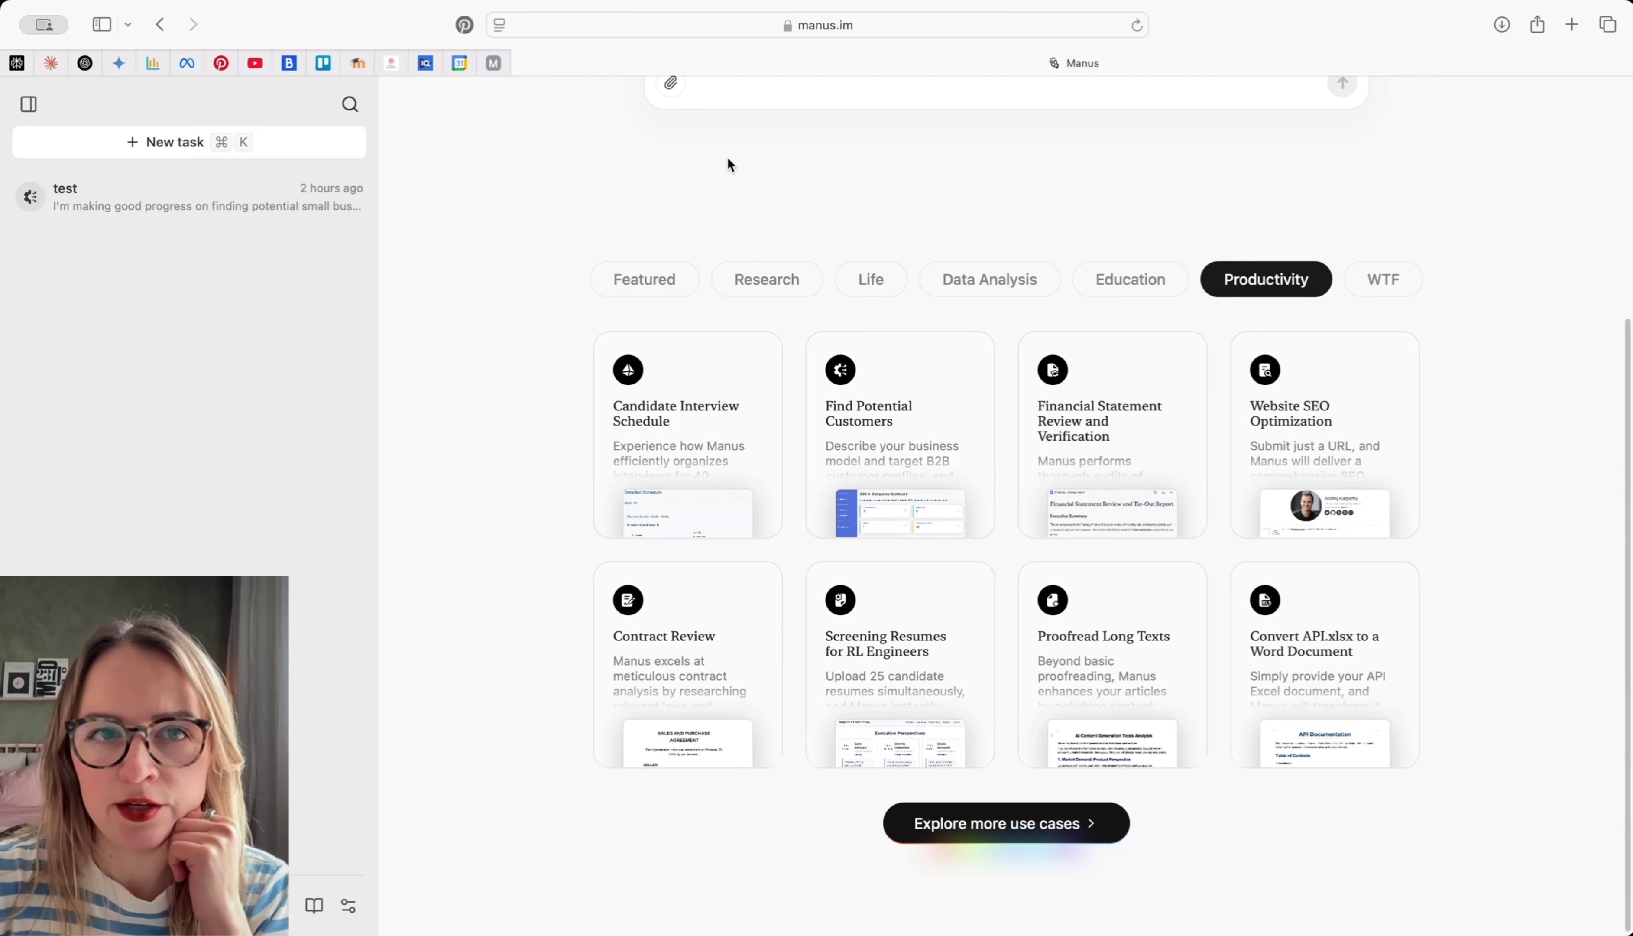
Show the Research use cases and open the B2B Supplier Sourcing example
scroll(925, 512, "down", 1)
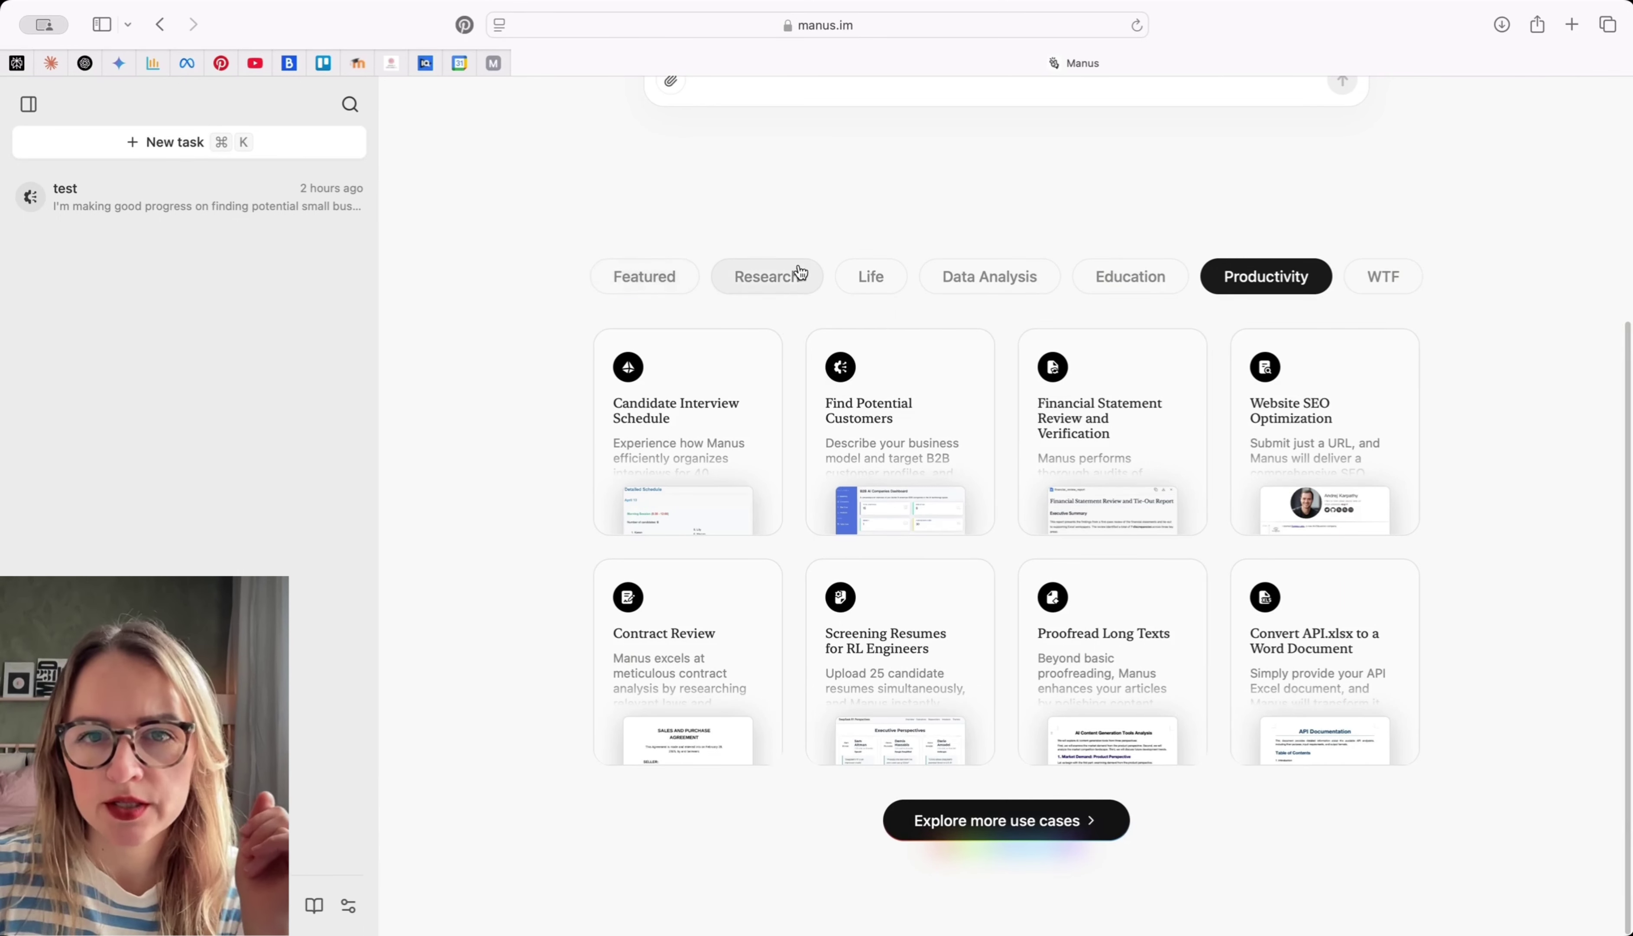
left_click(744, 278)
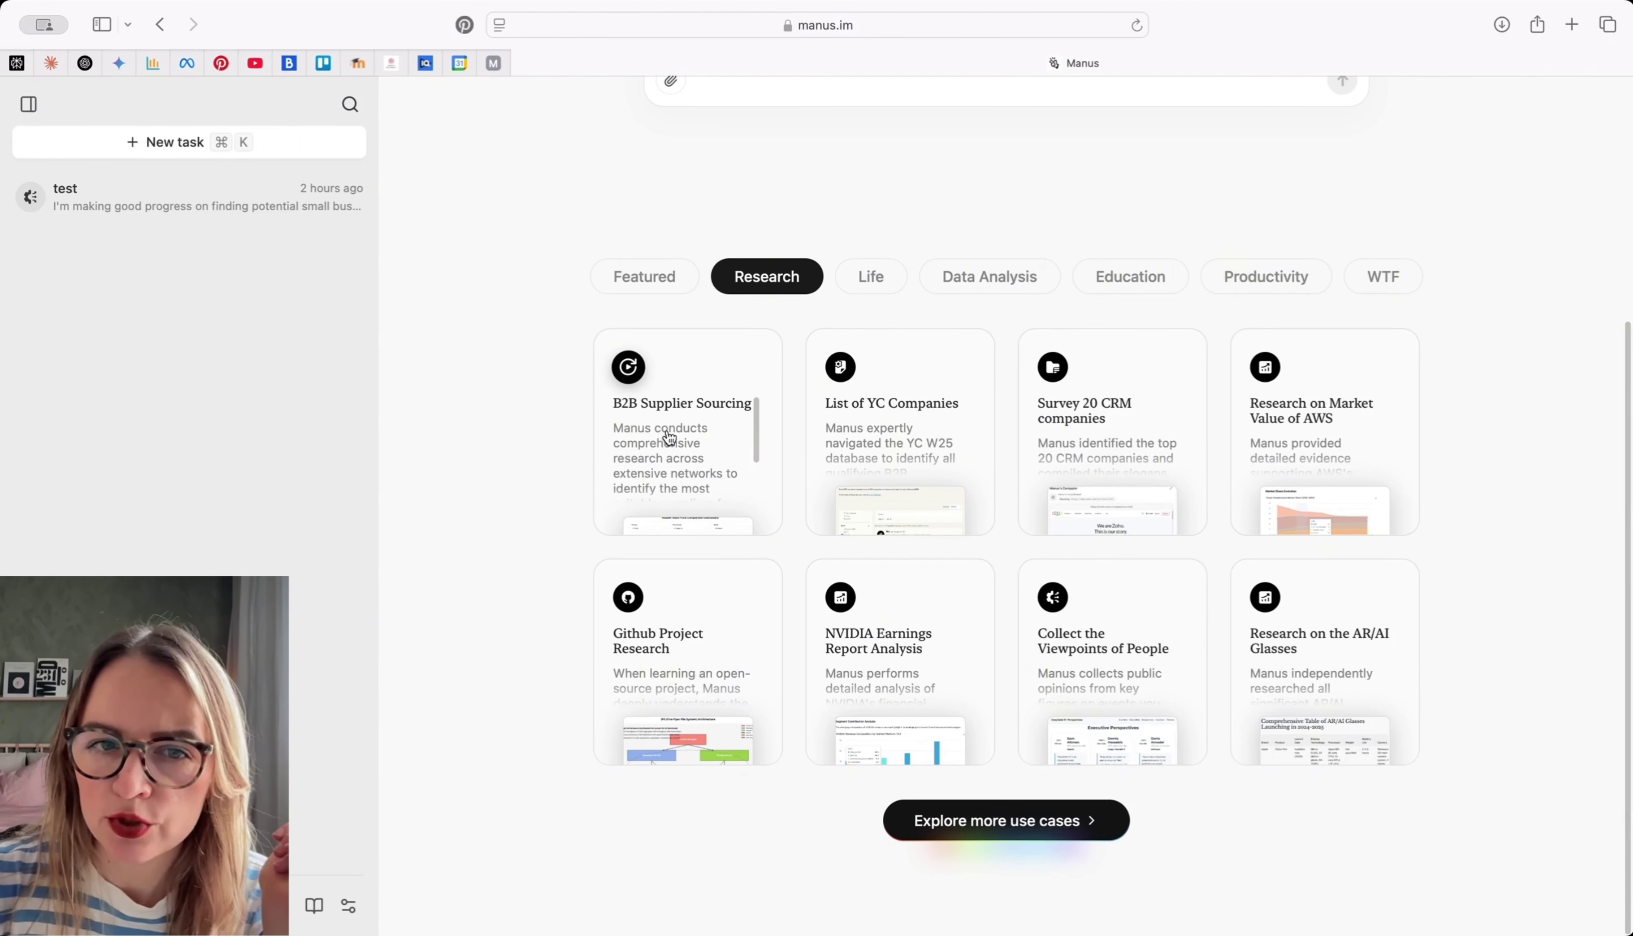
left_click(773, 441)
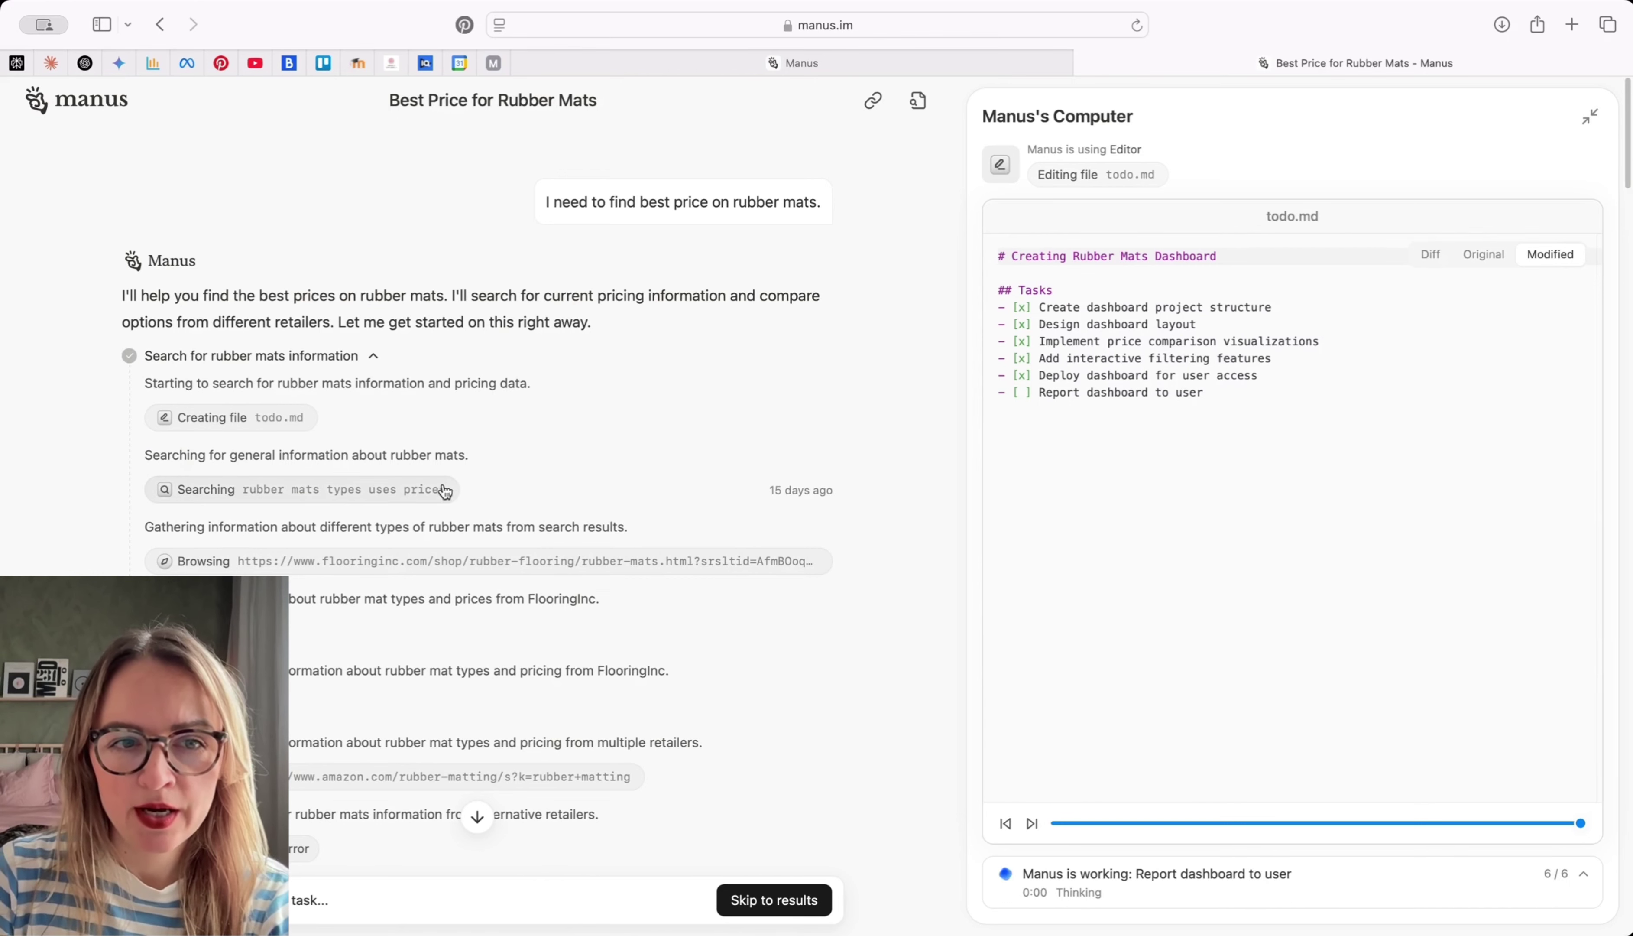
Review the rubber mats task log, from the retailer searches through the dashboard building and deployment steps
scroll(263, 501, "down", 3)
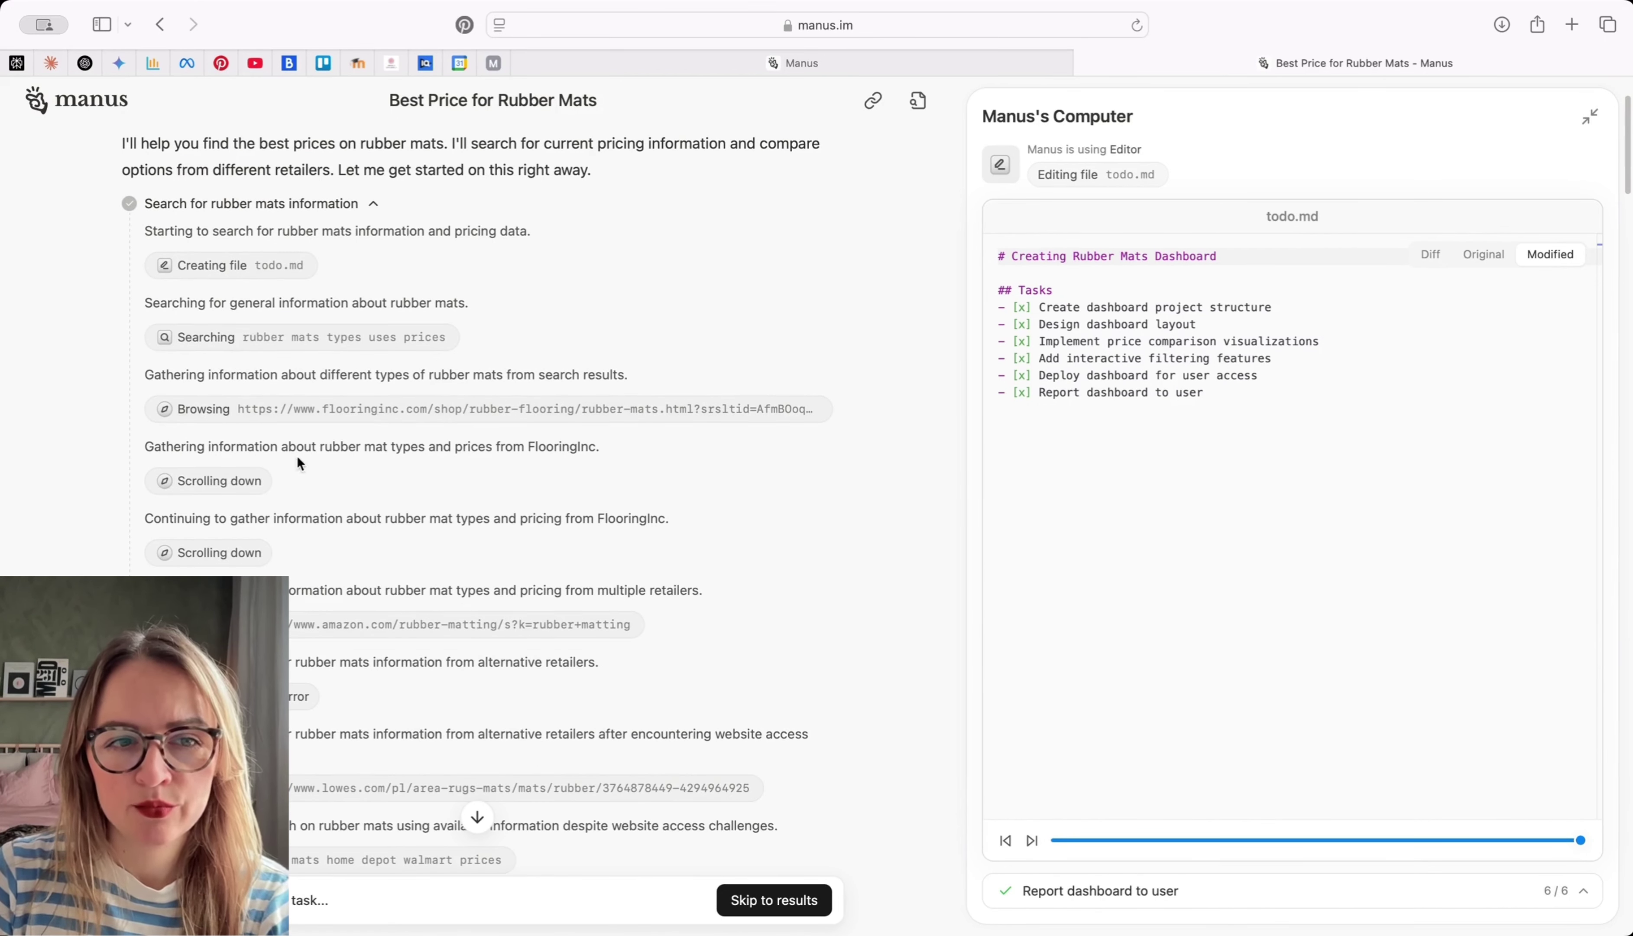
scroll(252, 501, "down", 4)
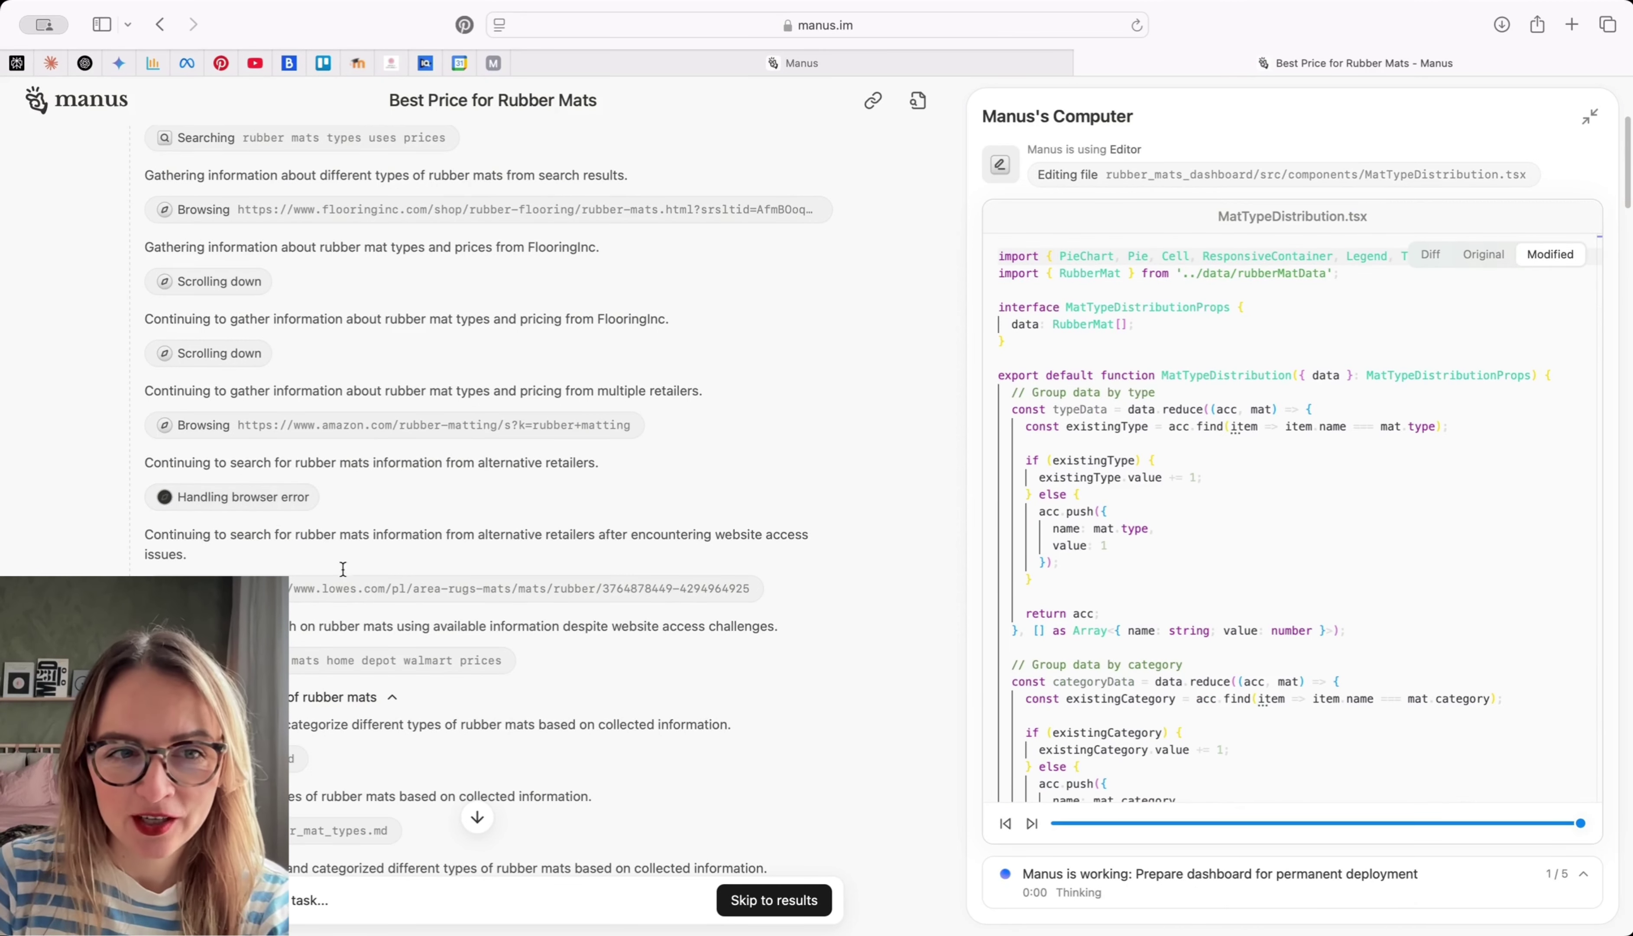
scroll(400, 667, "down", 3)
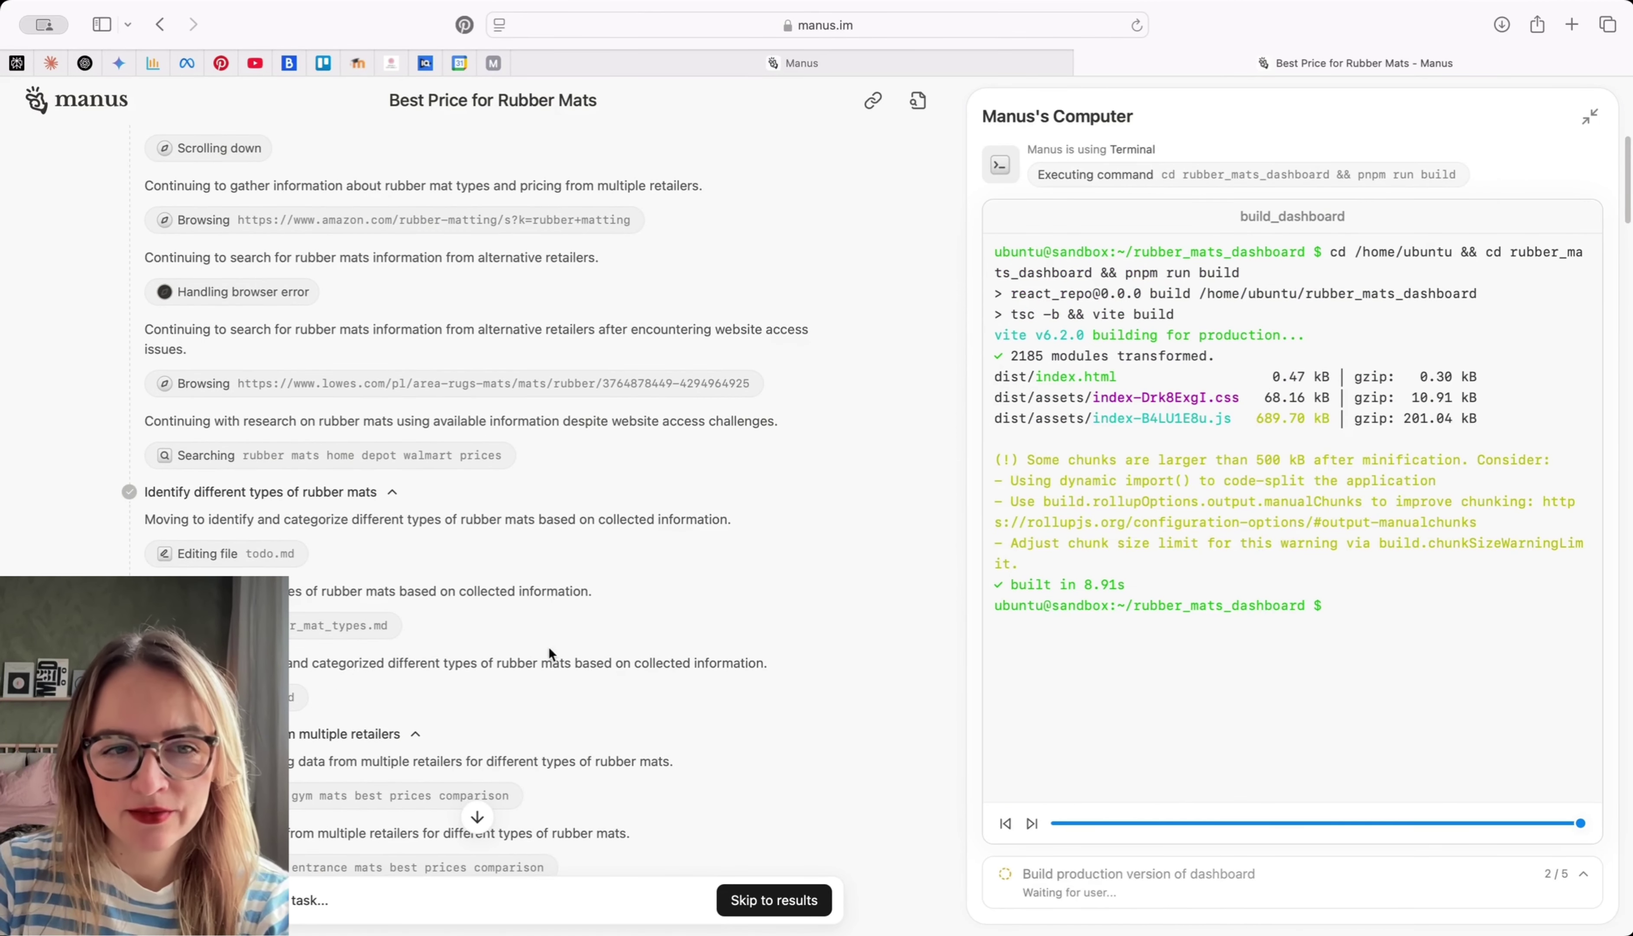
scroll(520, 654, "down", 2)
scroll(520, 655, "down", 2)
scroll(561, 687, "down", 3)
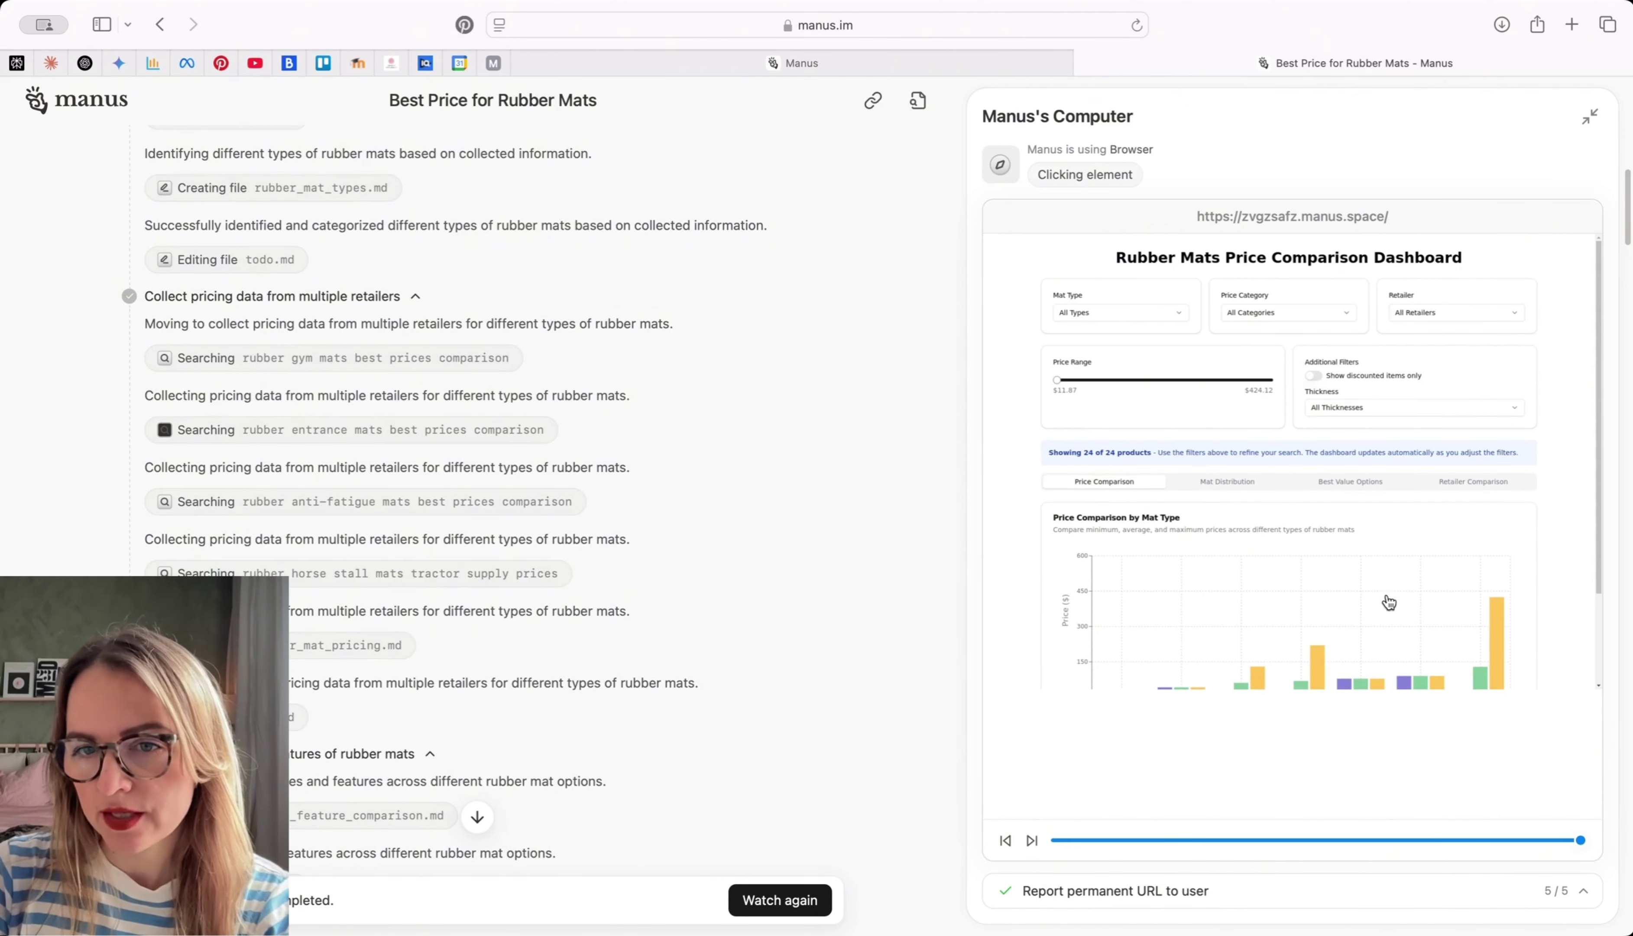
scroll(559, 714, "down", 15)
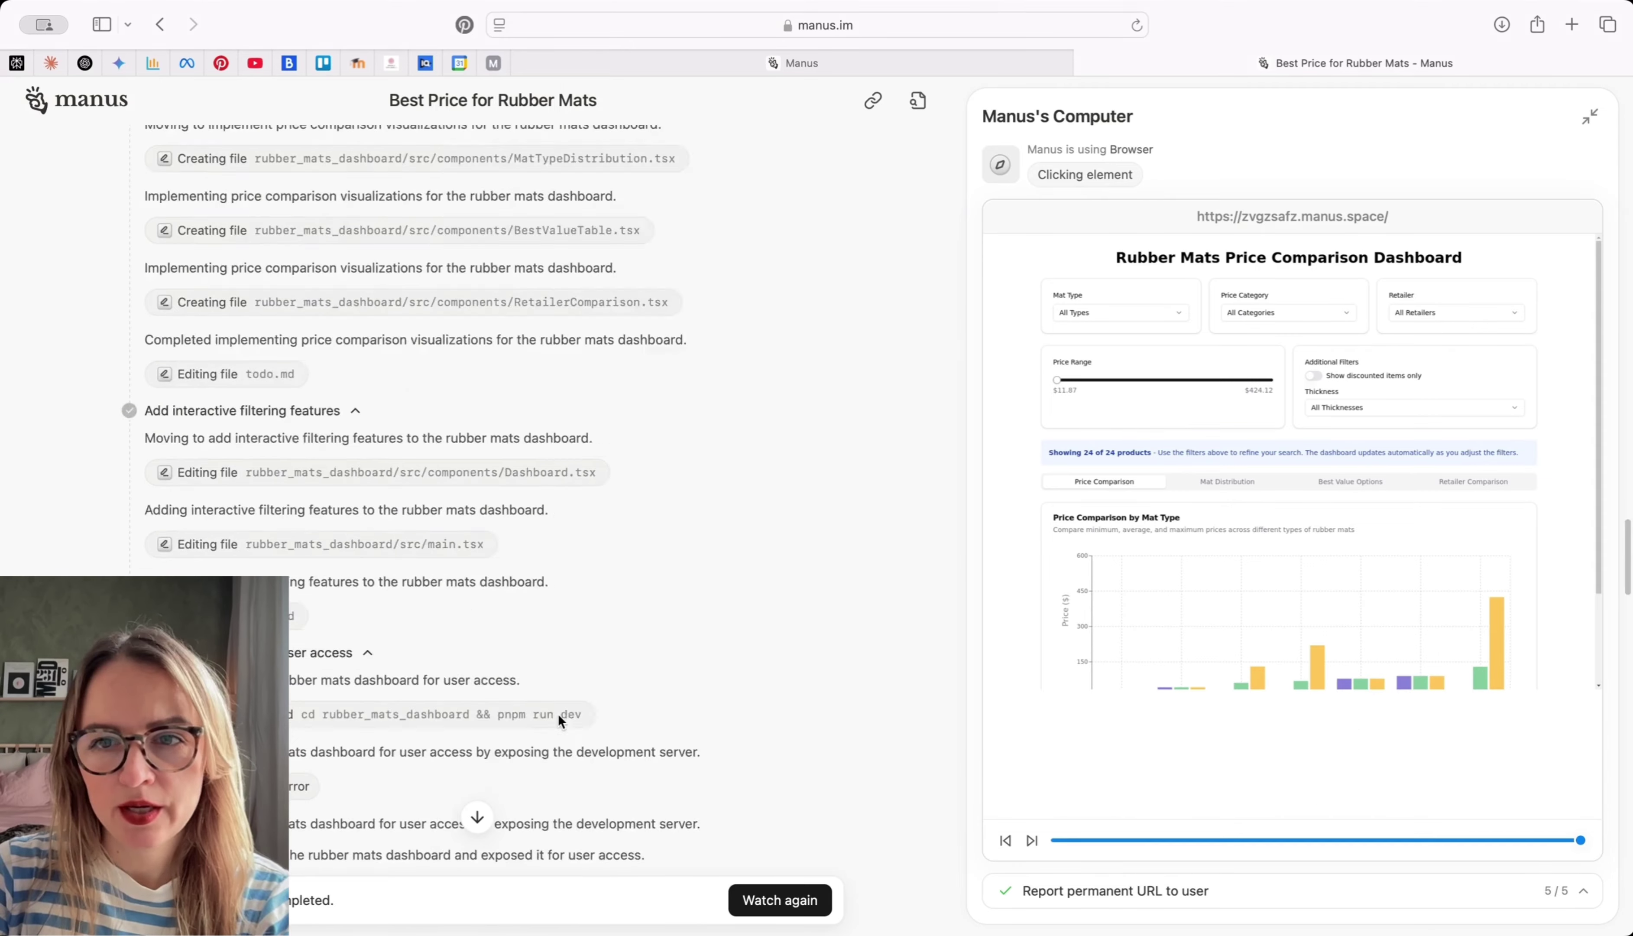
Open the deployed rubber mats dashboard and examine its filters and price comparison chart by mat type
left_click(806, 674)
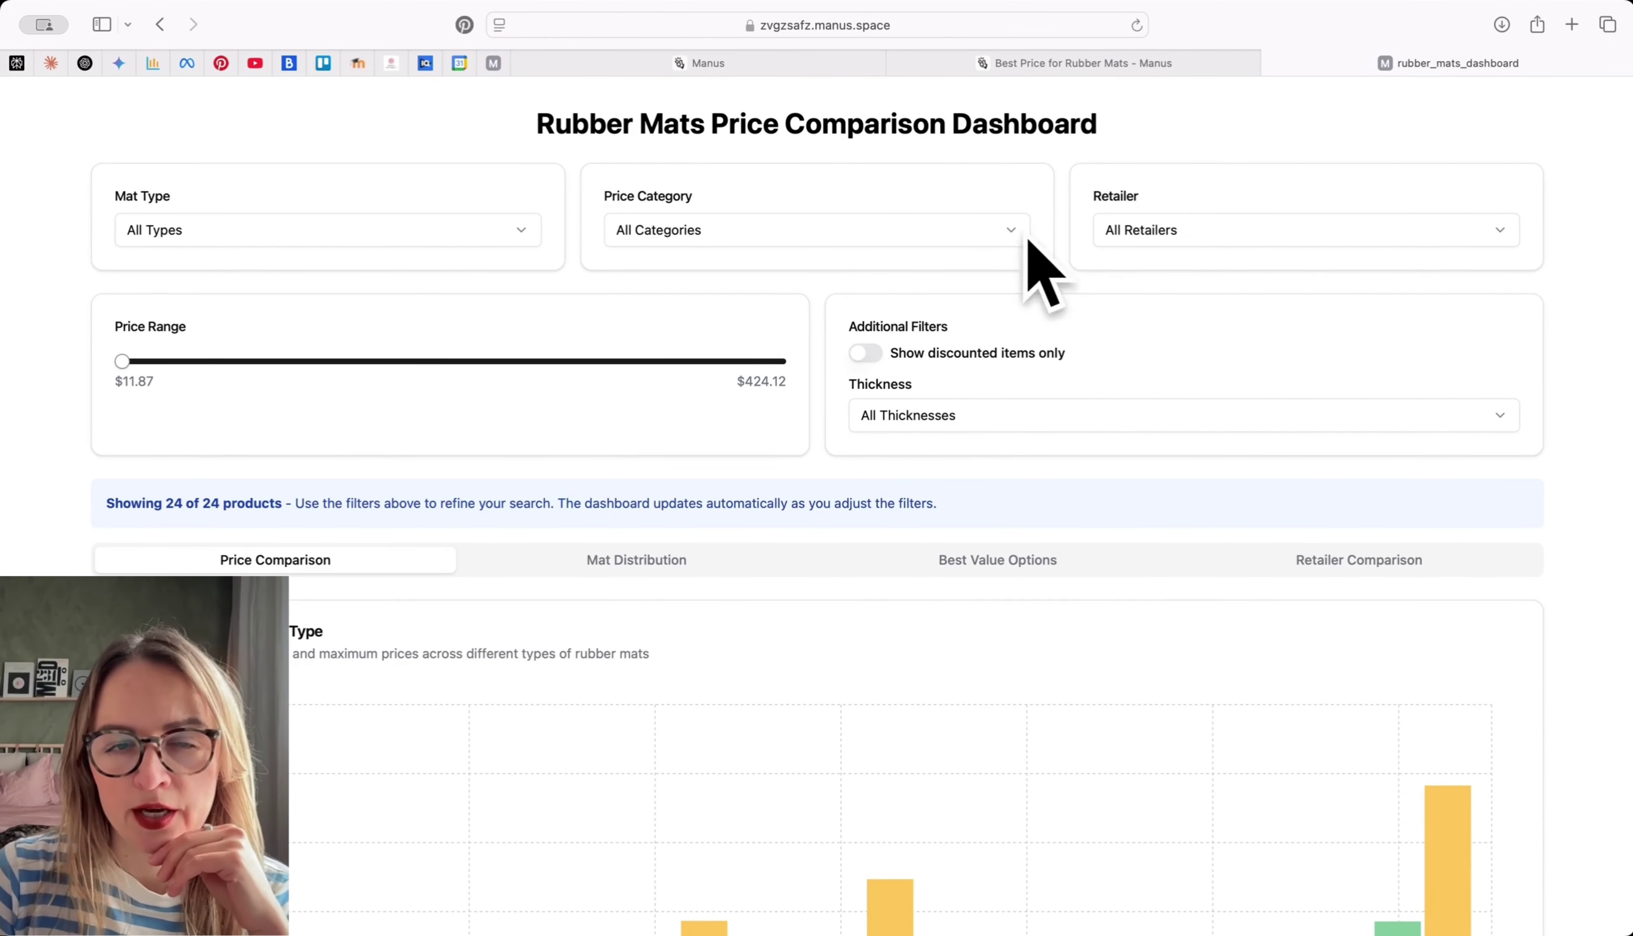
scroll(675, 405, "down", 8)
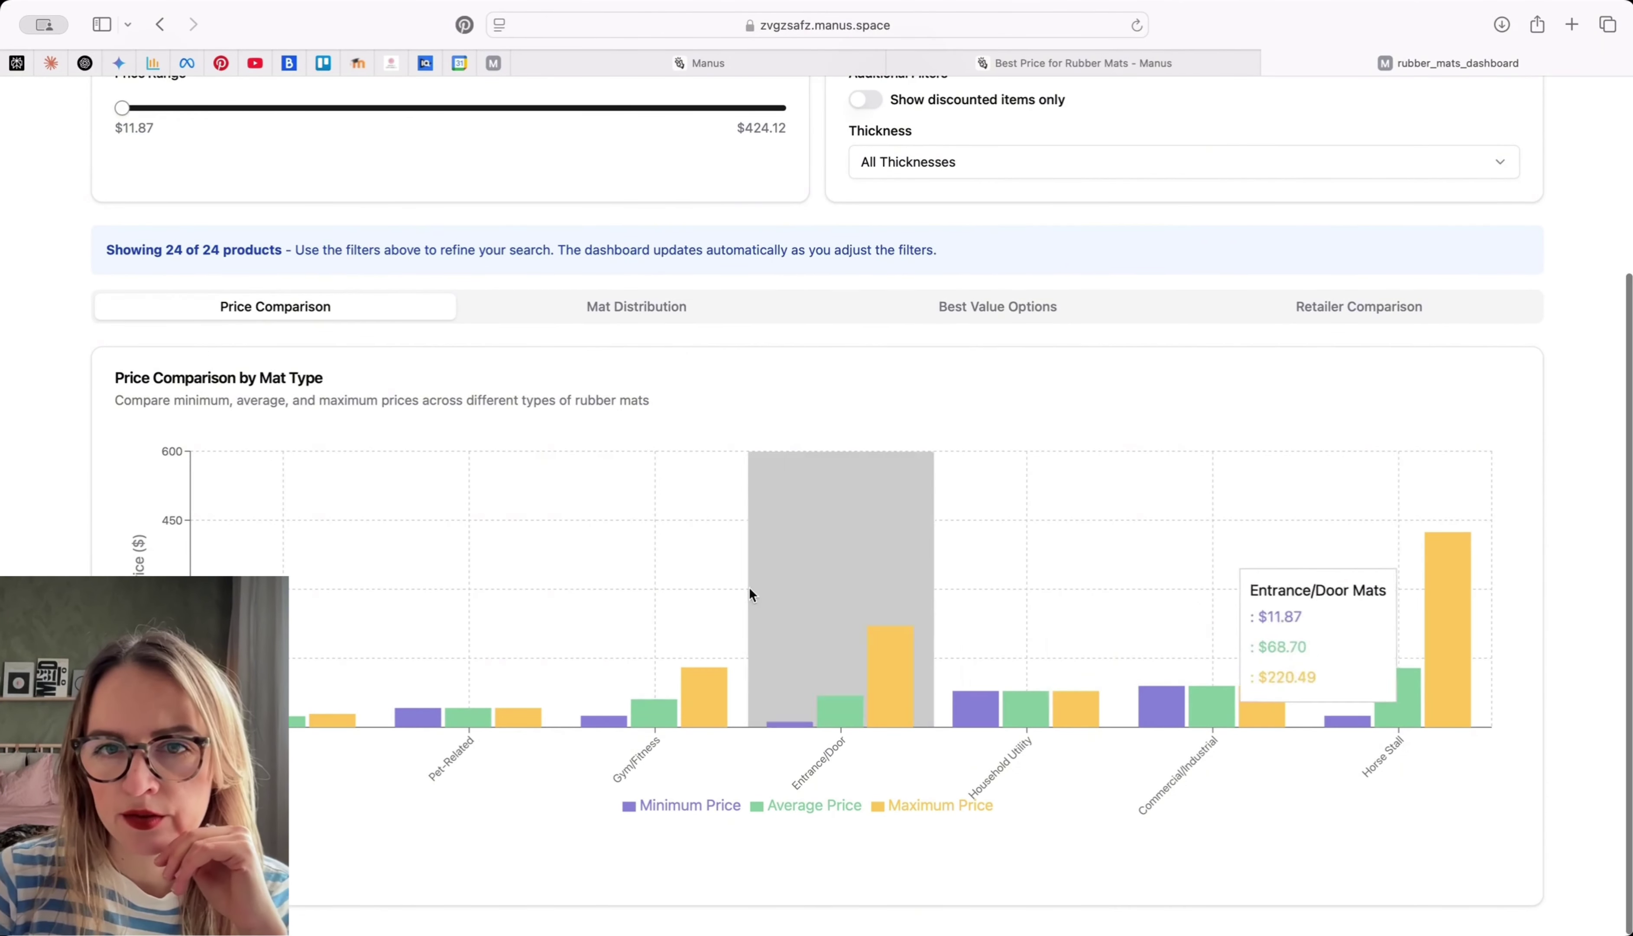
scroll(818, 573, "up", 8)
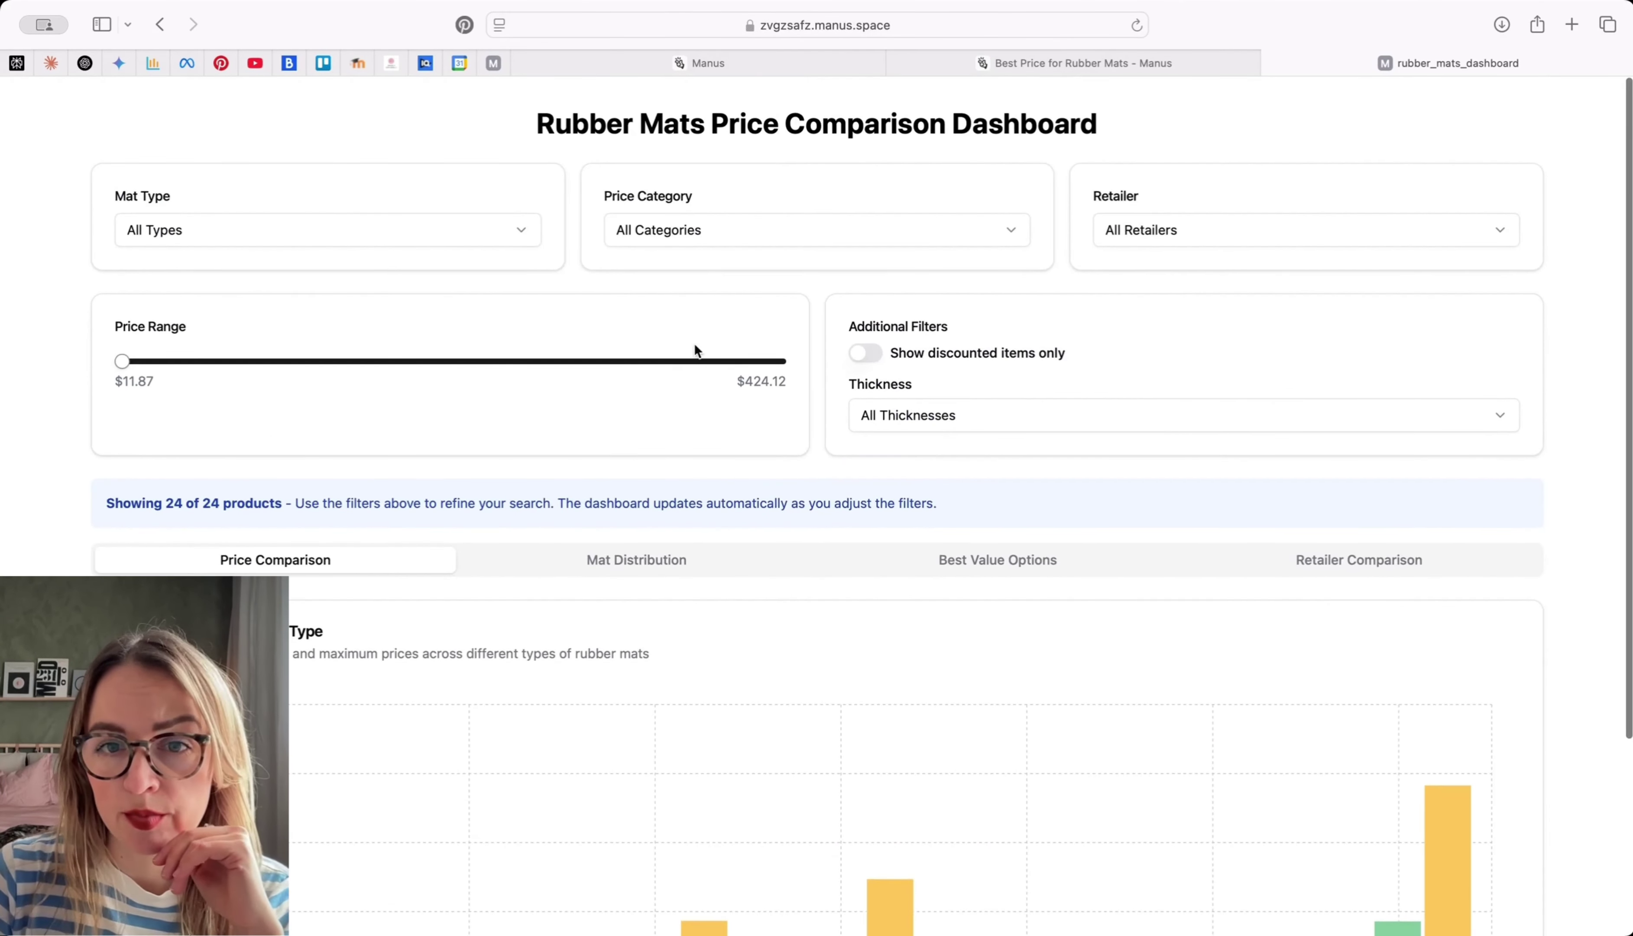
Return to the use case gallery, browse the Life and Data Analysis categories, and open the Social Media Public Opinion Research example
left_click(711, 62)
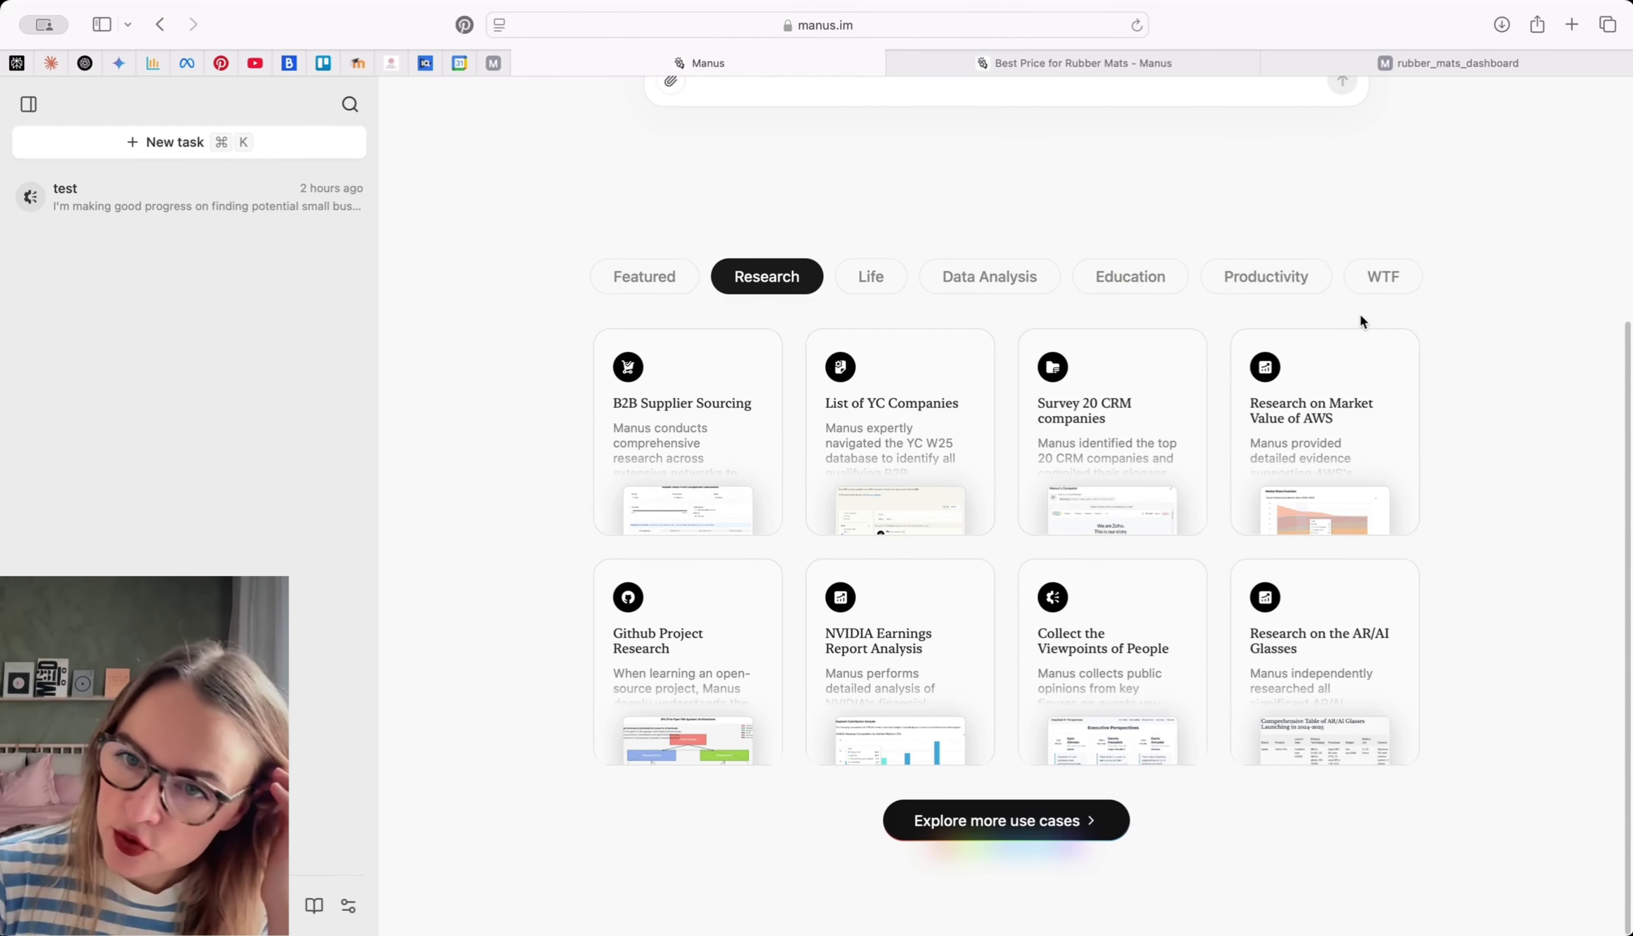
left_click(863, 280)
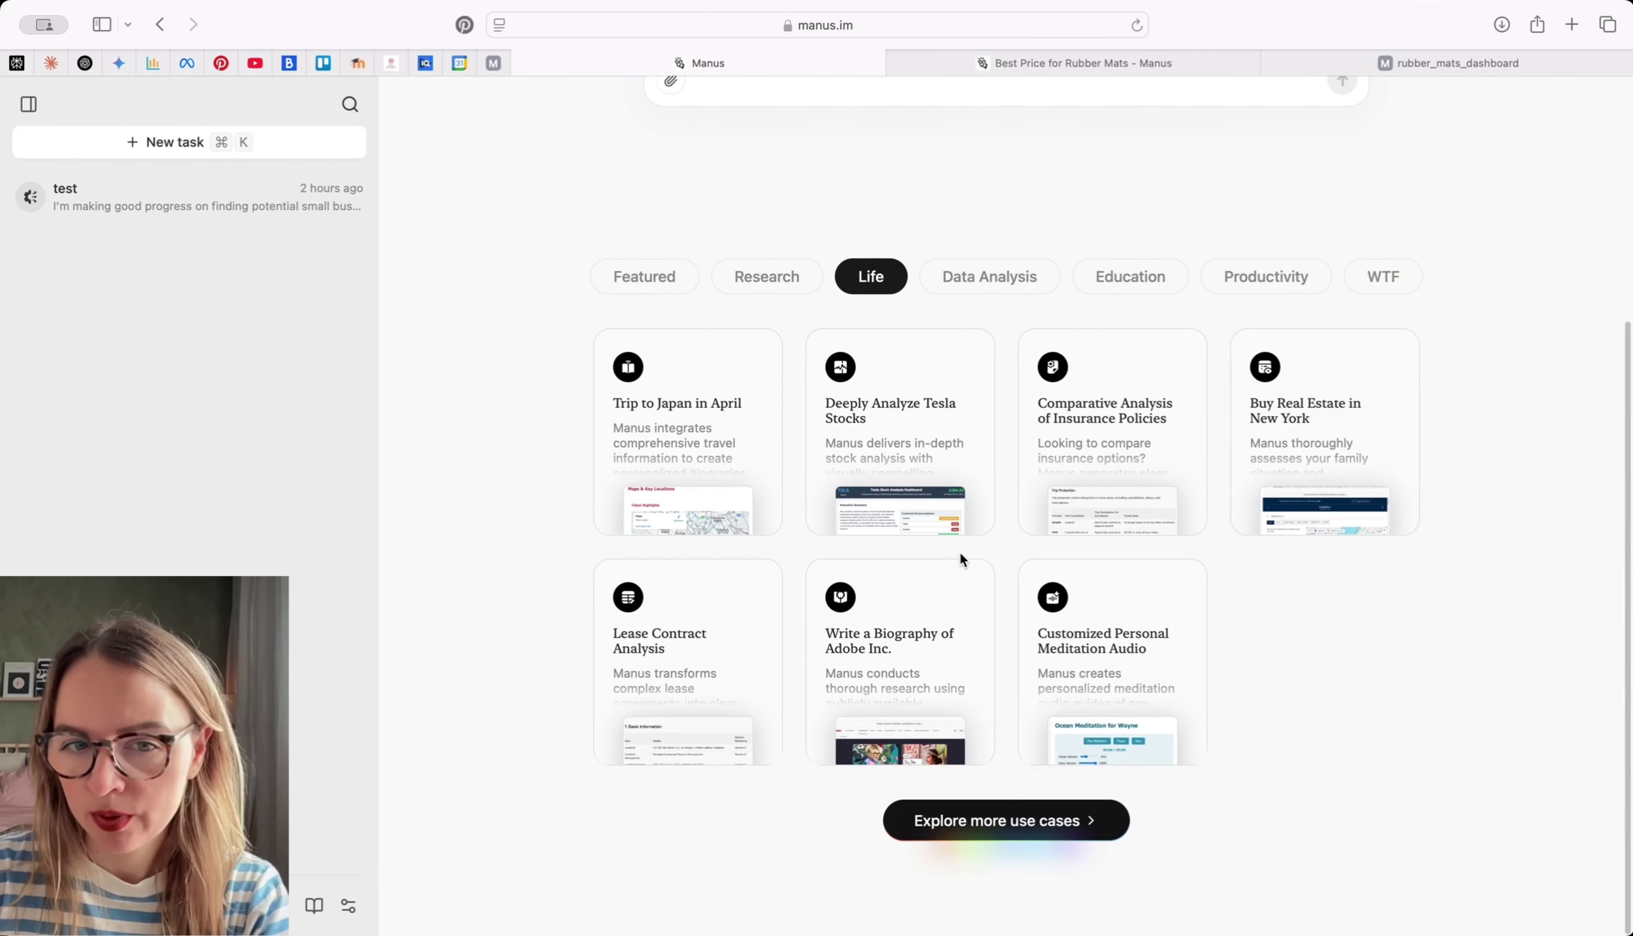
left_click(993, 275)
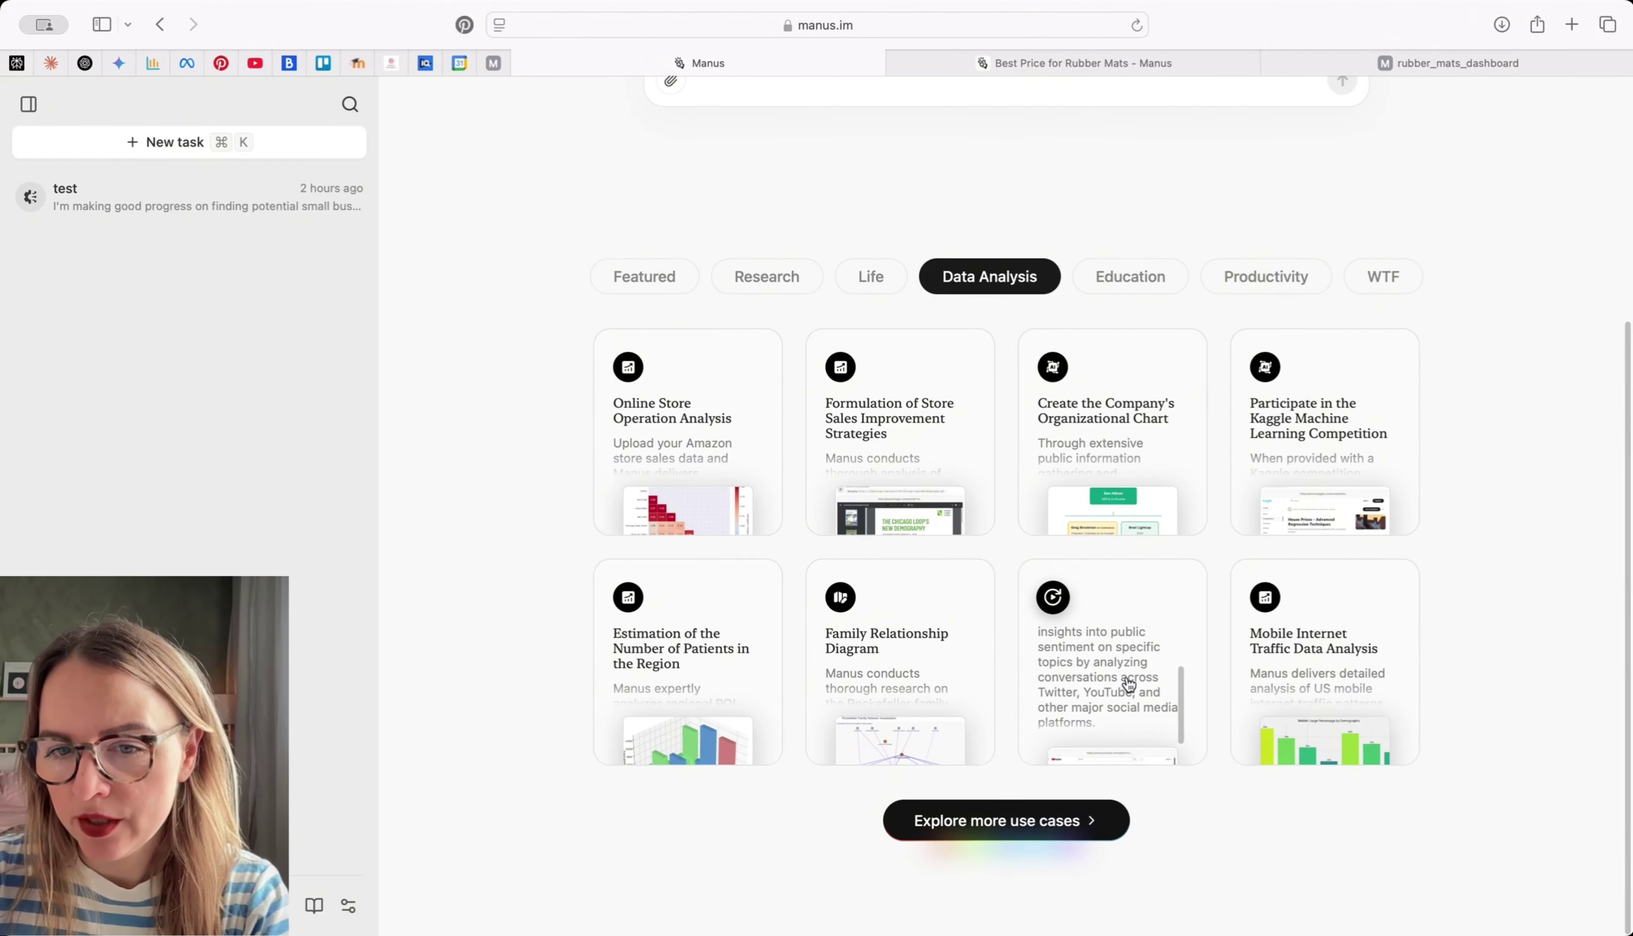
left_click(1118, 683)
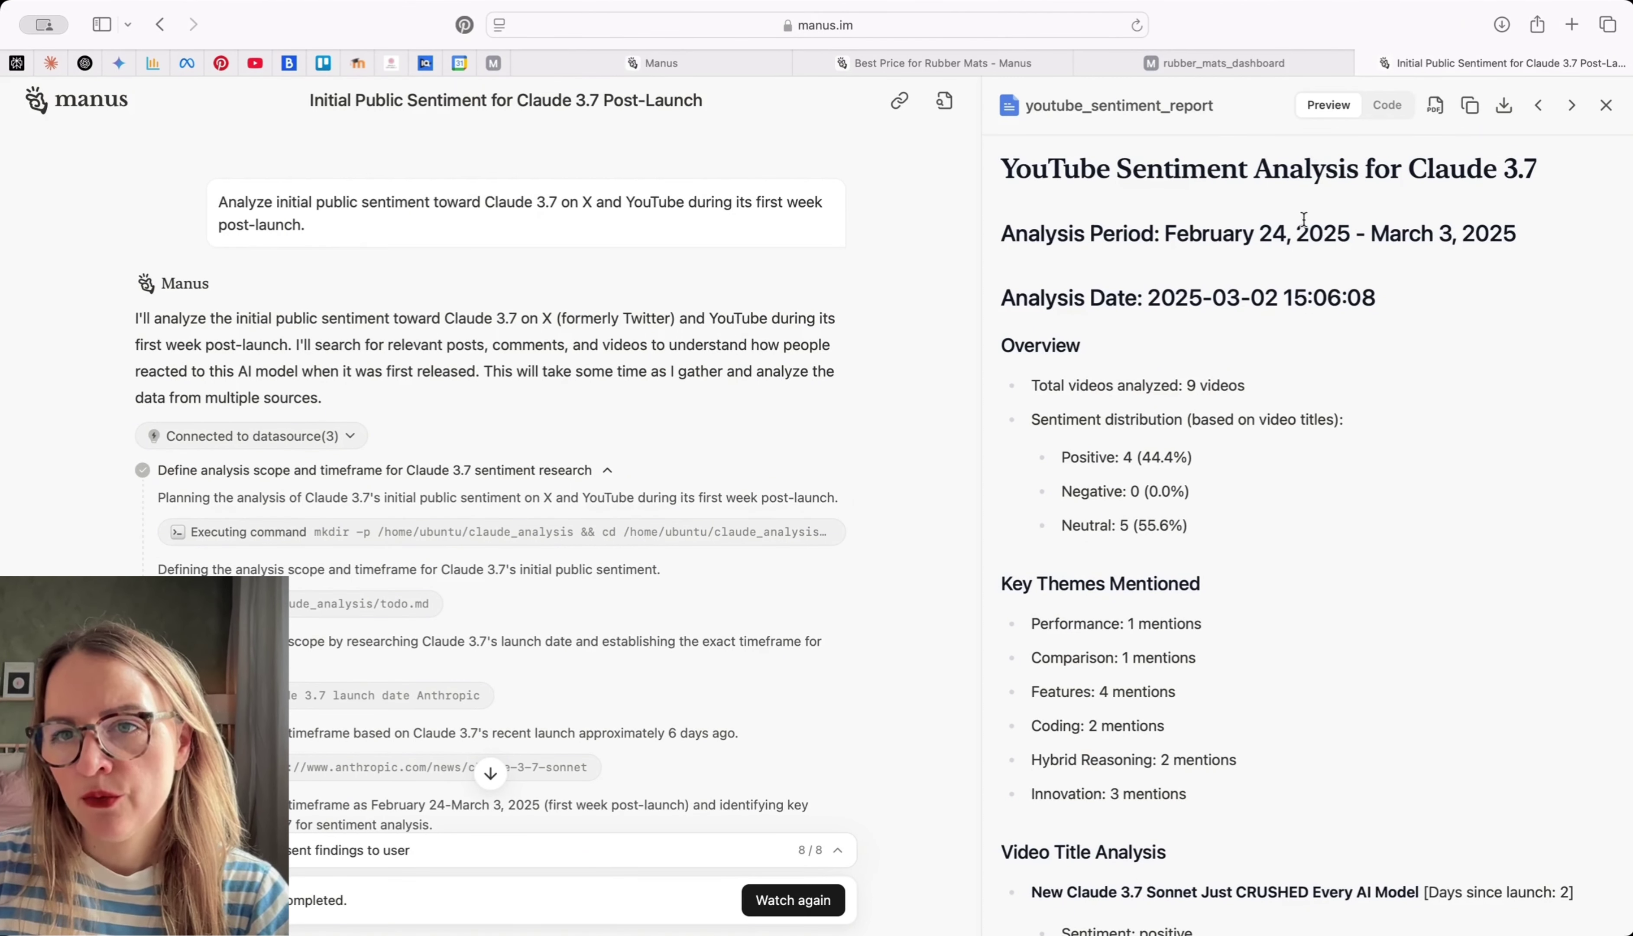
Examine the YouTube sentiment report for Claude 3.7, including its overview, key themes, video title analysis and content analysis
scroll(1334, 613, "down", 3)
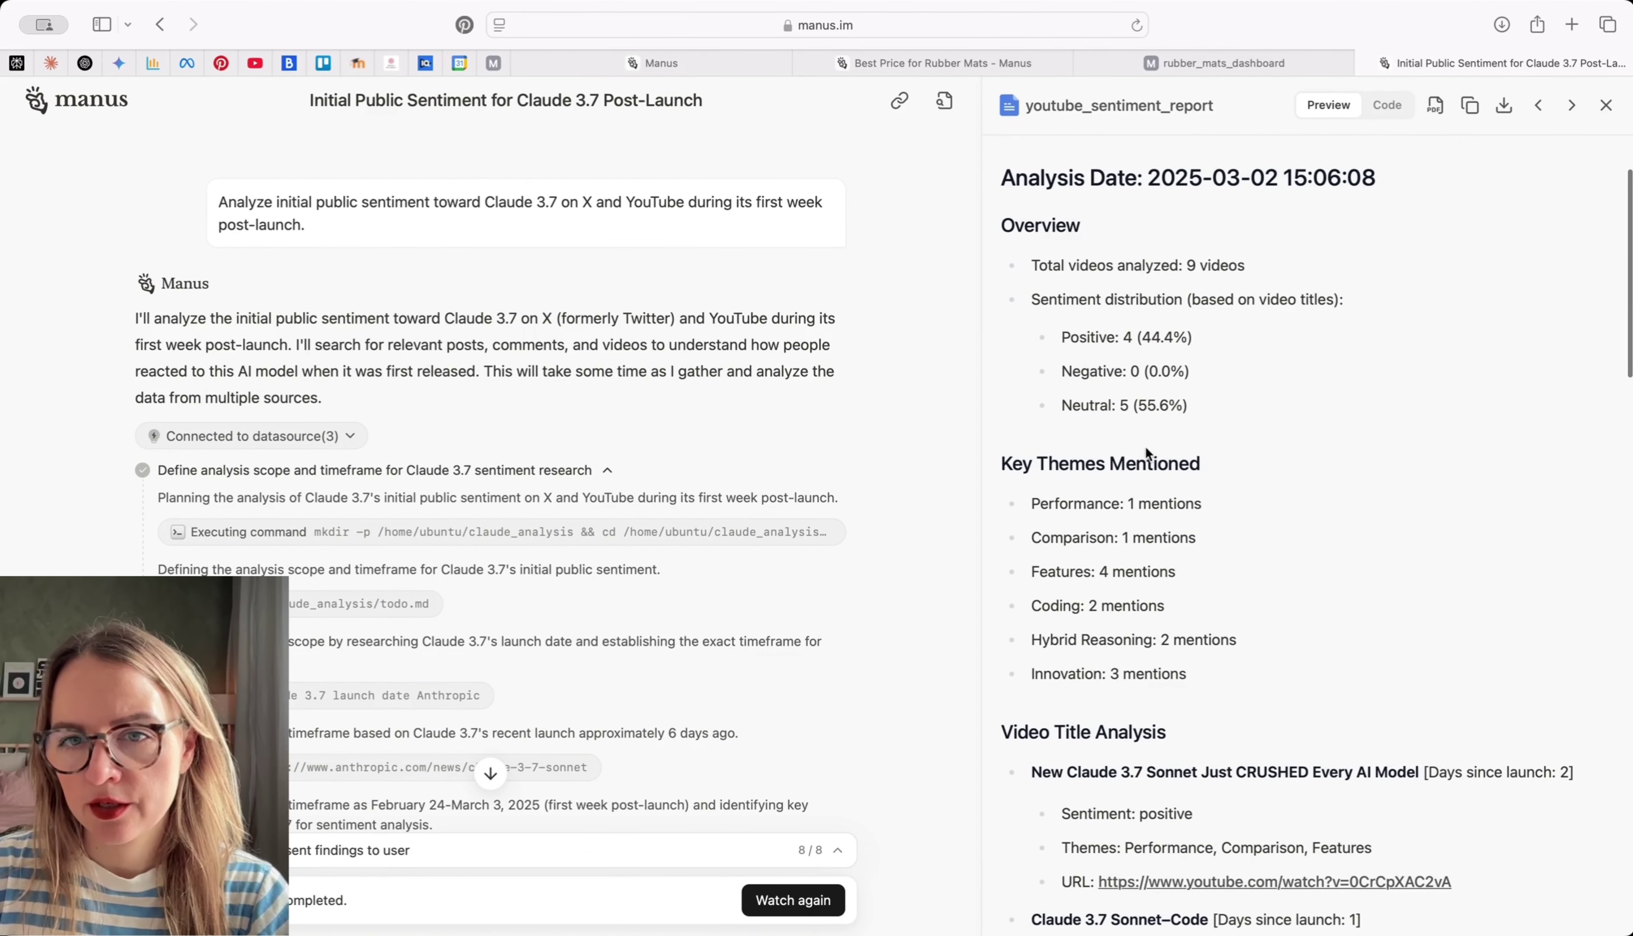
scroll(1288, 519, "down", 5)
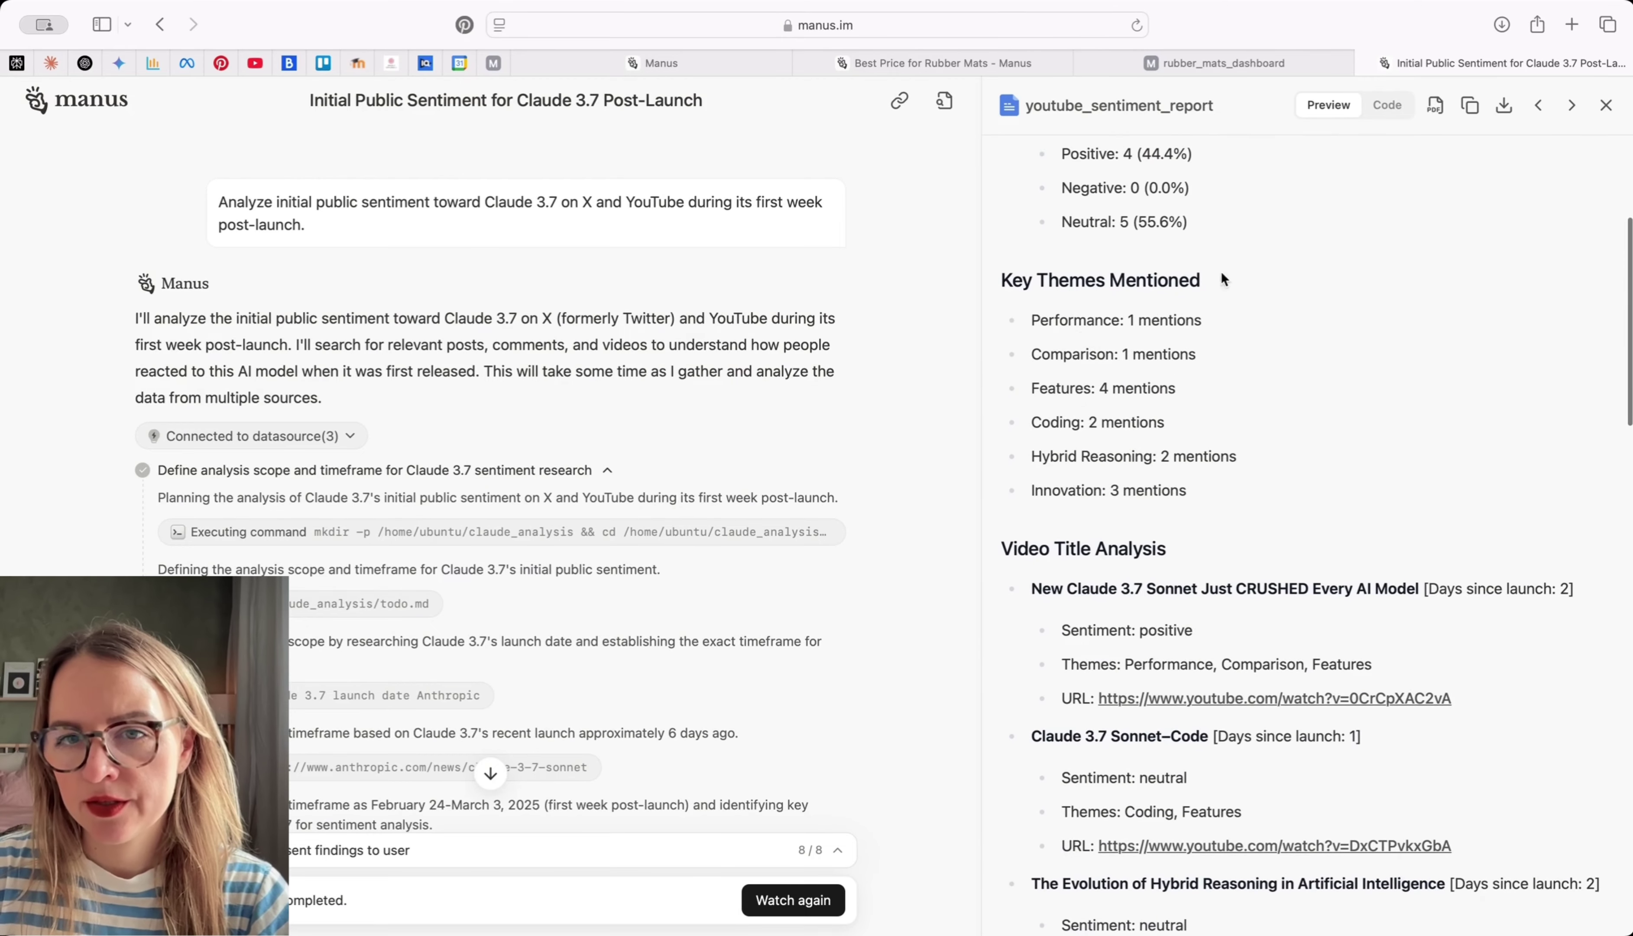
scroll(1361, 596, "down", 10)
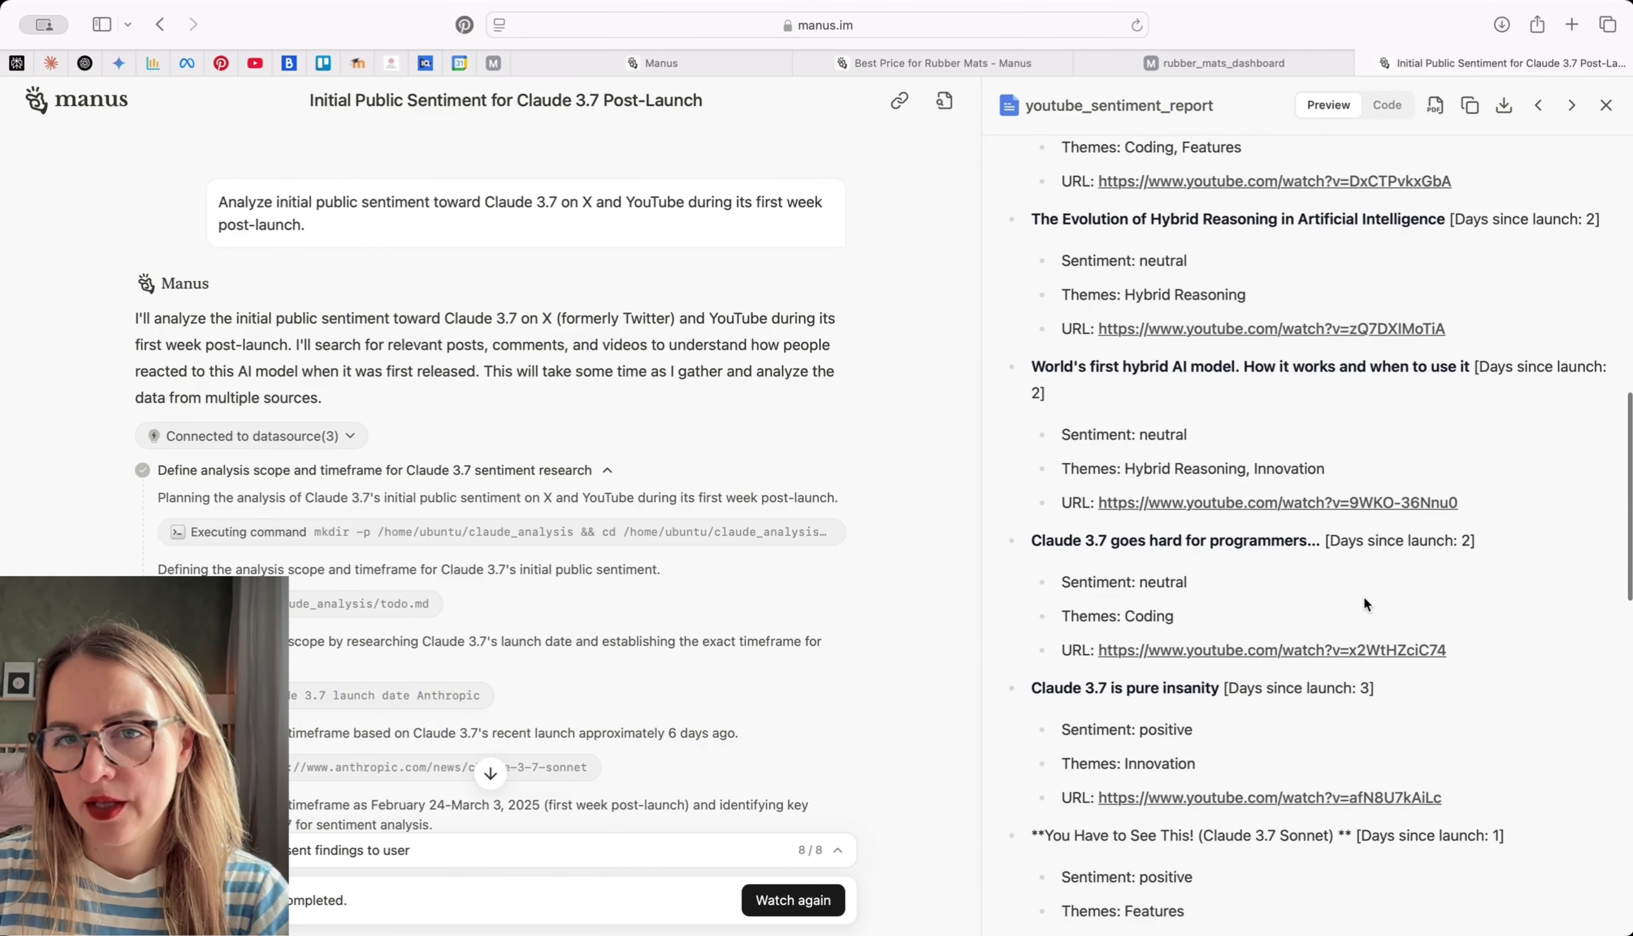
scroll(1367, 597, "down", 12)
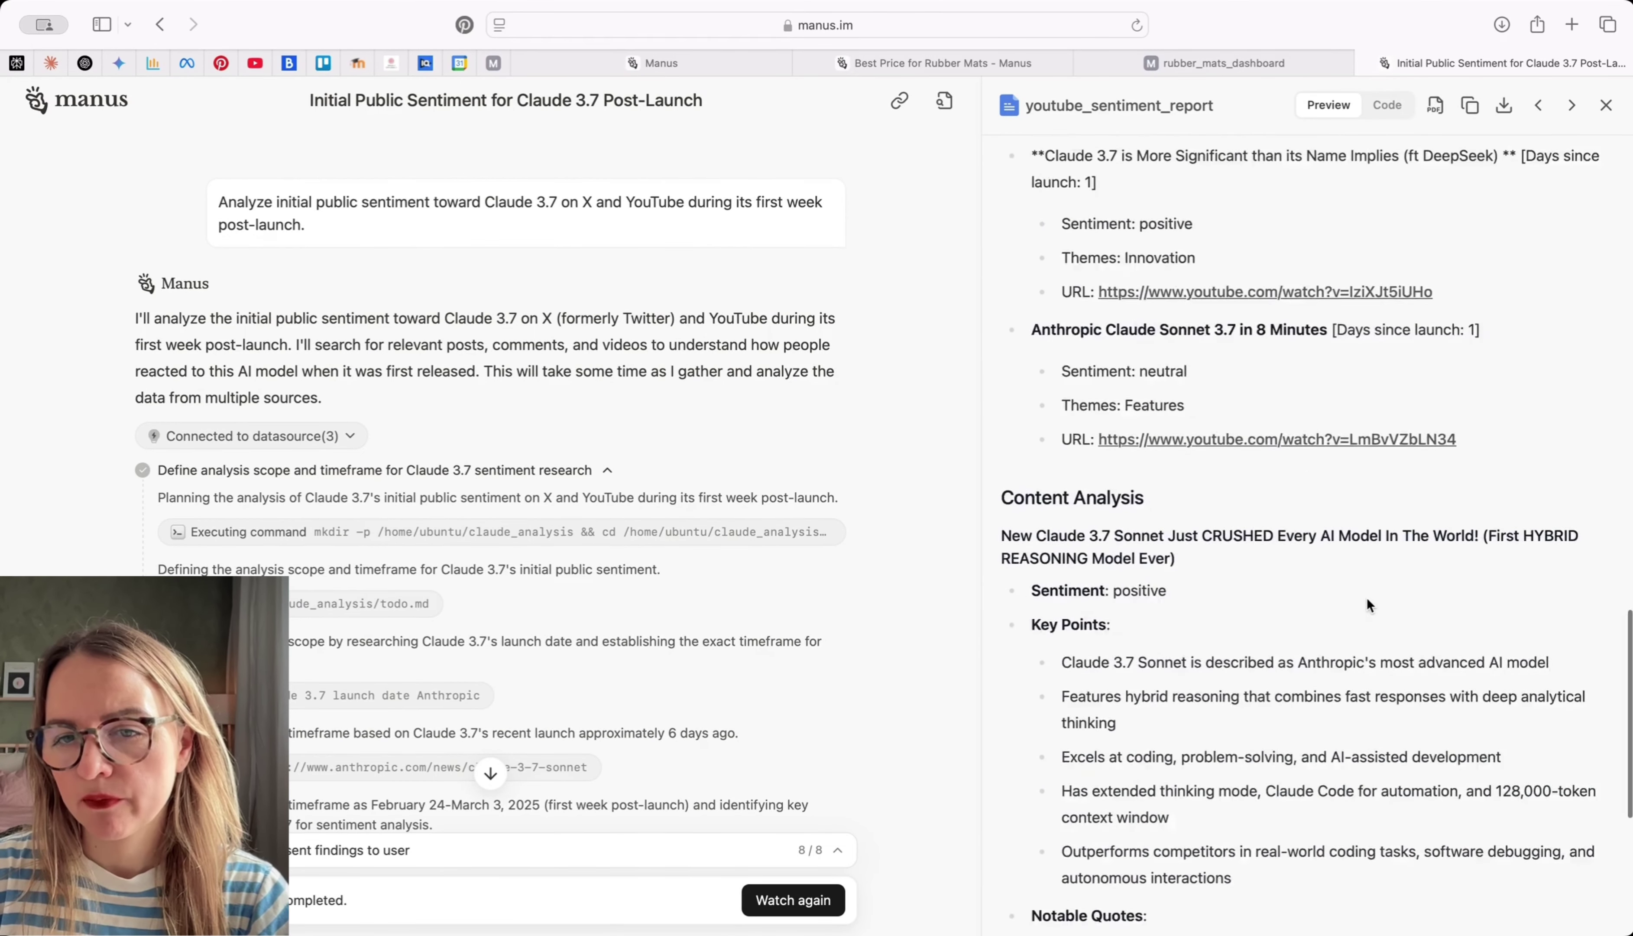
scroll(1331, 586, "up", 20)
scroll(1330, 585, "up", 10)
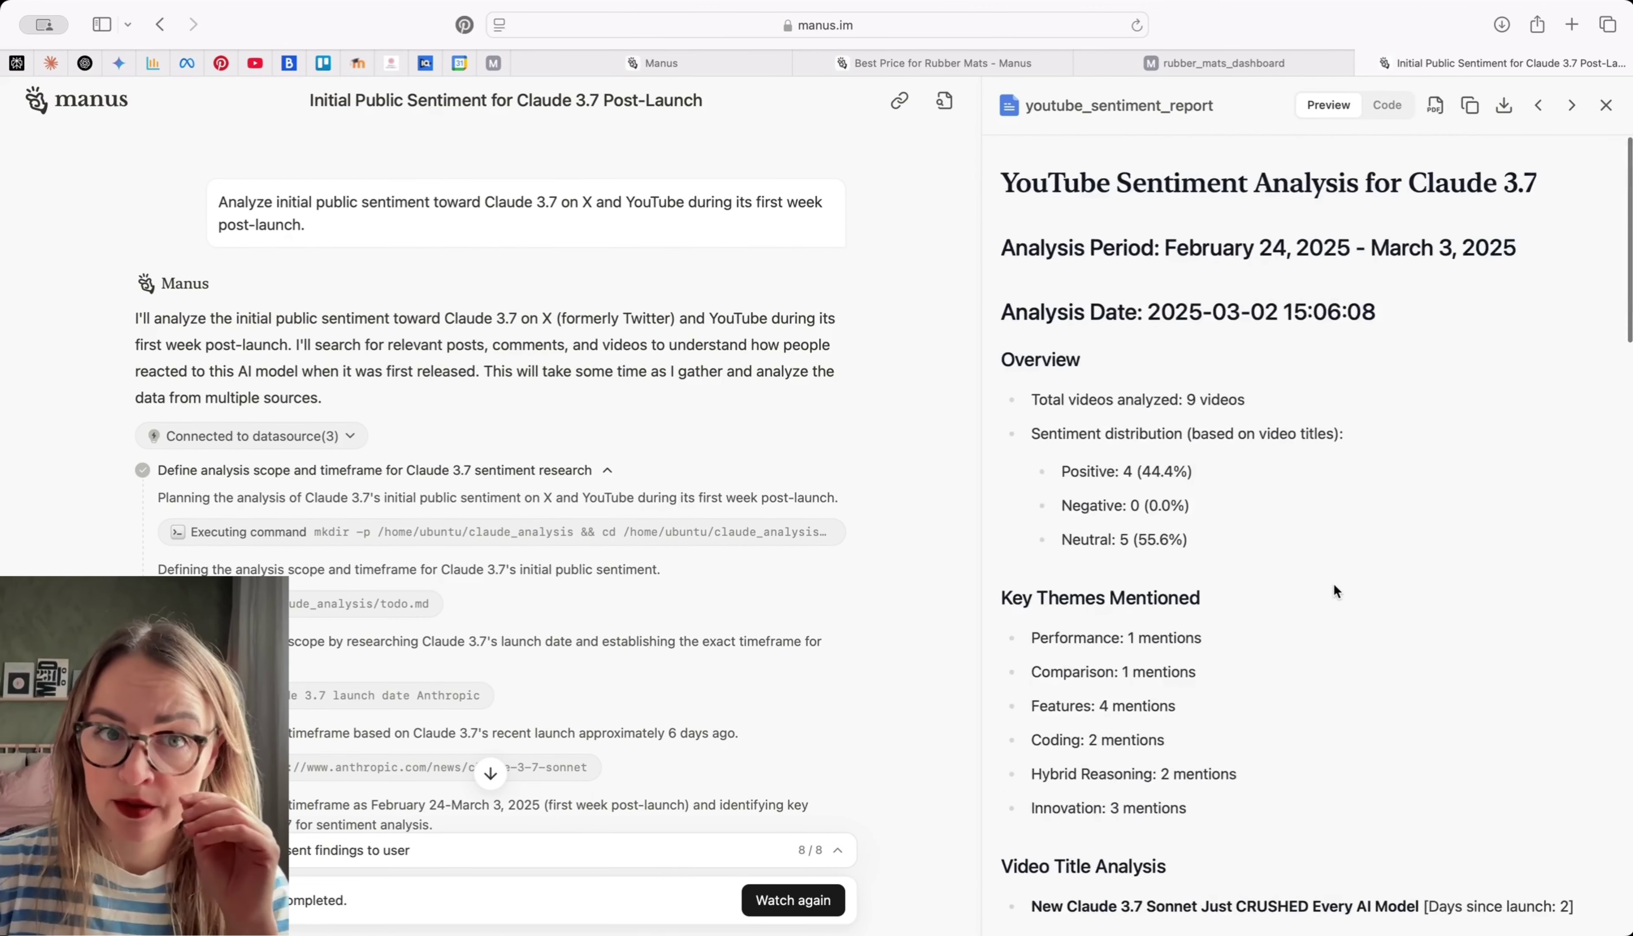
scroll(1290, 564, "down", 3)
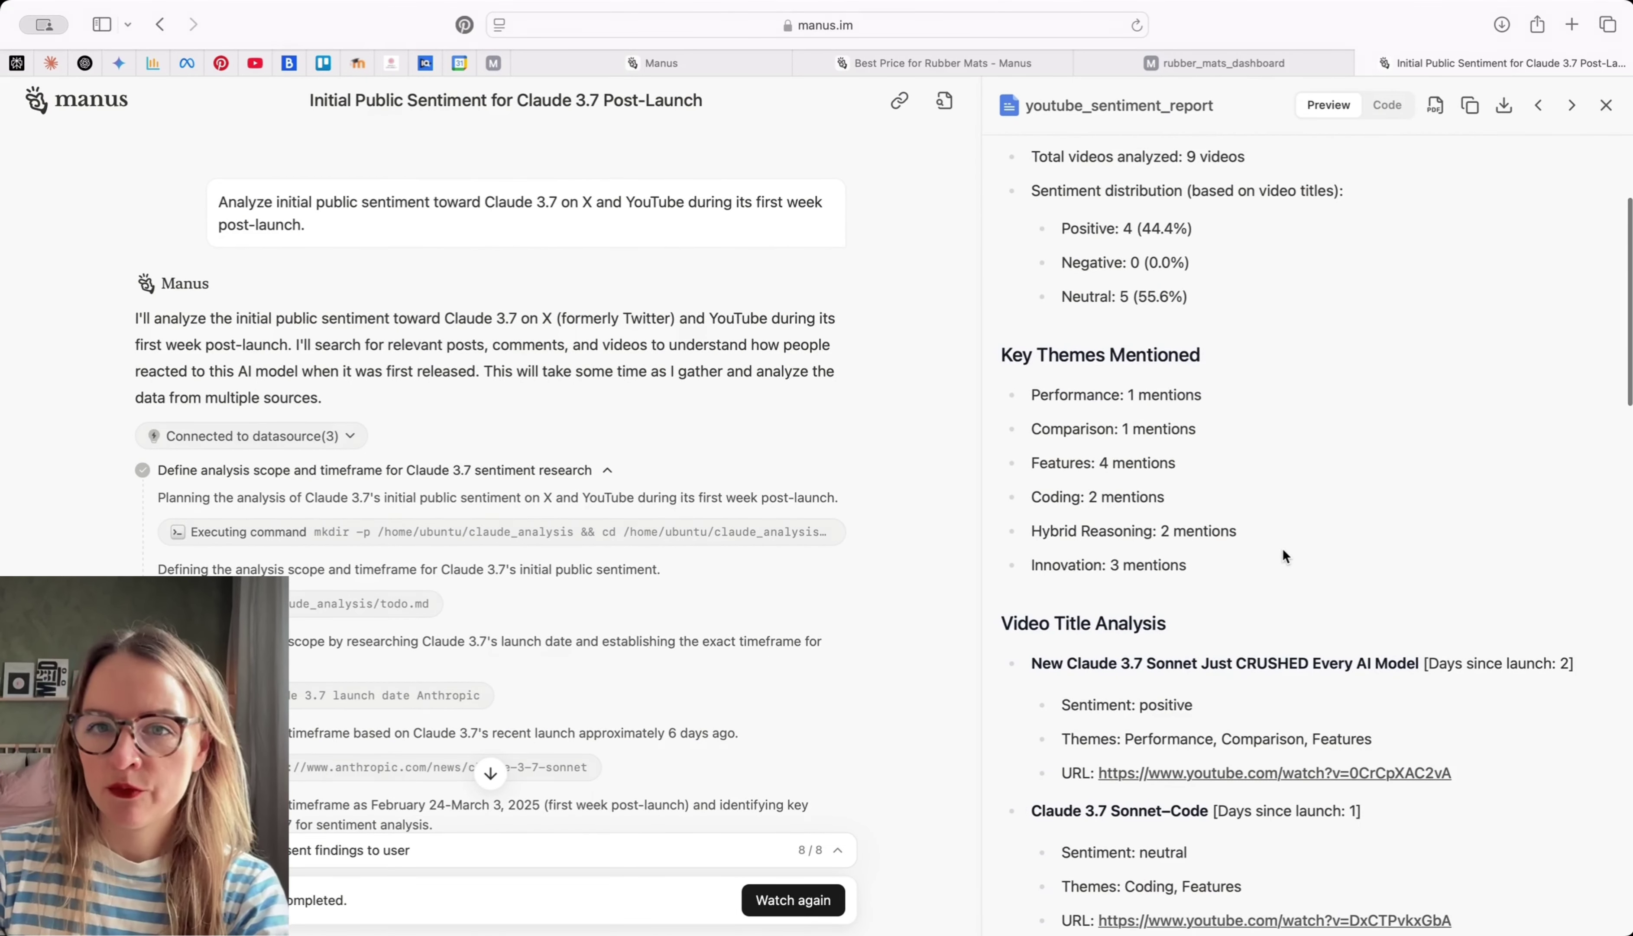
scroll(1324, 524, "up", 2)
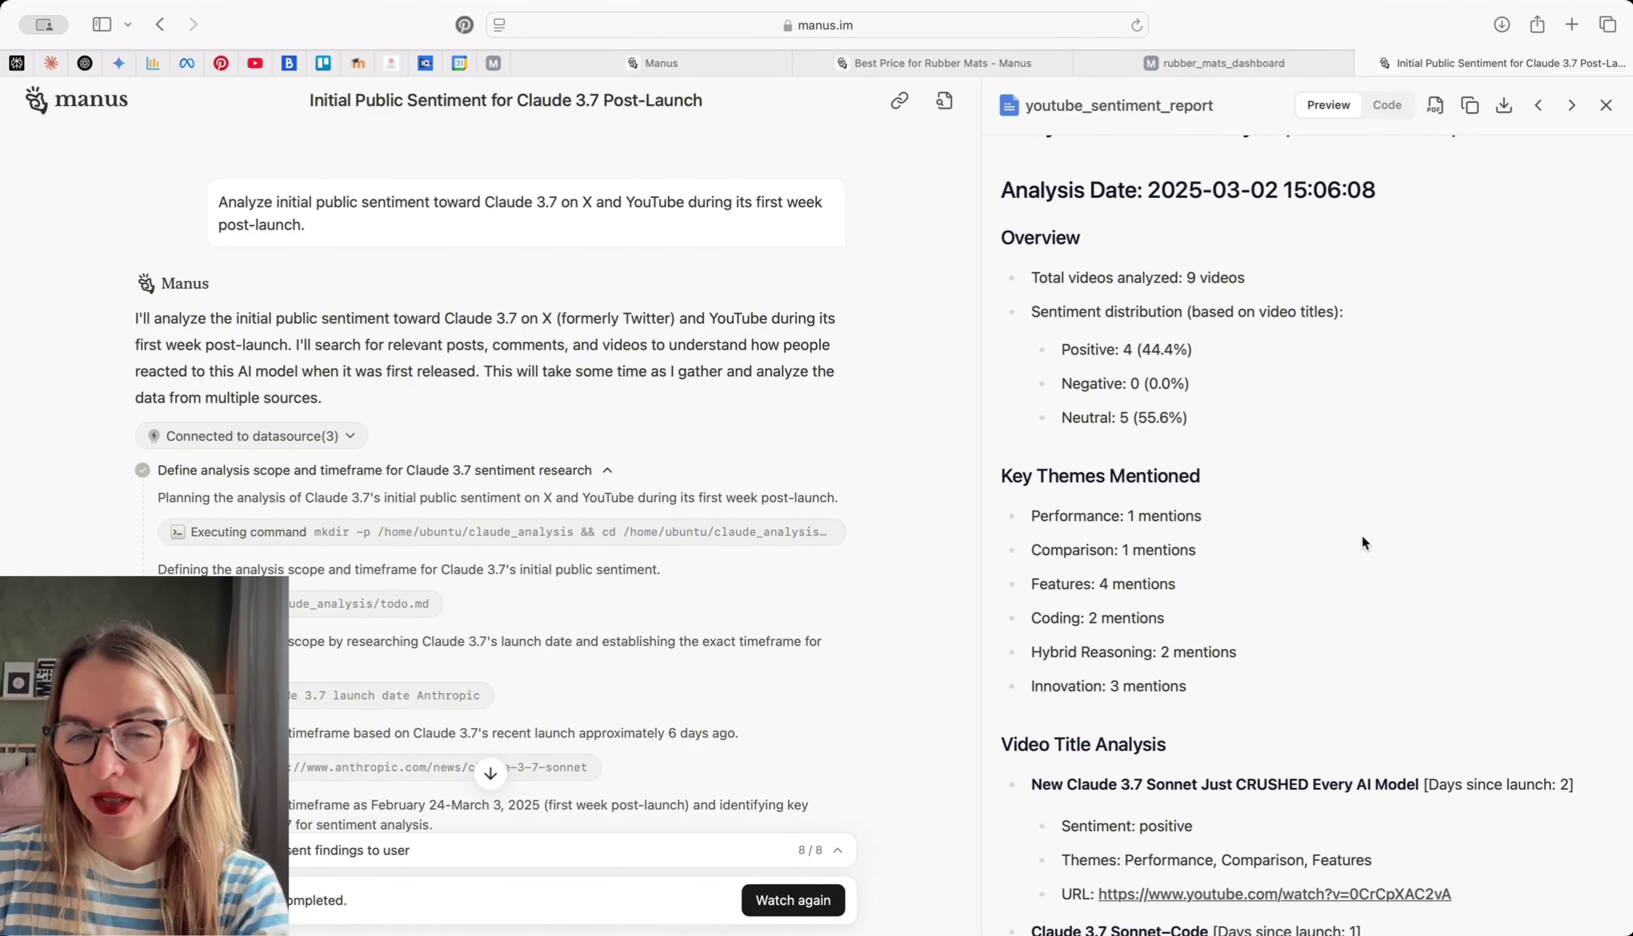
scroll(1351, 475, "up", 2)
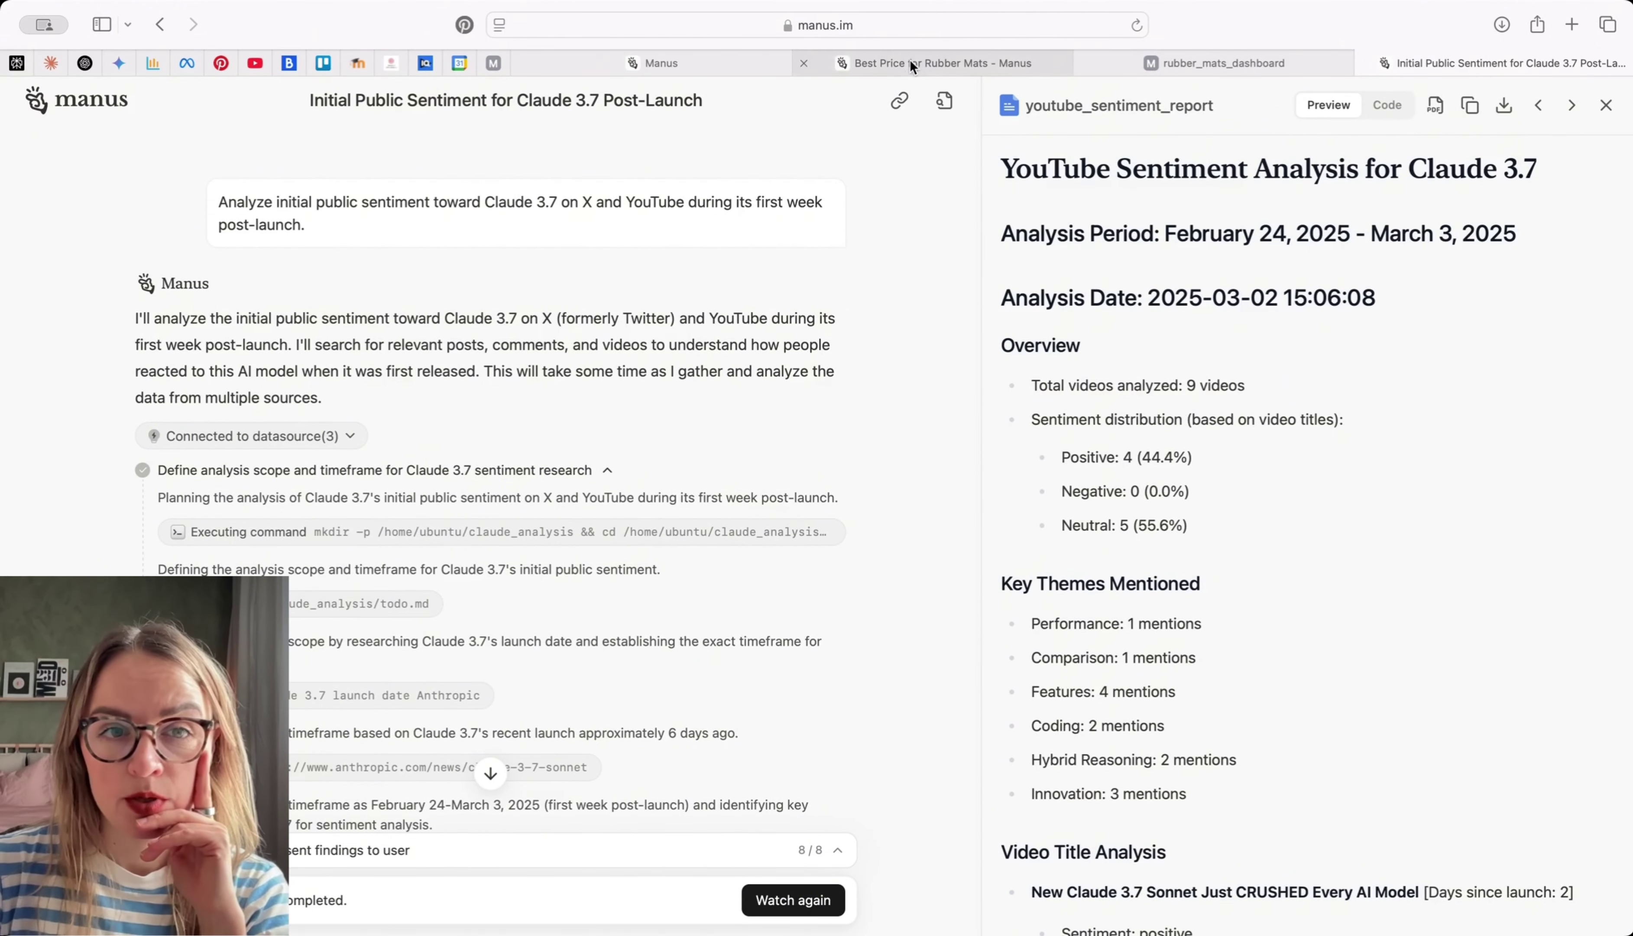
Return to the use case gallery, show the Education category, and open the Interactive Course on the Momentum Theorem example
left_click(691, 58)
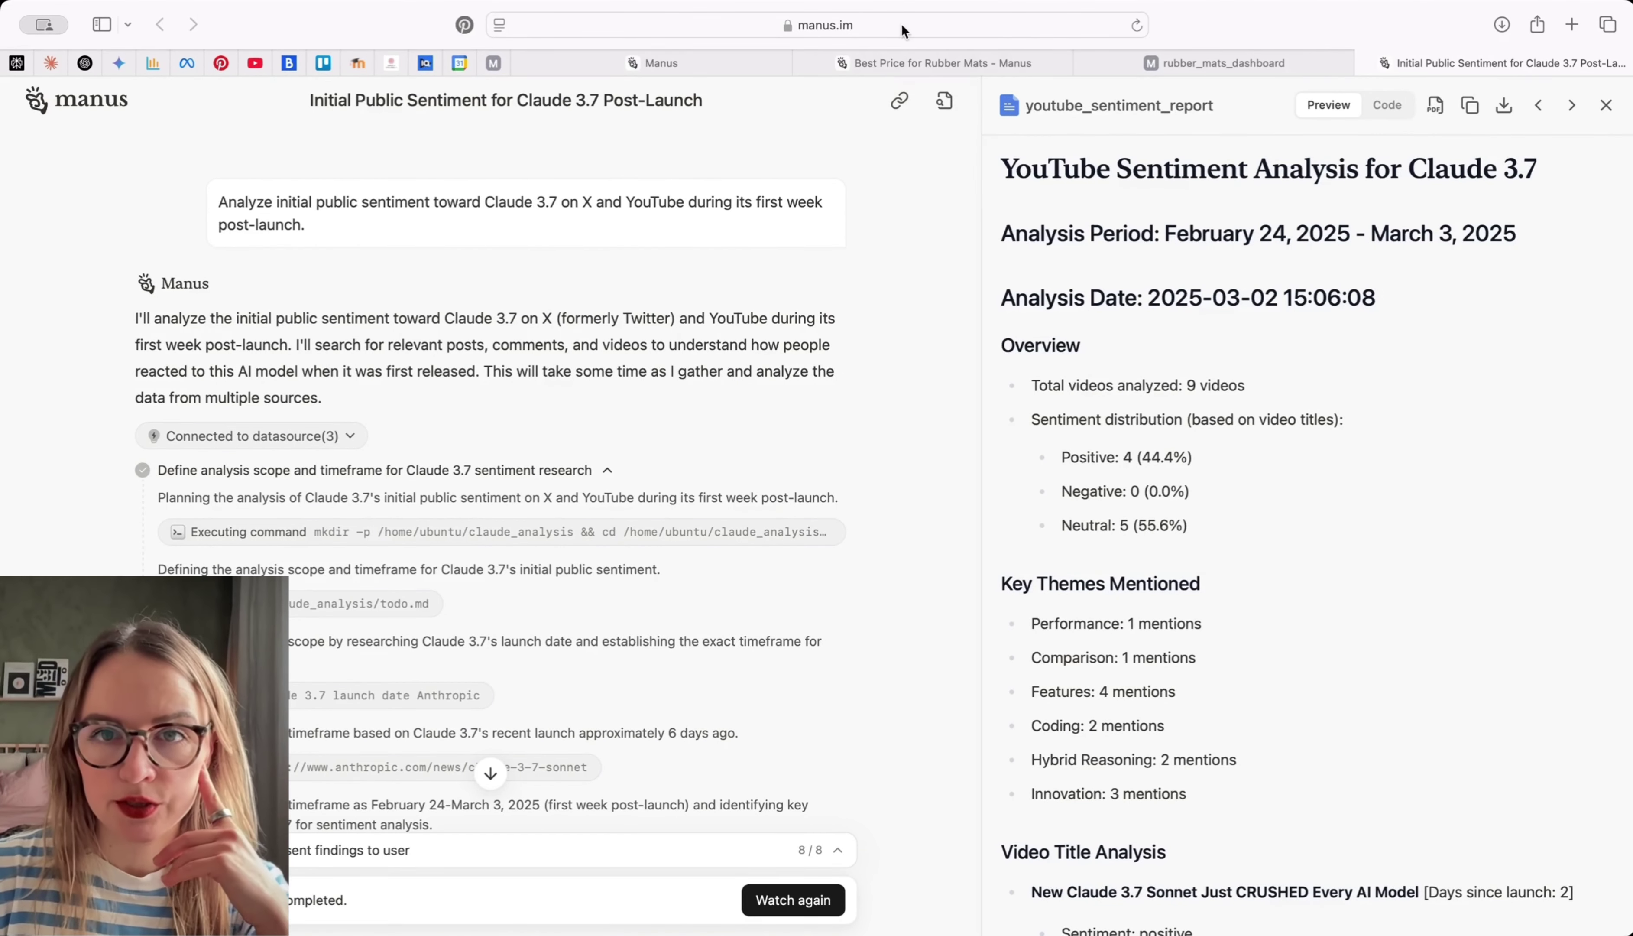
left_click(652, 63)
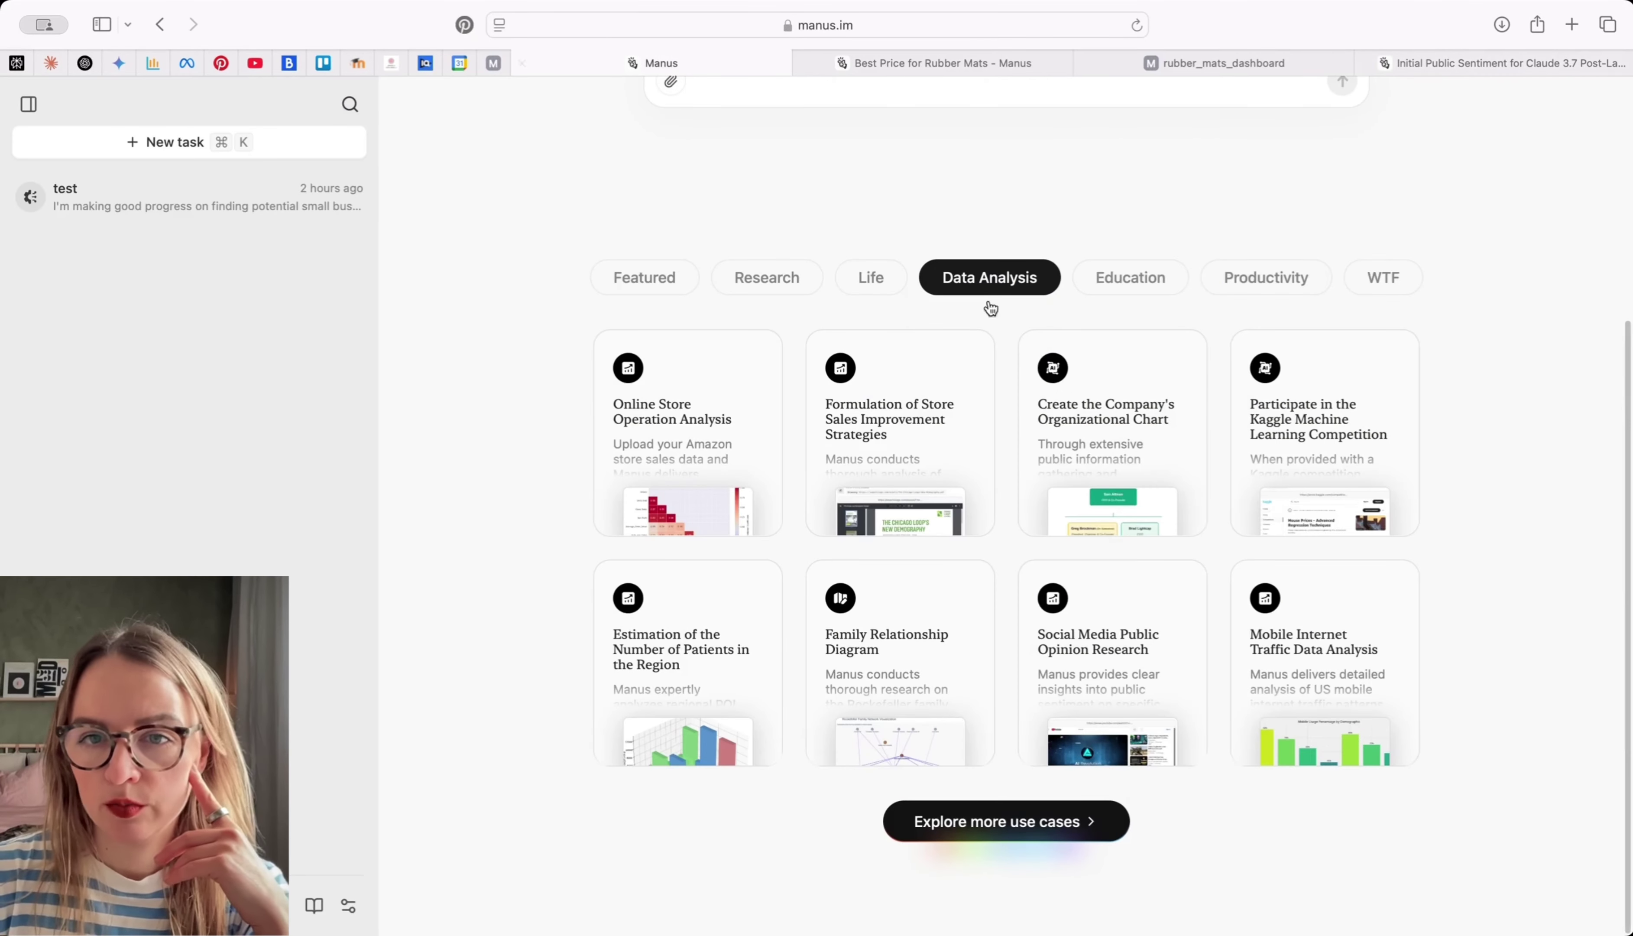
left_click(1136, 293)
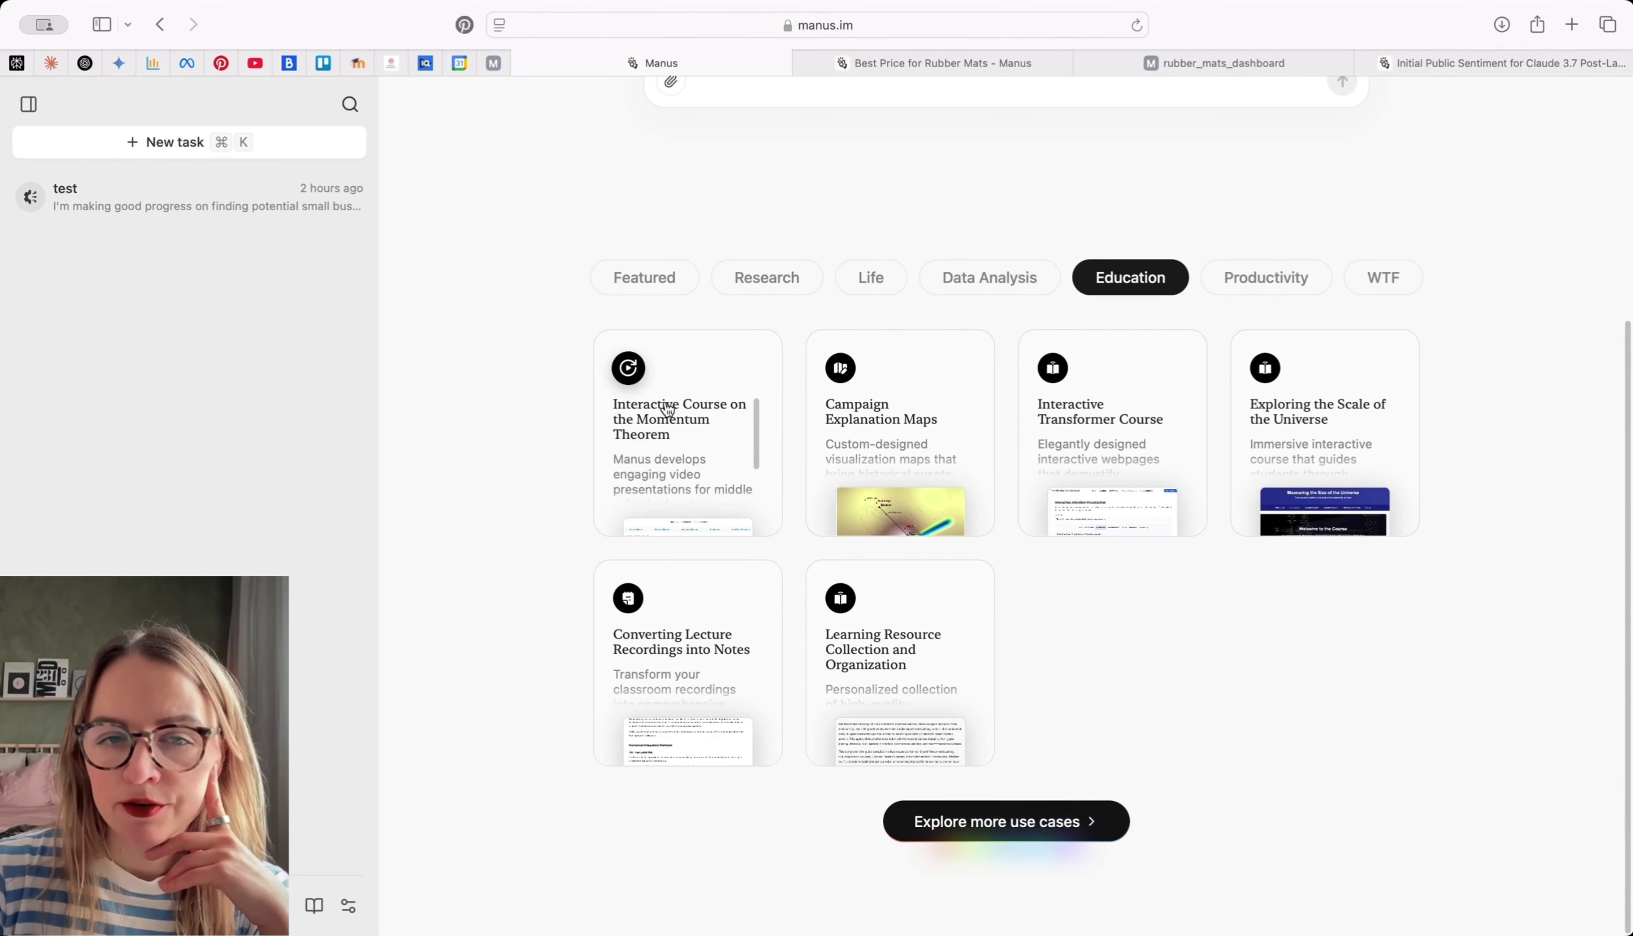
left_click(687, 483)
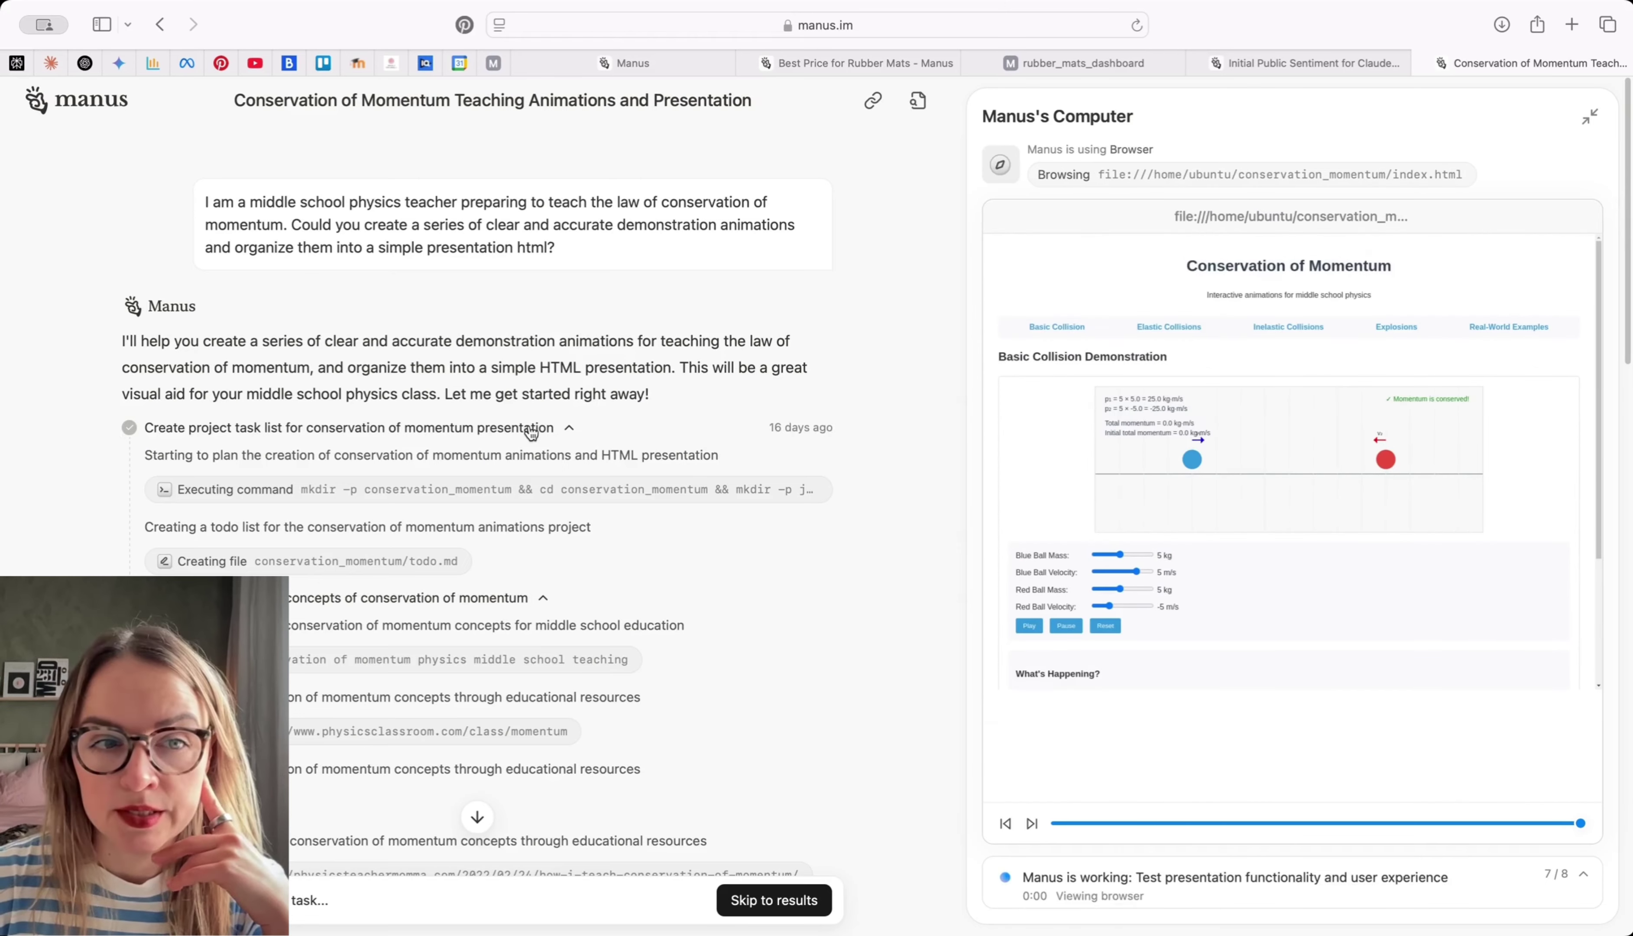
Play the basic collision demonstration in the generated momentum presentation and set the red ball mass to 9 kg
scroll(583, 425, "down", 3)
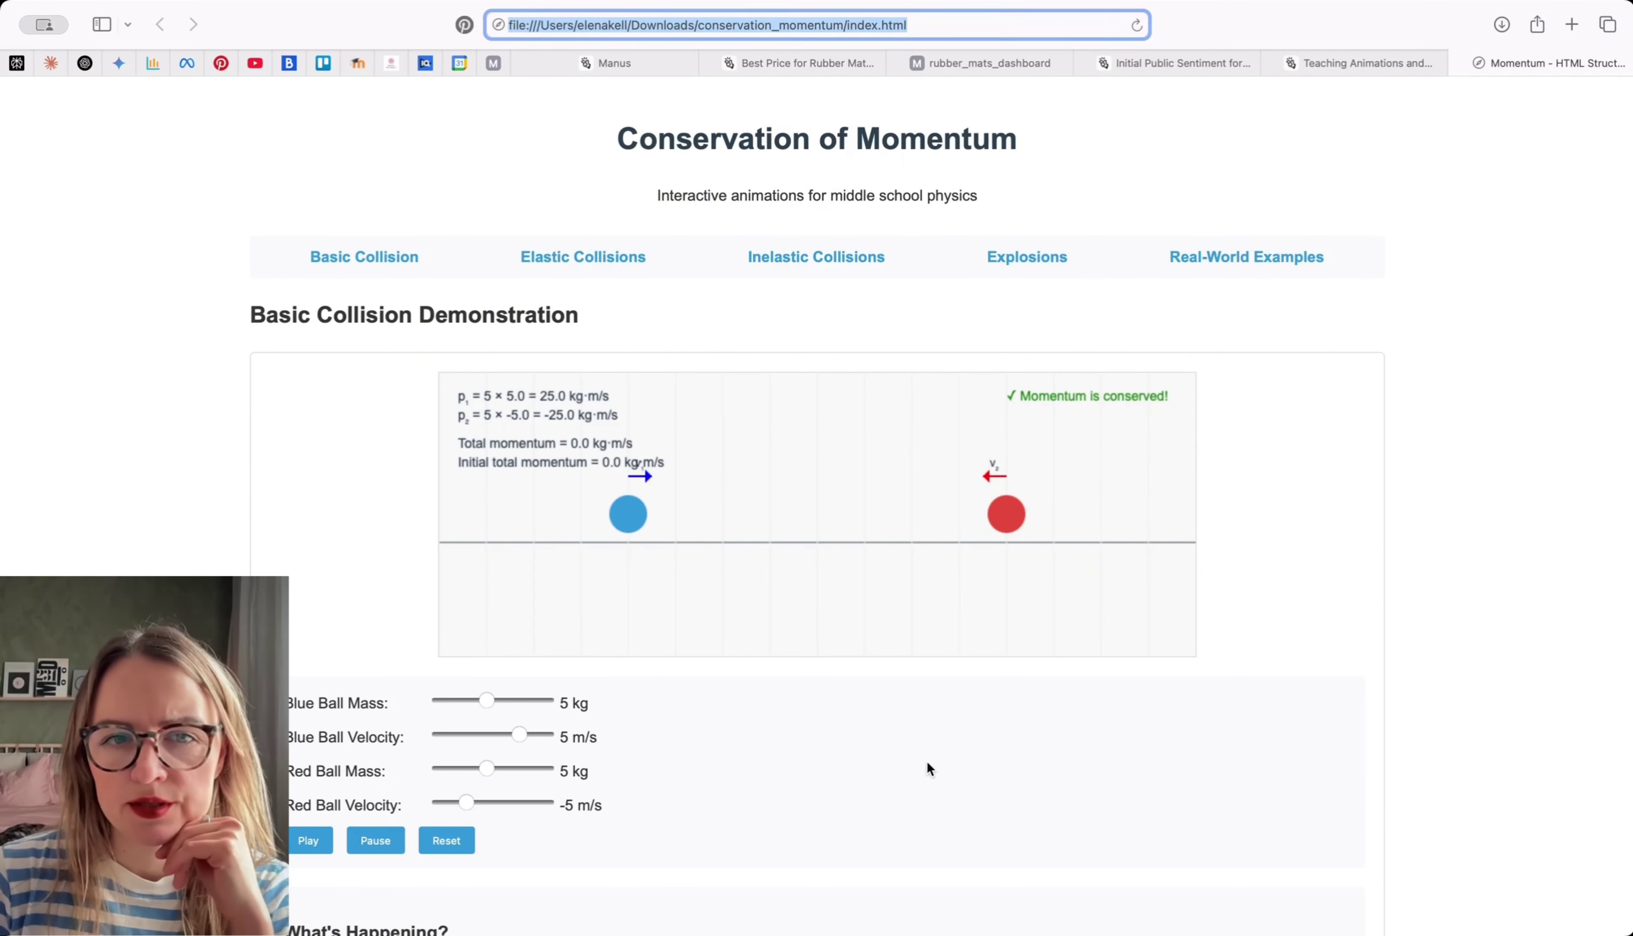
scroll(930, 769, "down", 5)
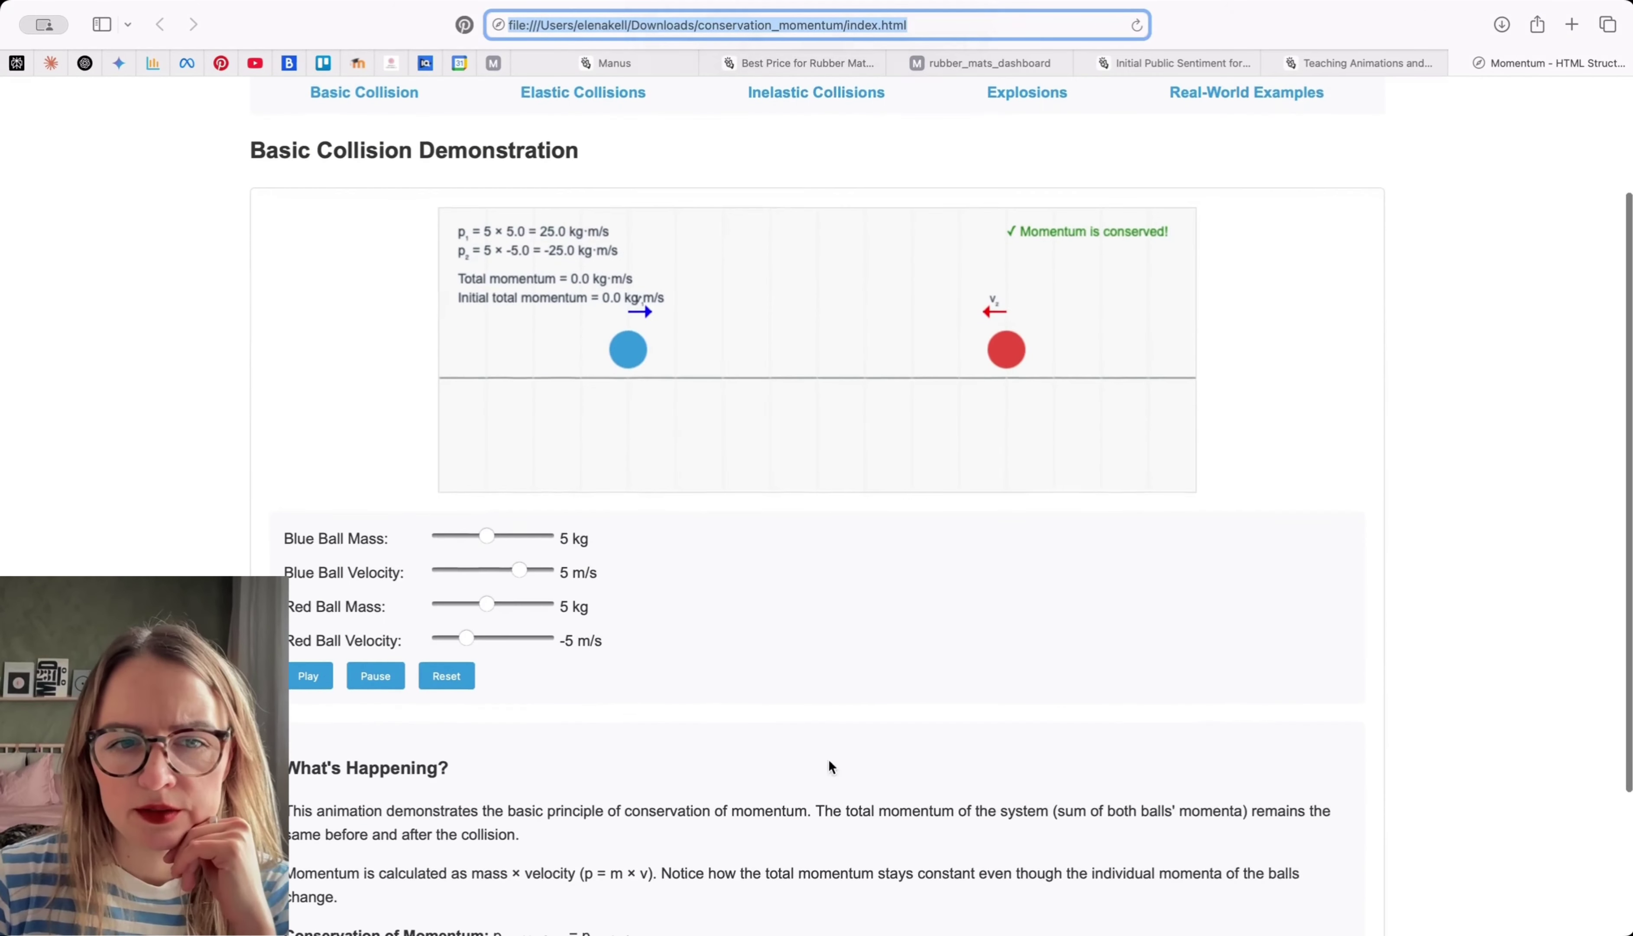
left_click(308, 659)
scroll(765, 577, "up", 5)
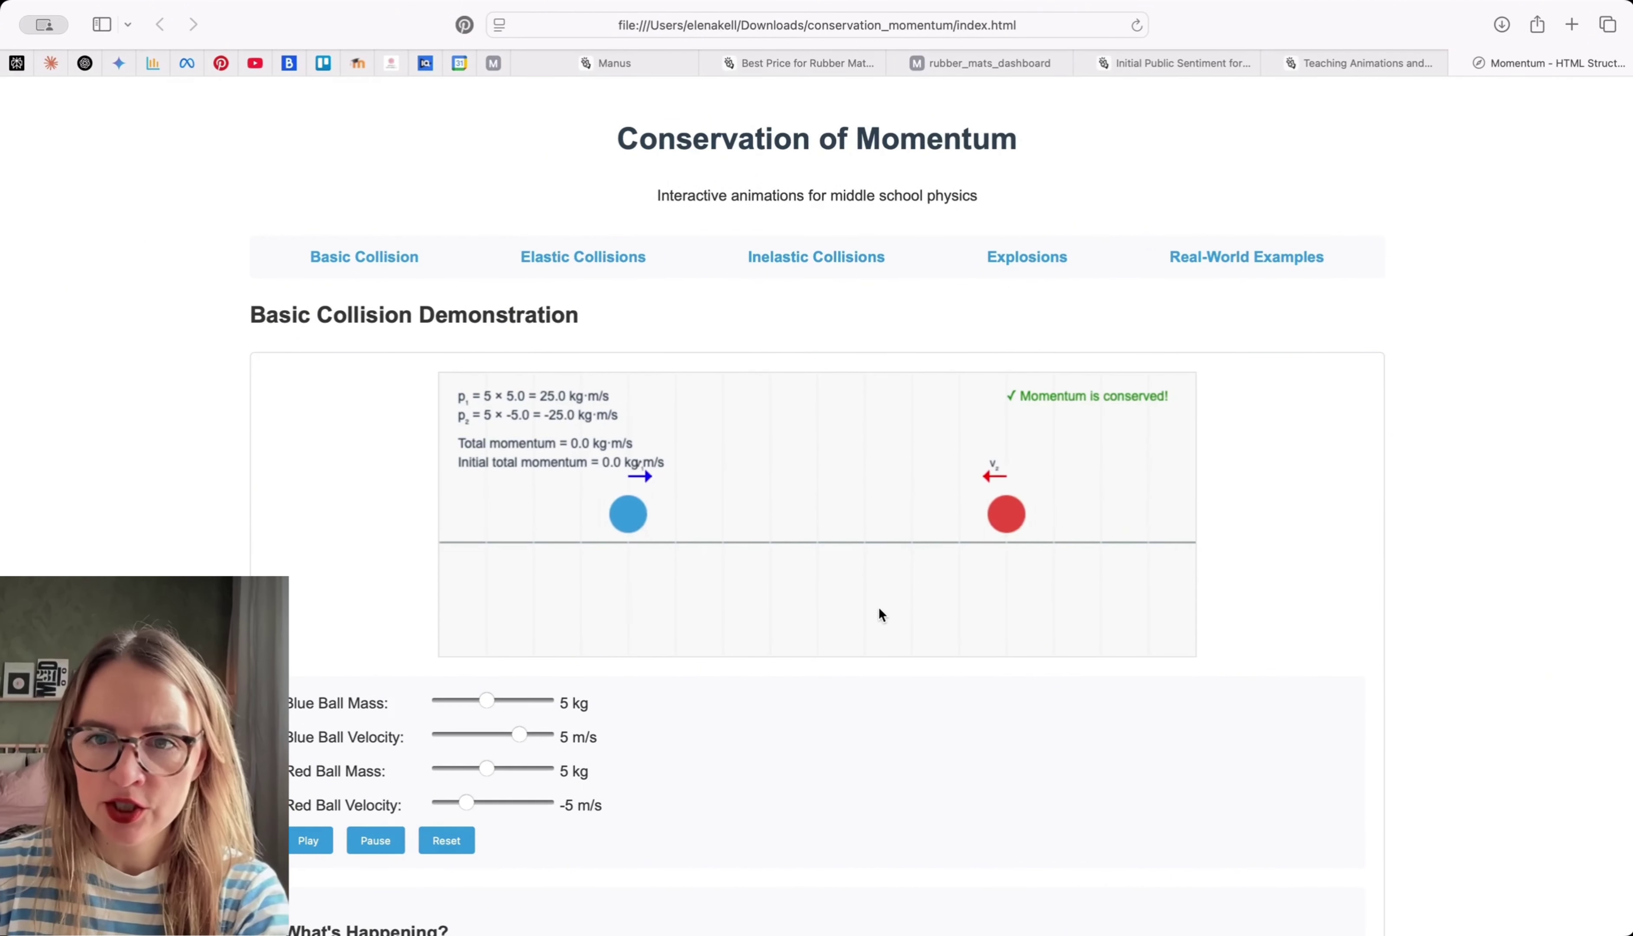
left_click_drag(486, 770, 528, 772)
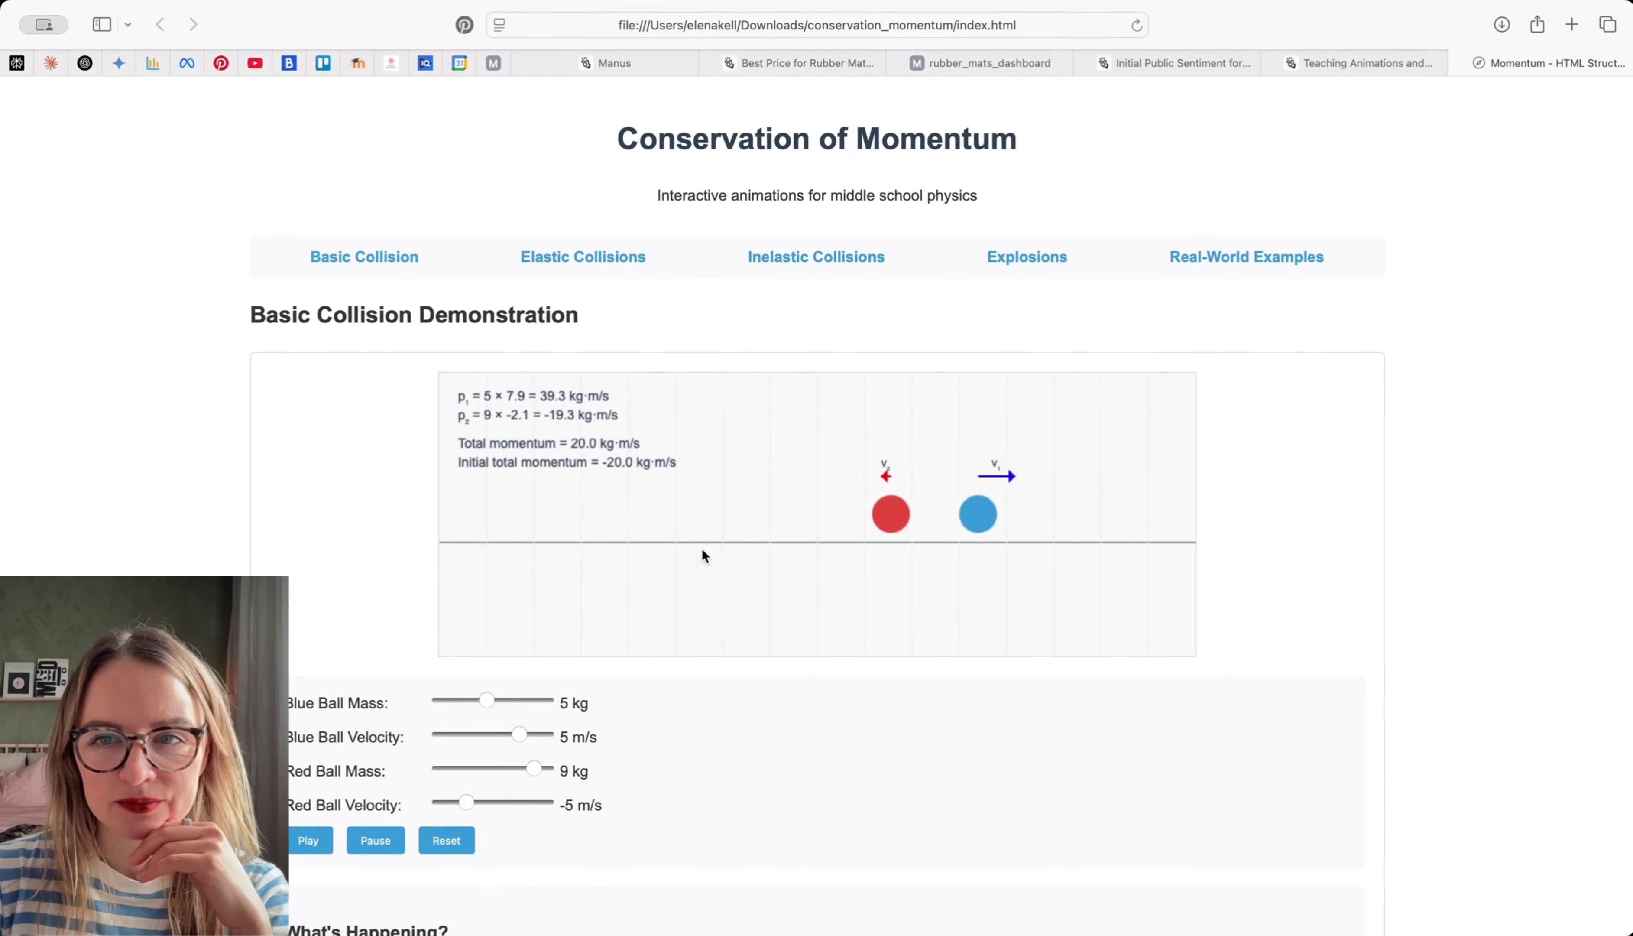
Open the presentation's real-world examples and play the Ice Skaters animation
left_click(1217, 268)
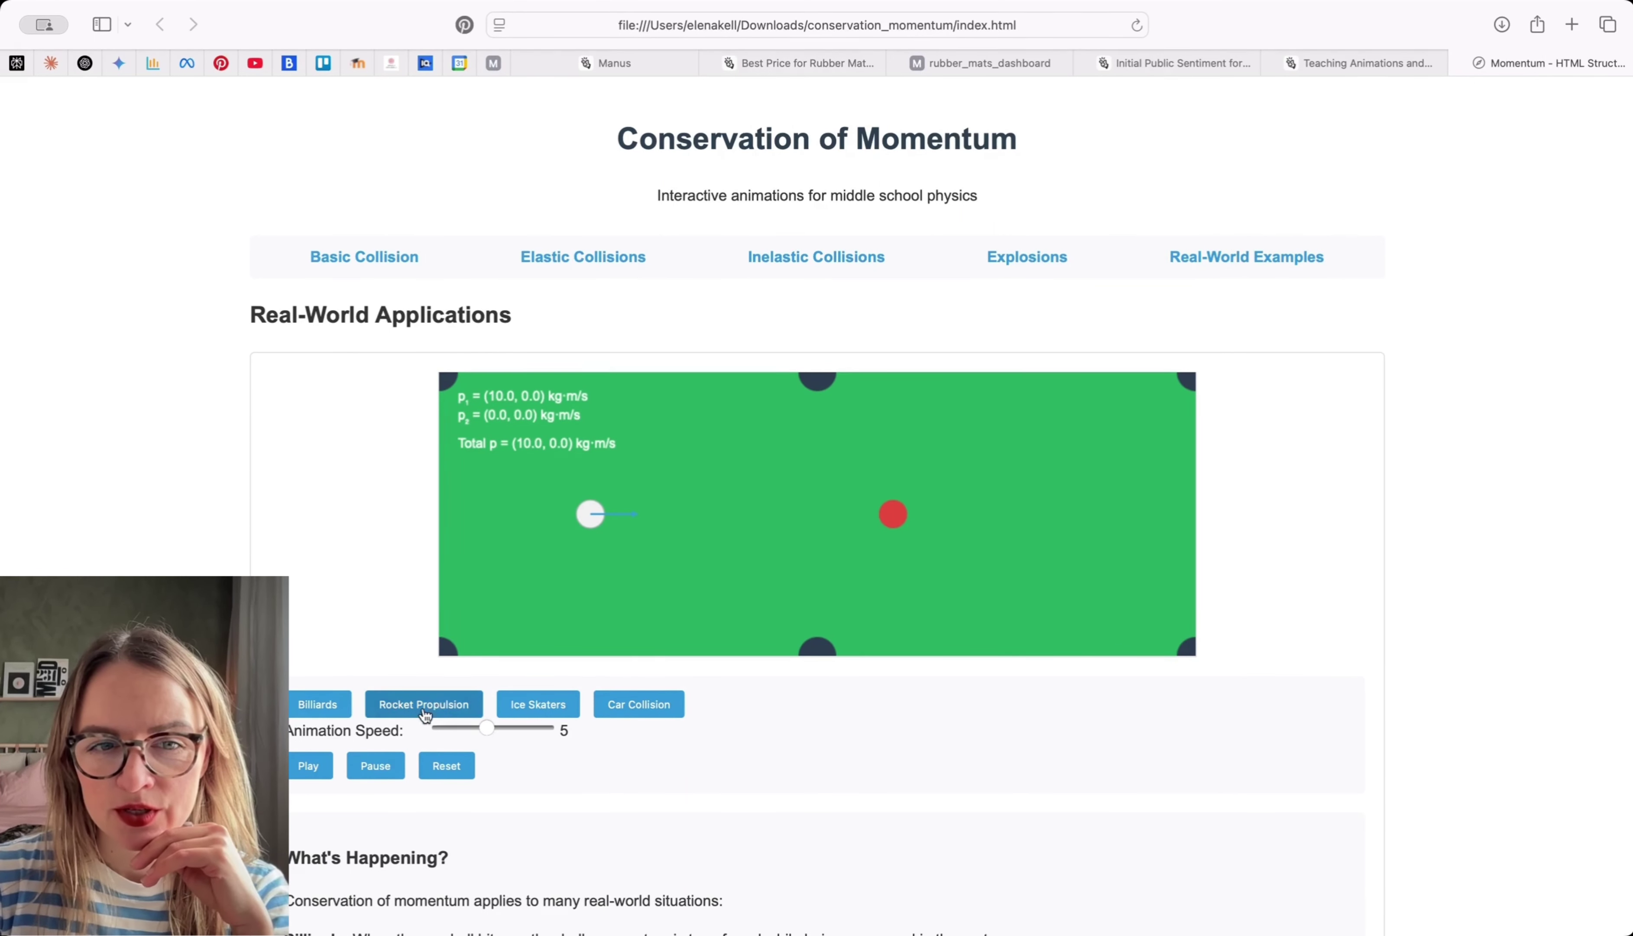
left_click(557, 702)
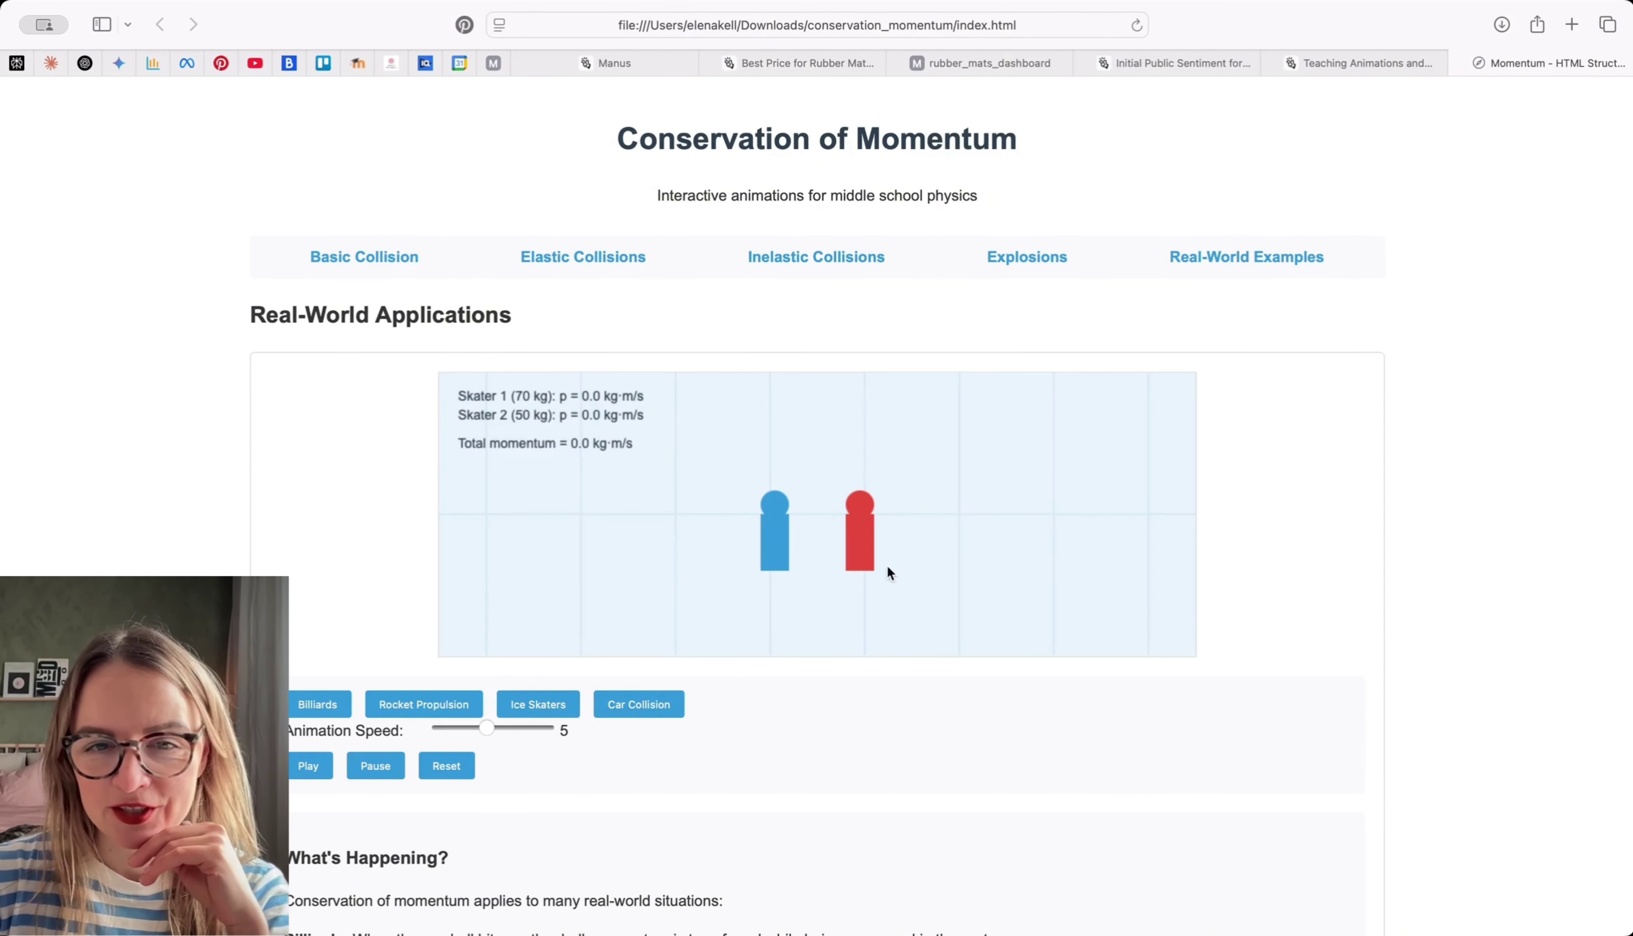
left_click(315, 767)
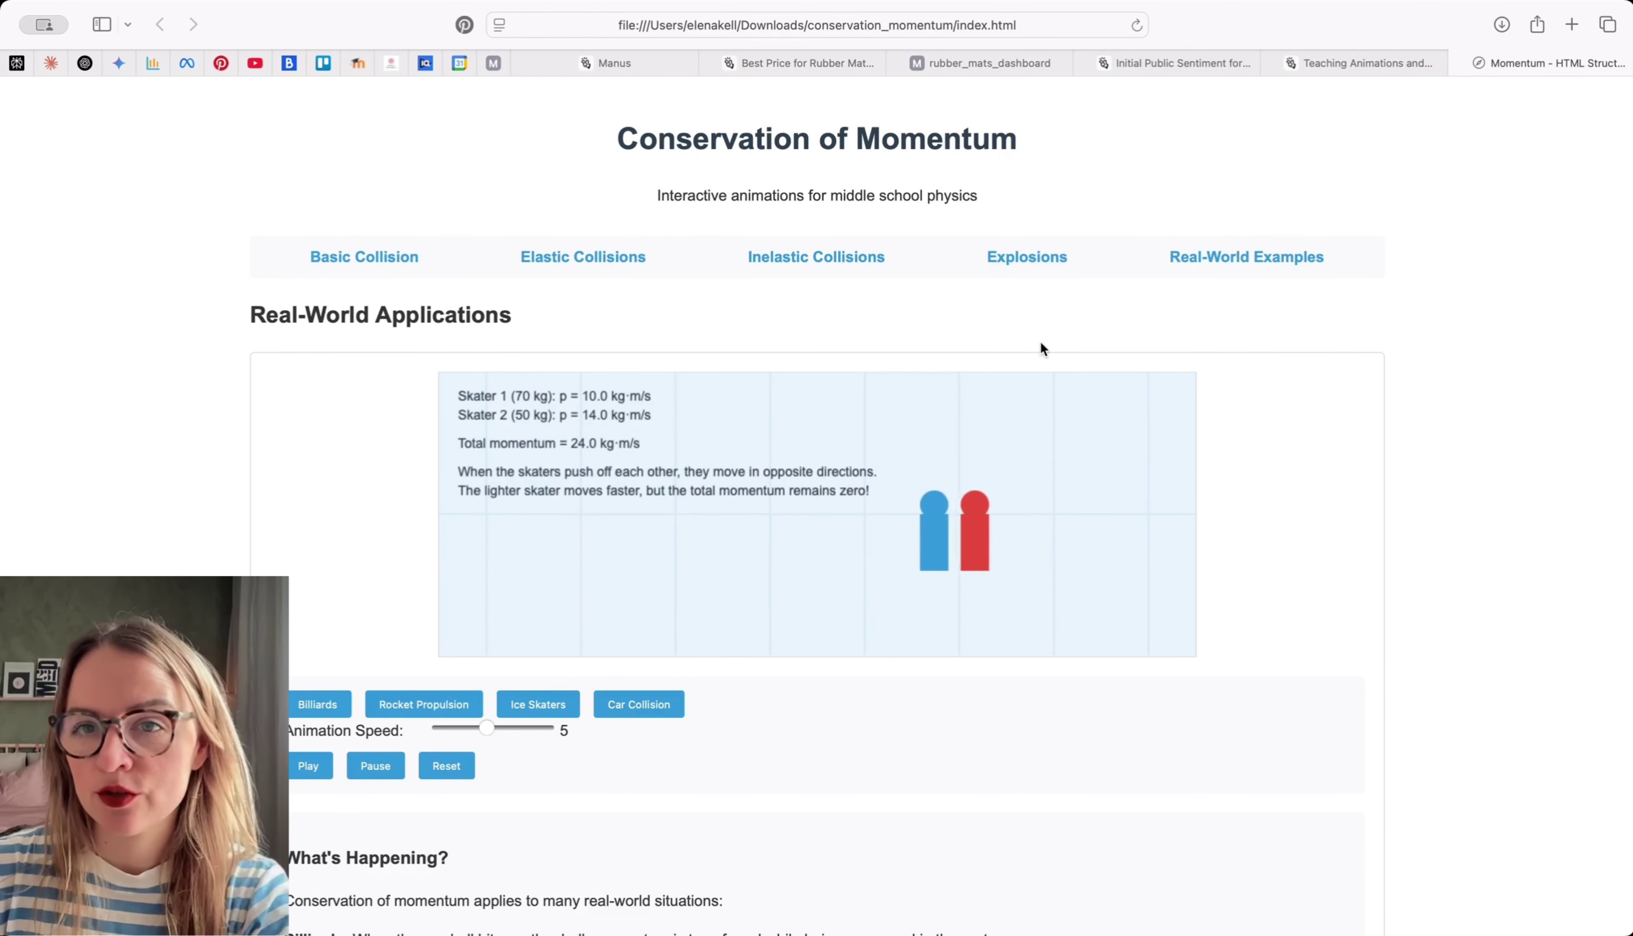
Open the Find Potential Customers example from the Productivity use cases, read its prompt and expand its task progress list
left_click(1276, 284)
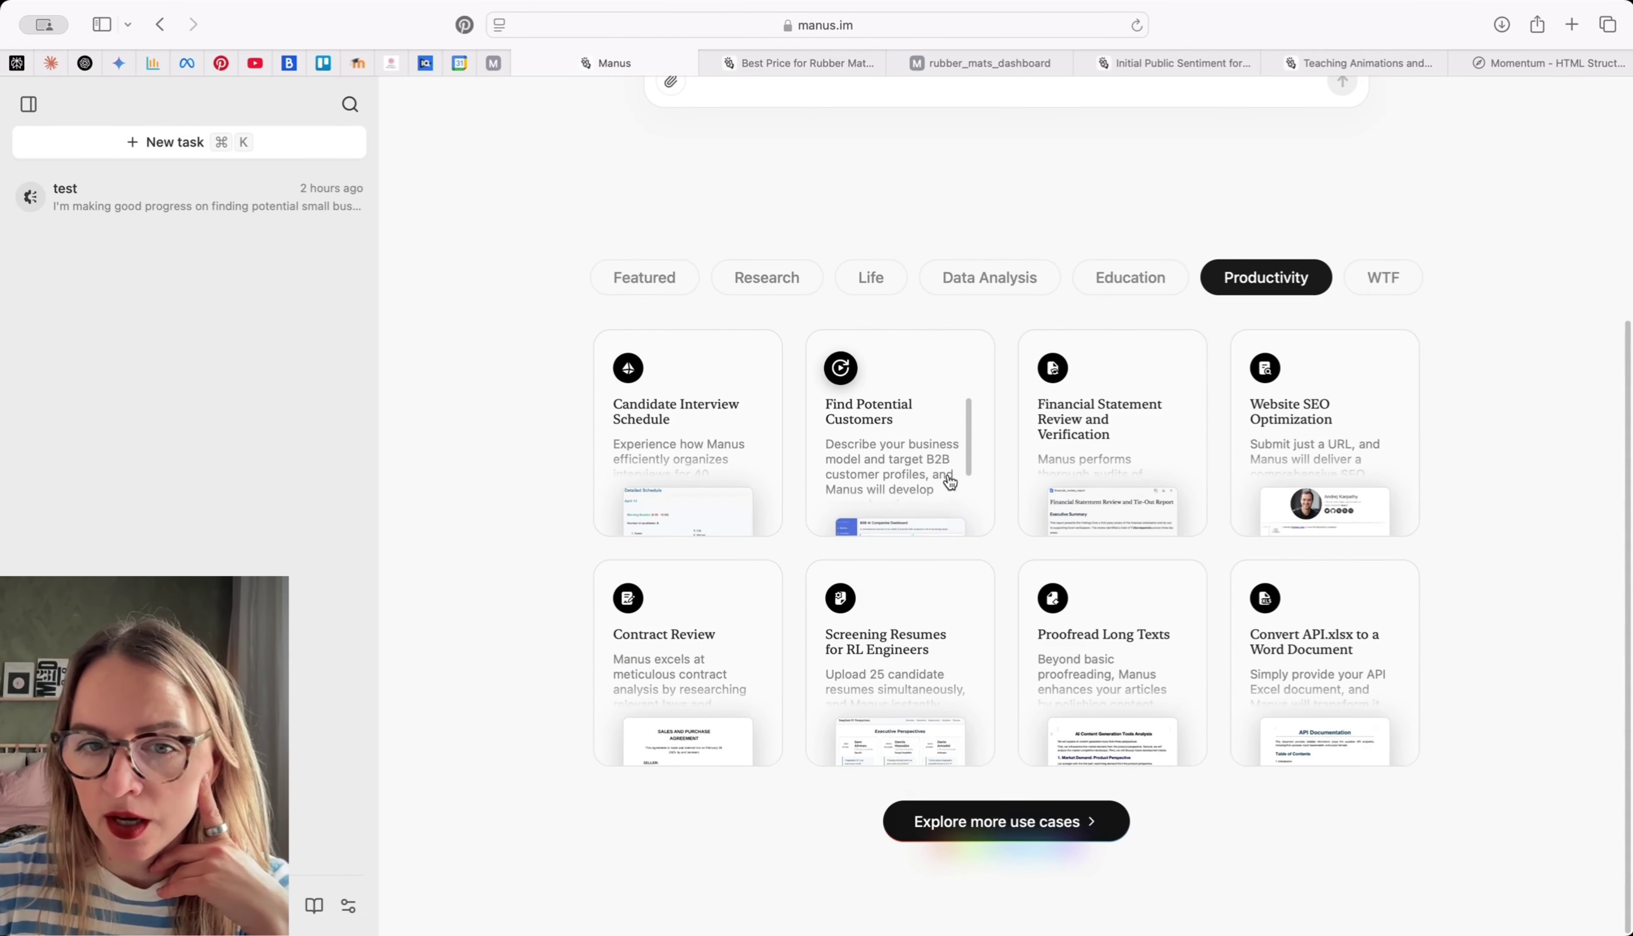
left_click(906, 431)
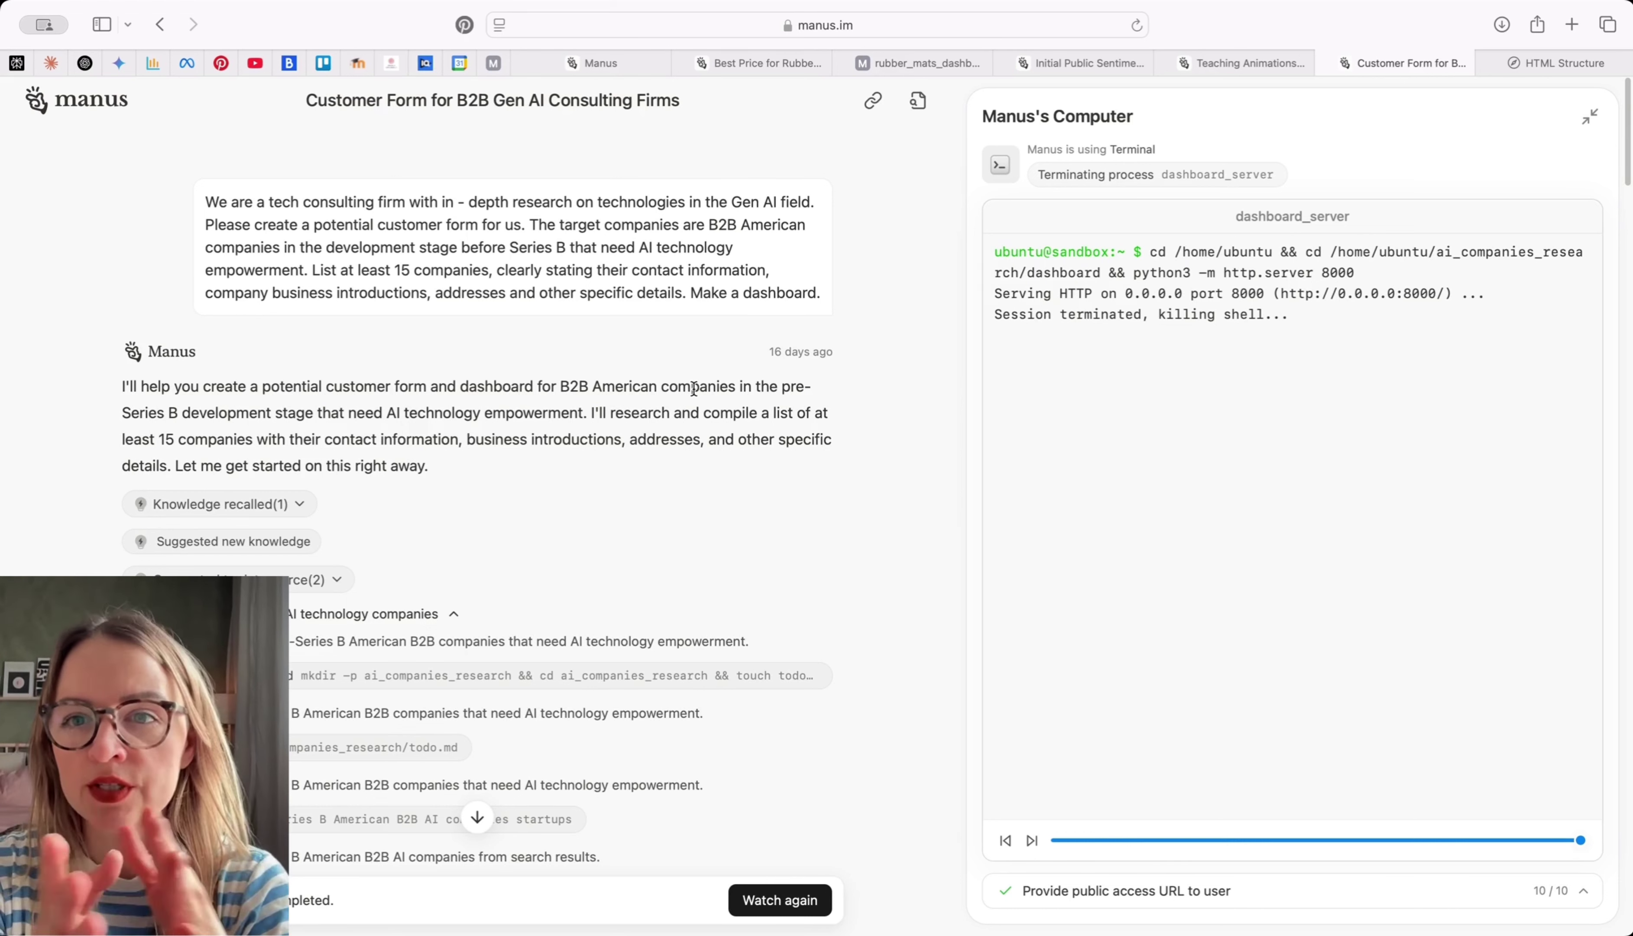
scroll(692, 389, "down", 3)
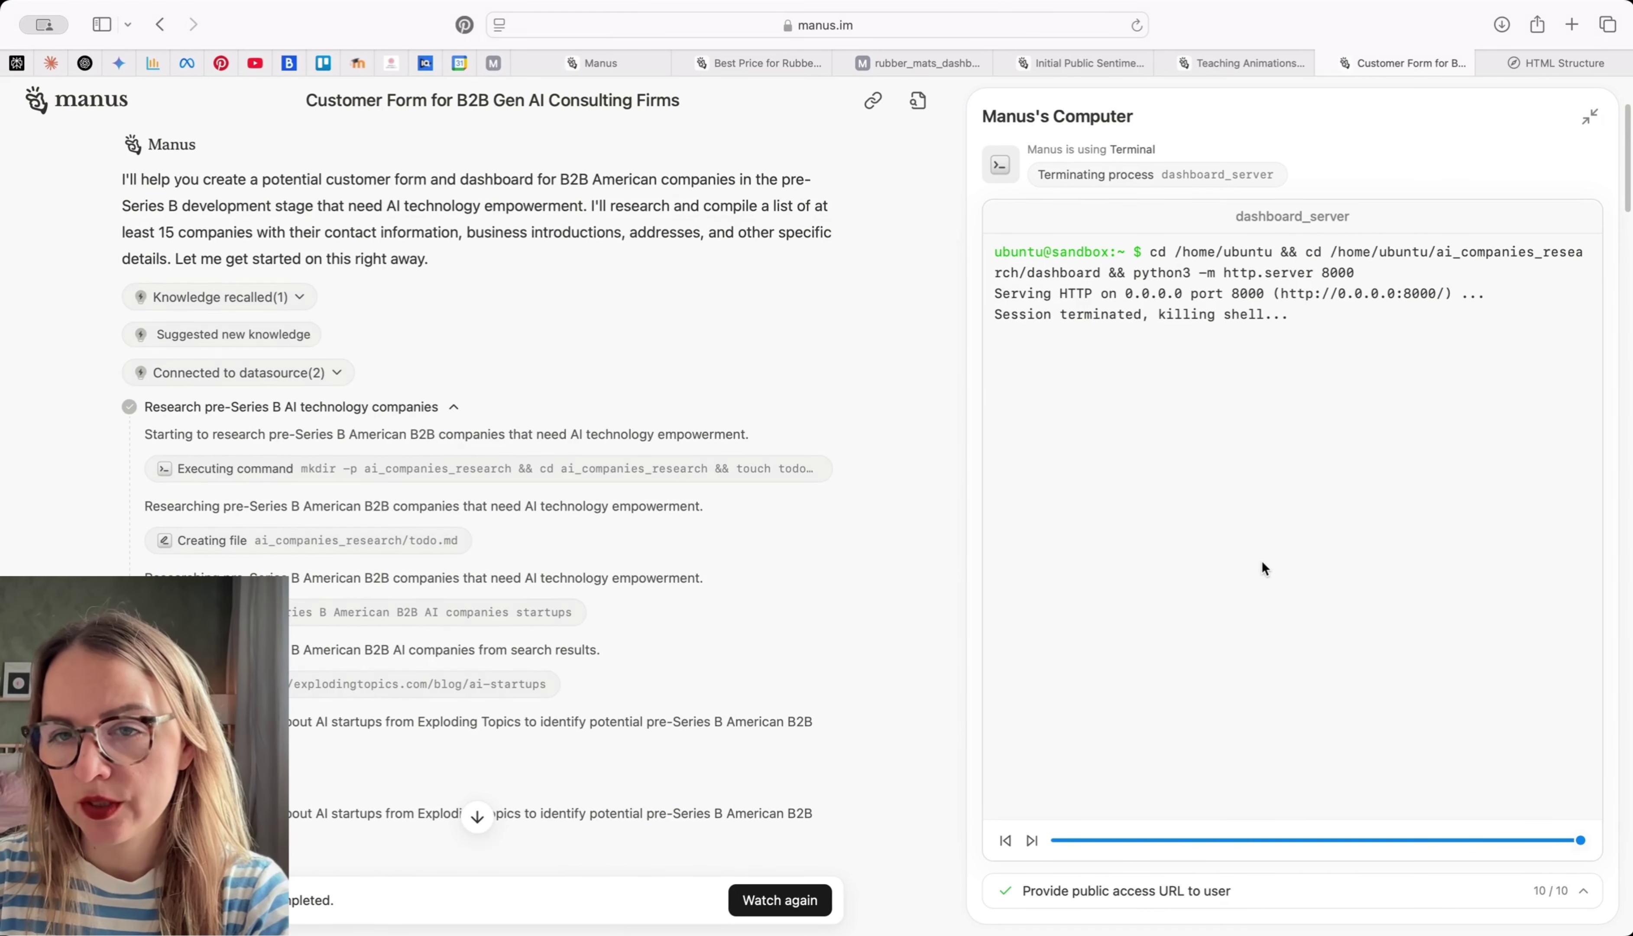
scroll(1263, 570, "up", 3)
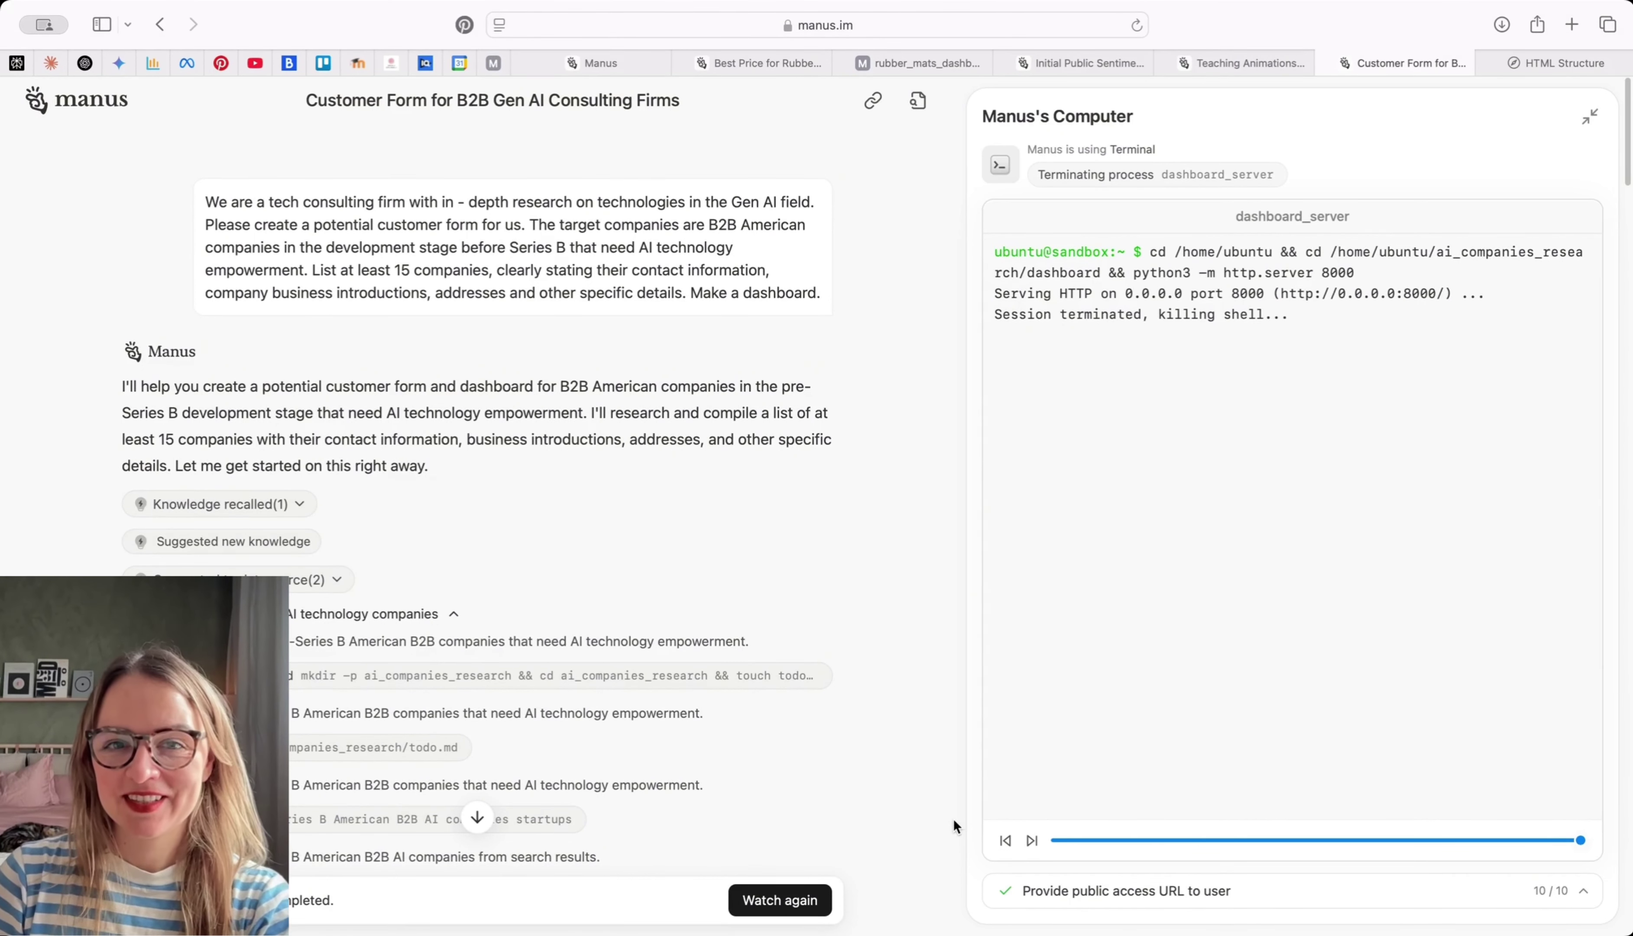
left_click(1183, 897)
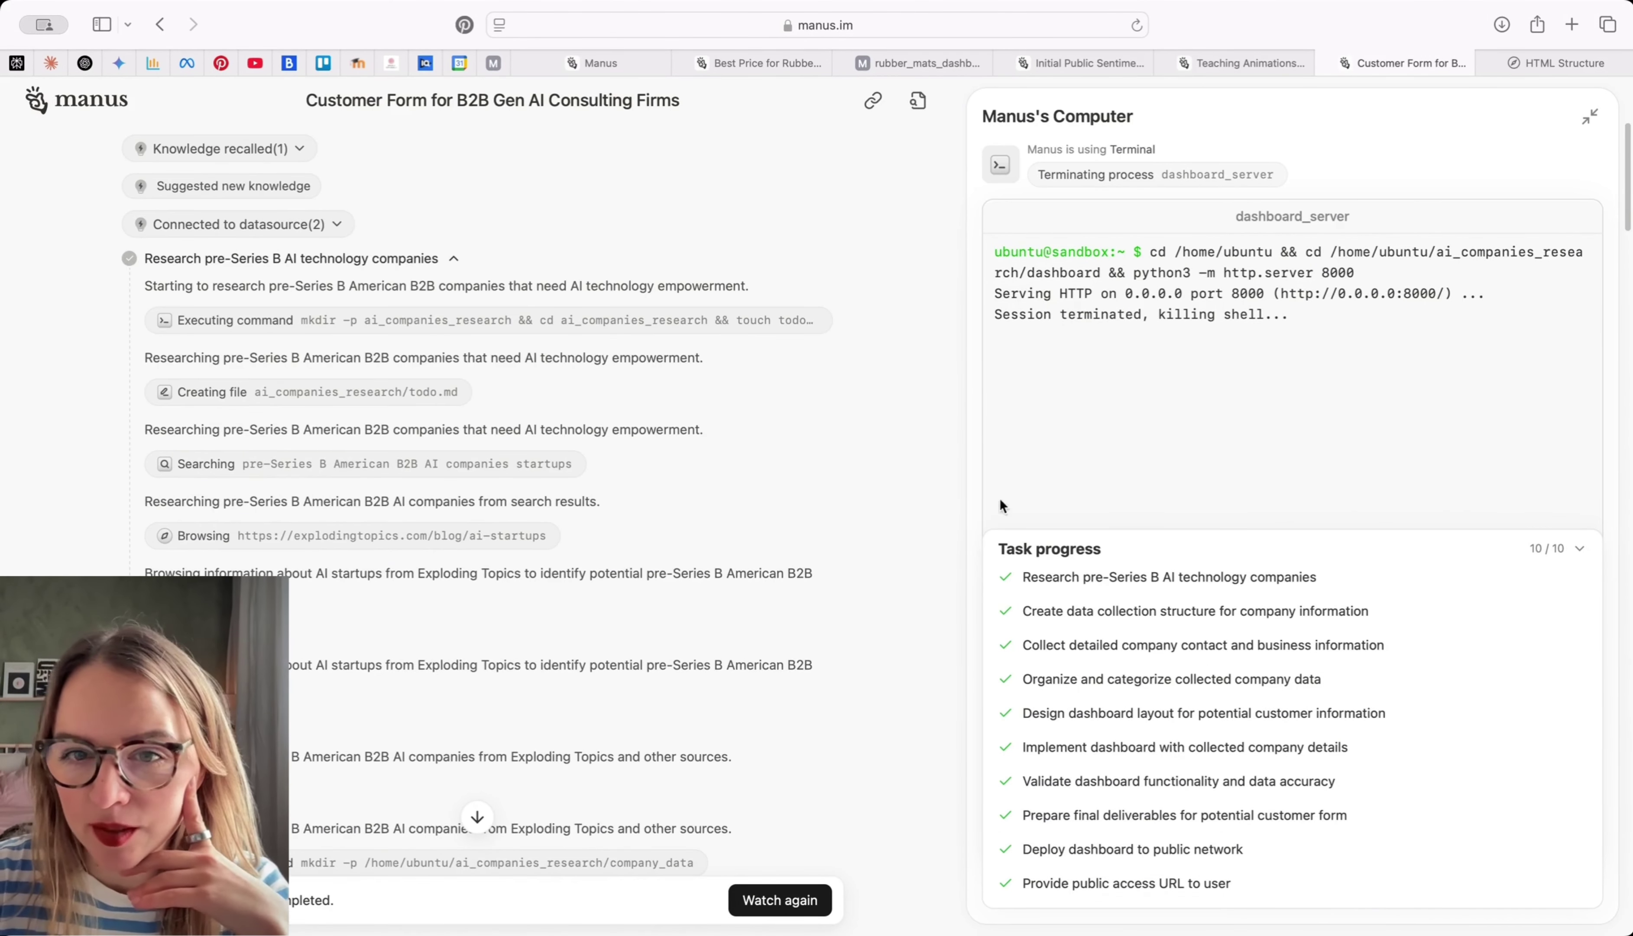
Open the generated B2B AI Companies Dashboard and examine its summary figures, funding stage chart, technology focus chart and featured company cards
left_click(796, 352)
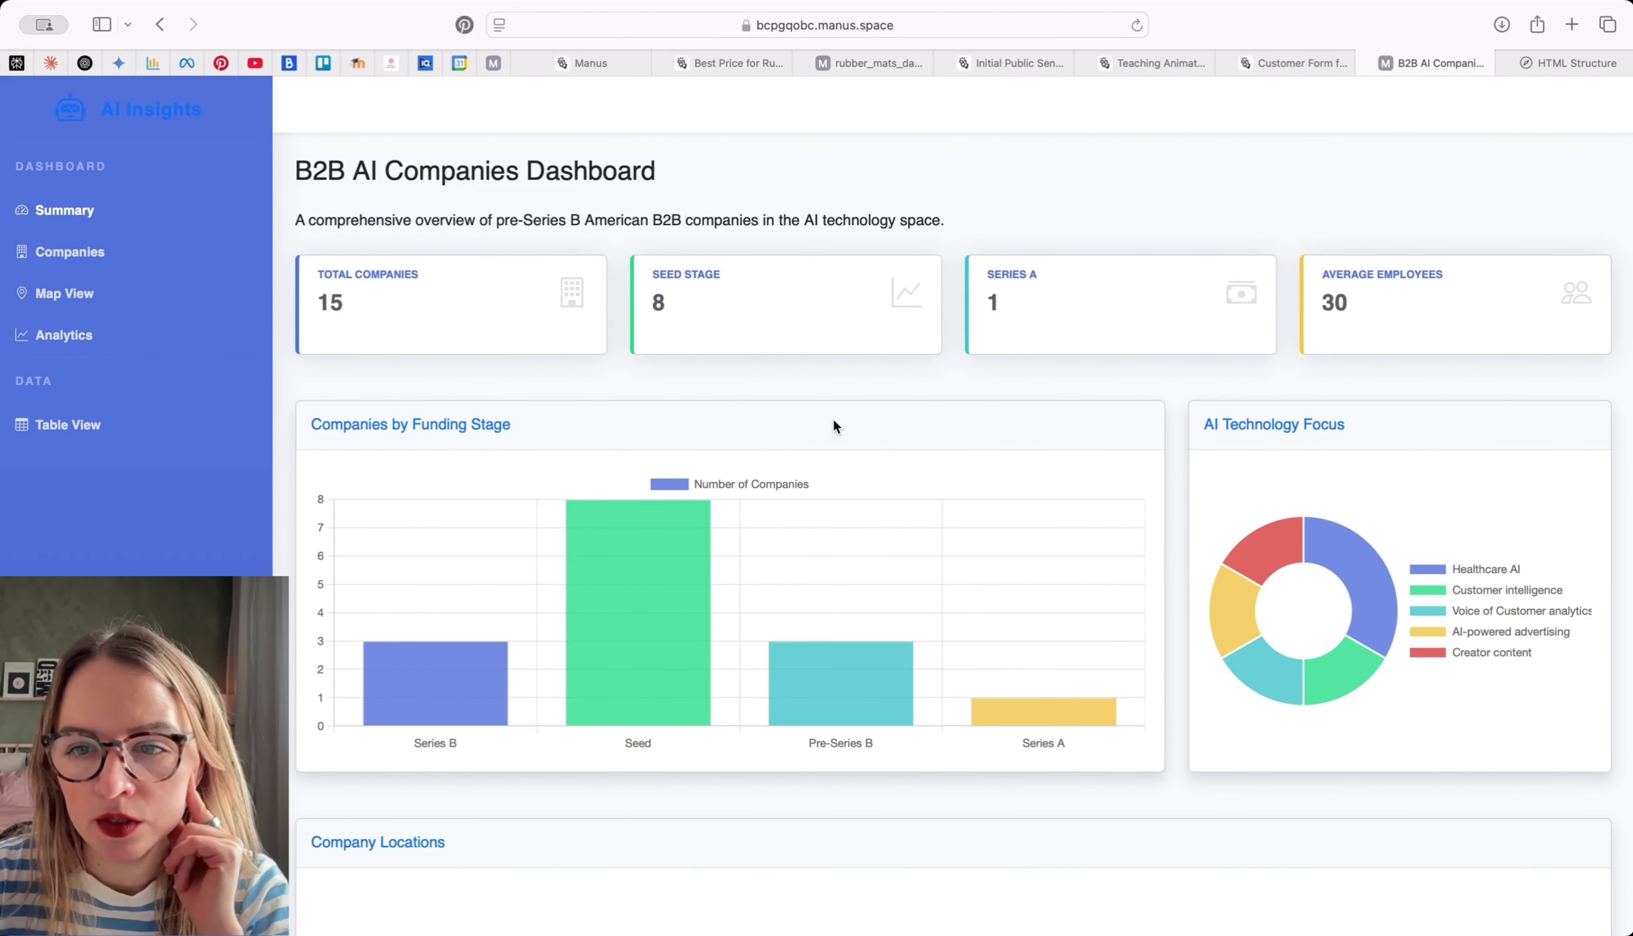
scroll(833, 419, "down", 10)
scroll(809, 430, "up", 12)
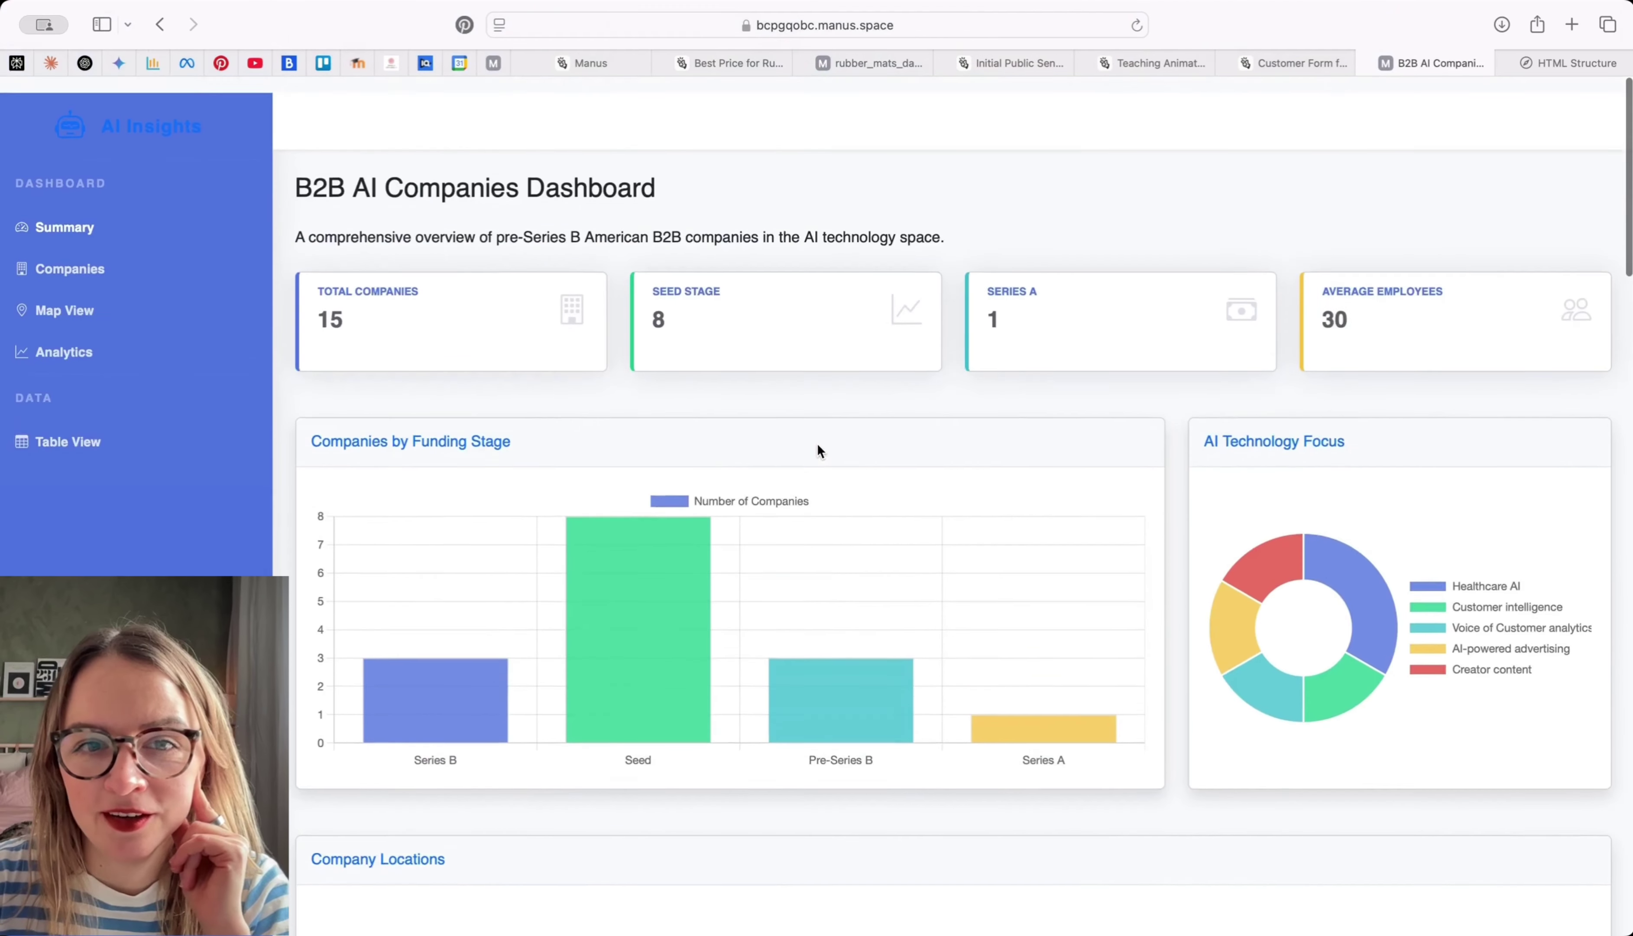
scroll(838, 408, "down", 3)
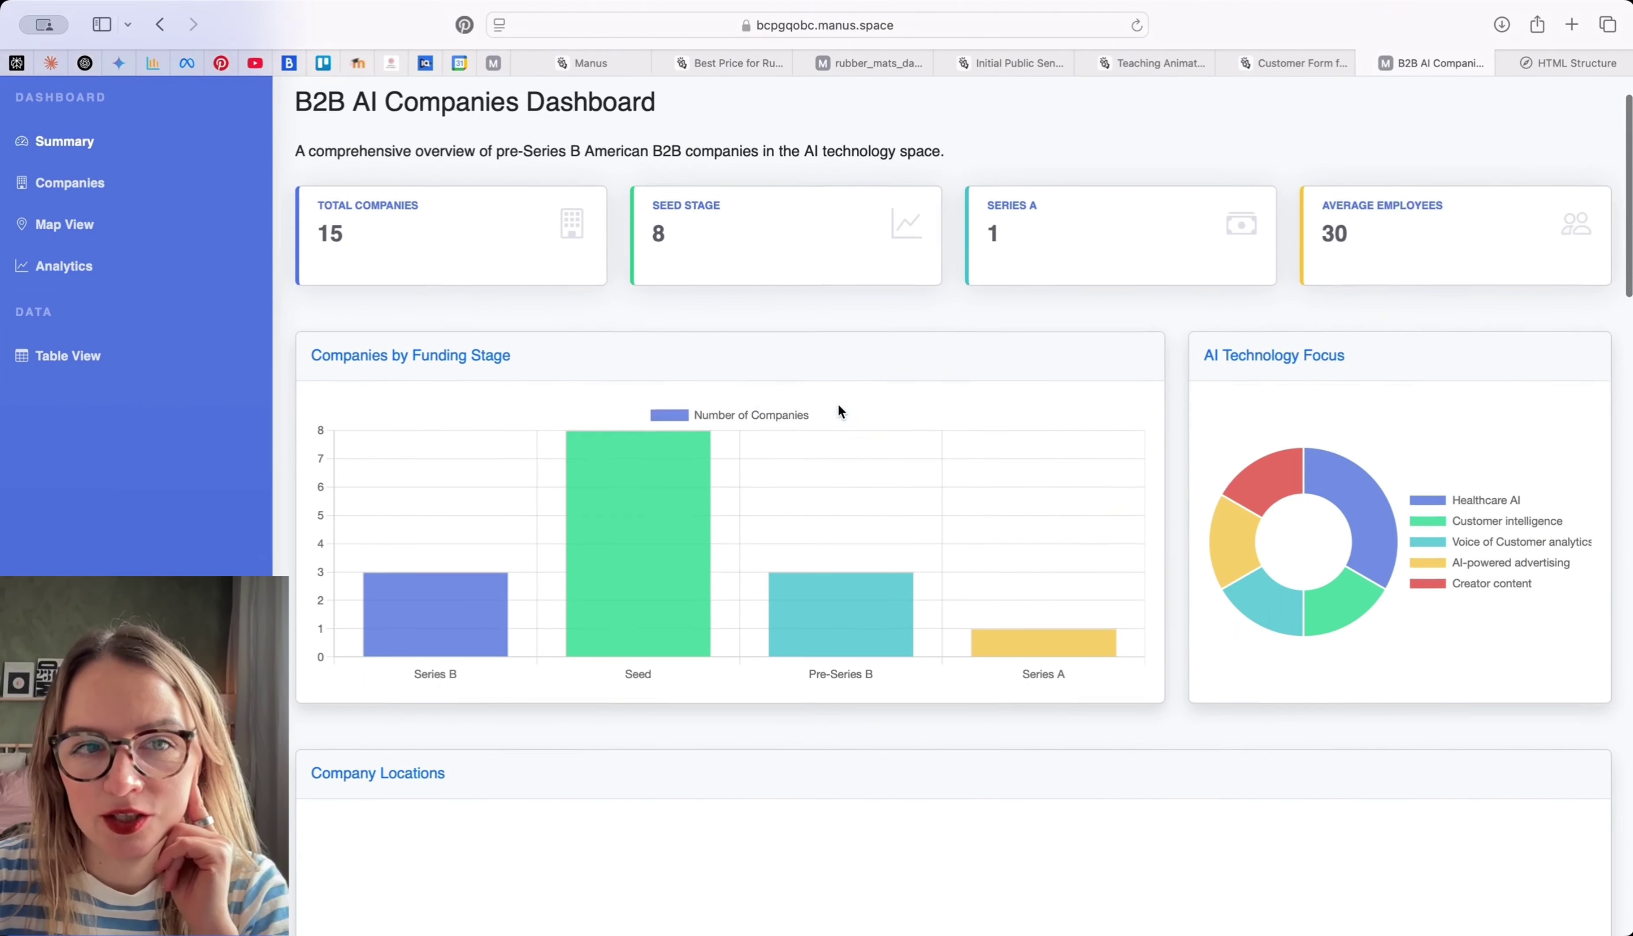
scroll(837, 405, "down", 1)
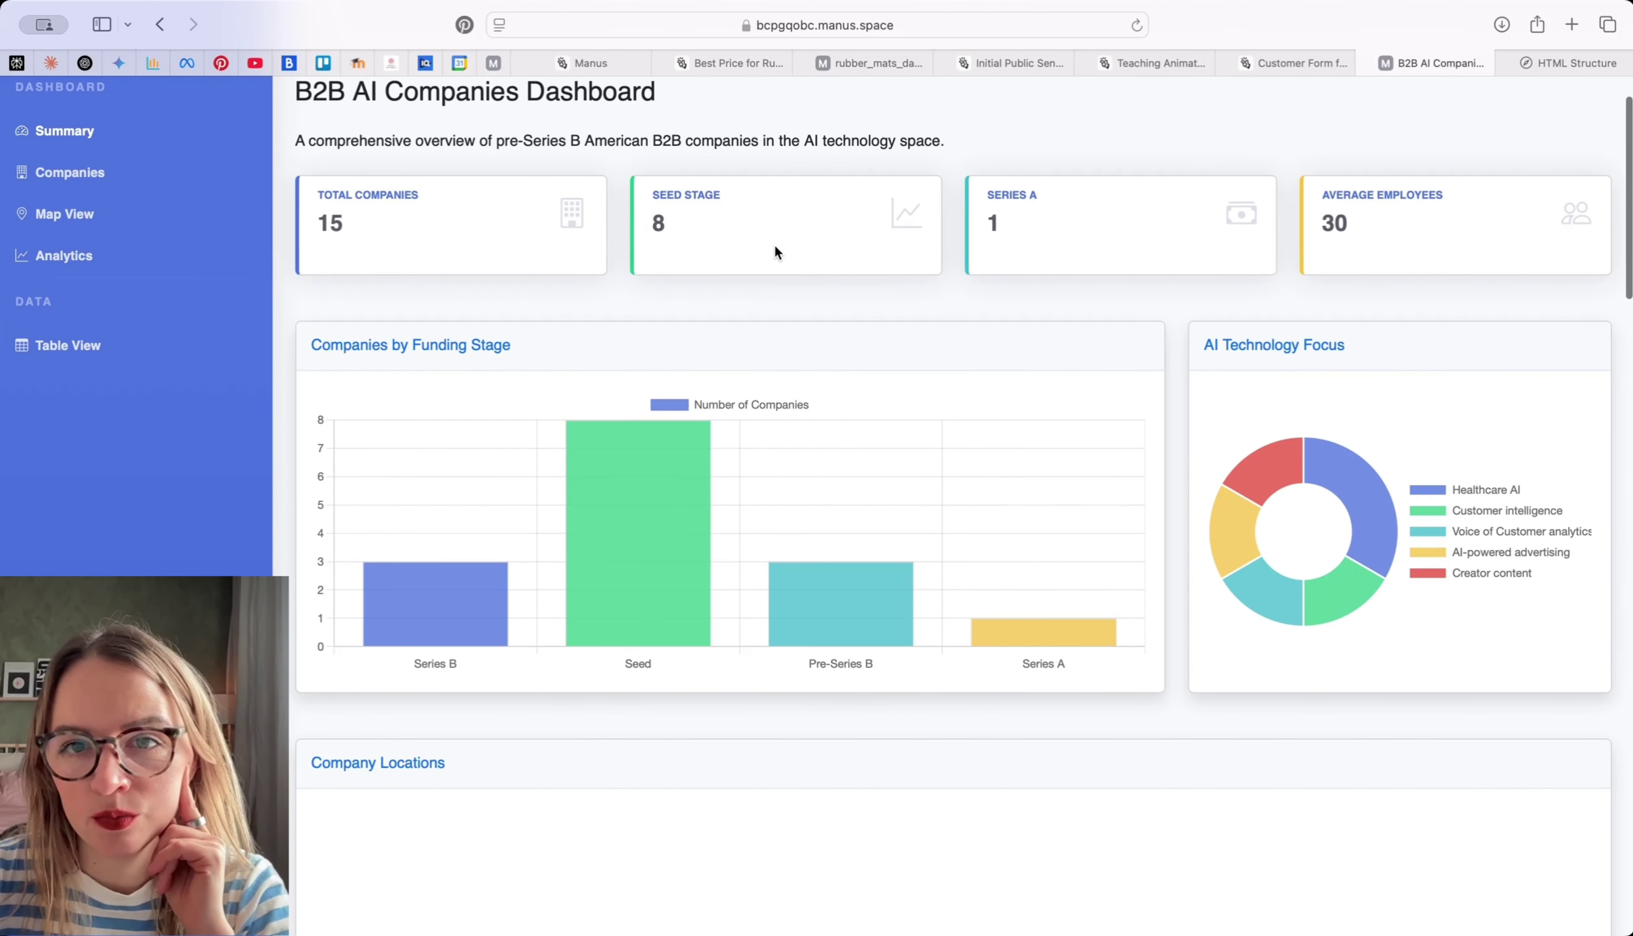
scroll(1211, 348, "down", 8)
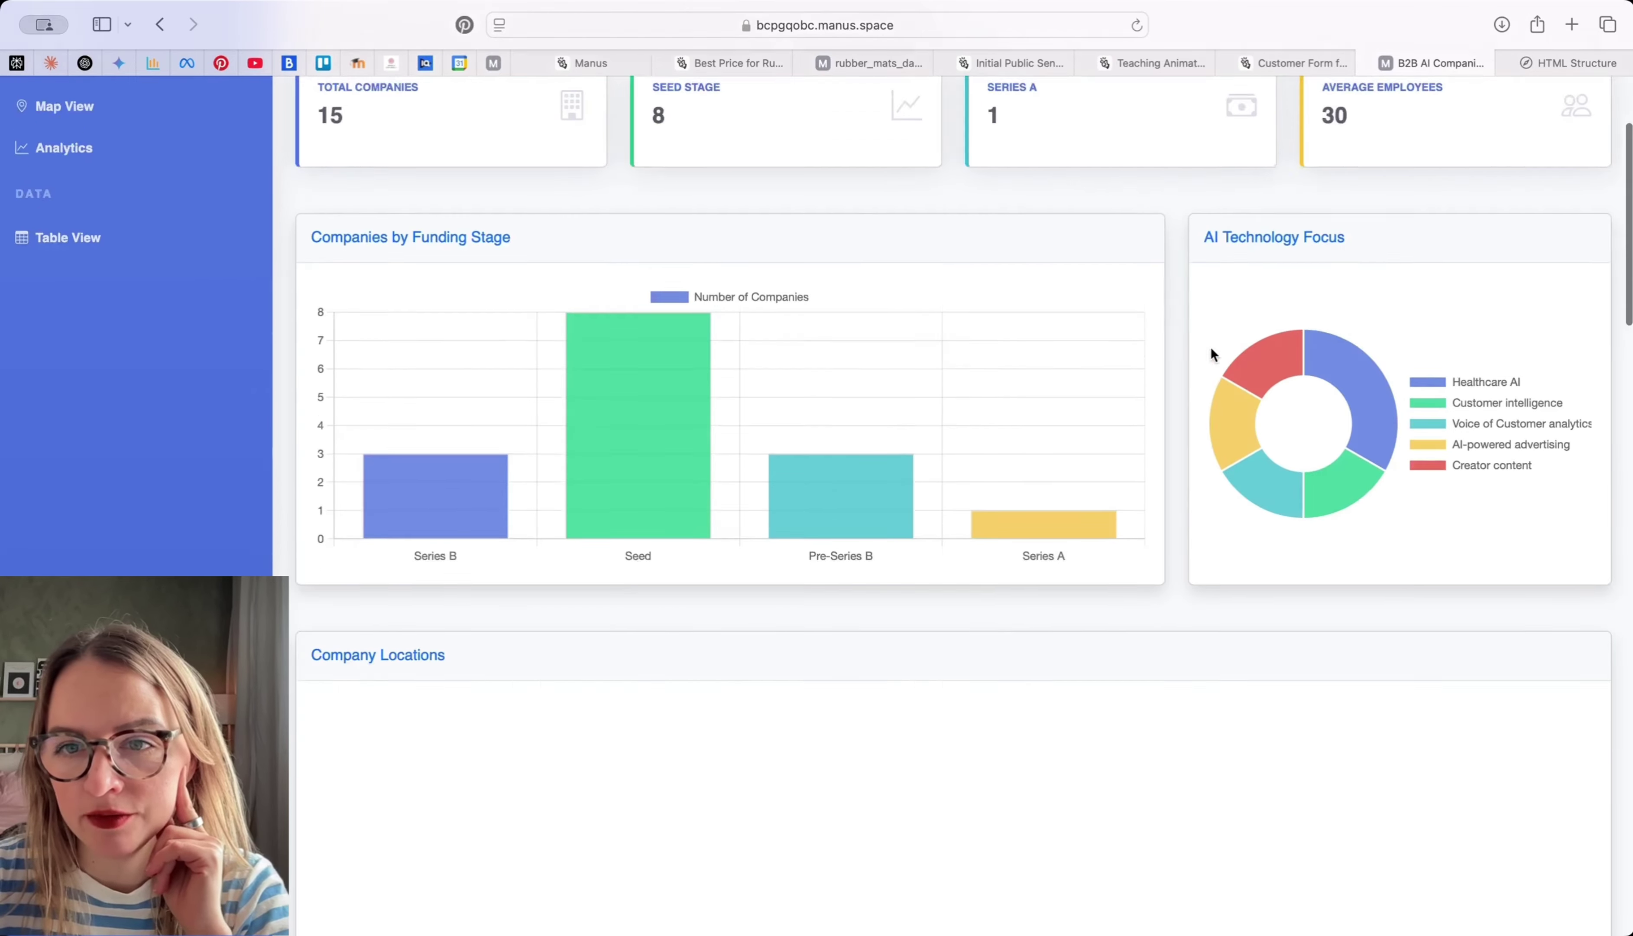
scroll(1453, 336, "up", 4)
scroll(1453, 336, "down", 15)
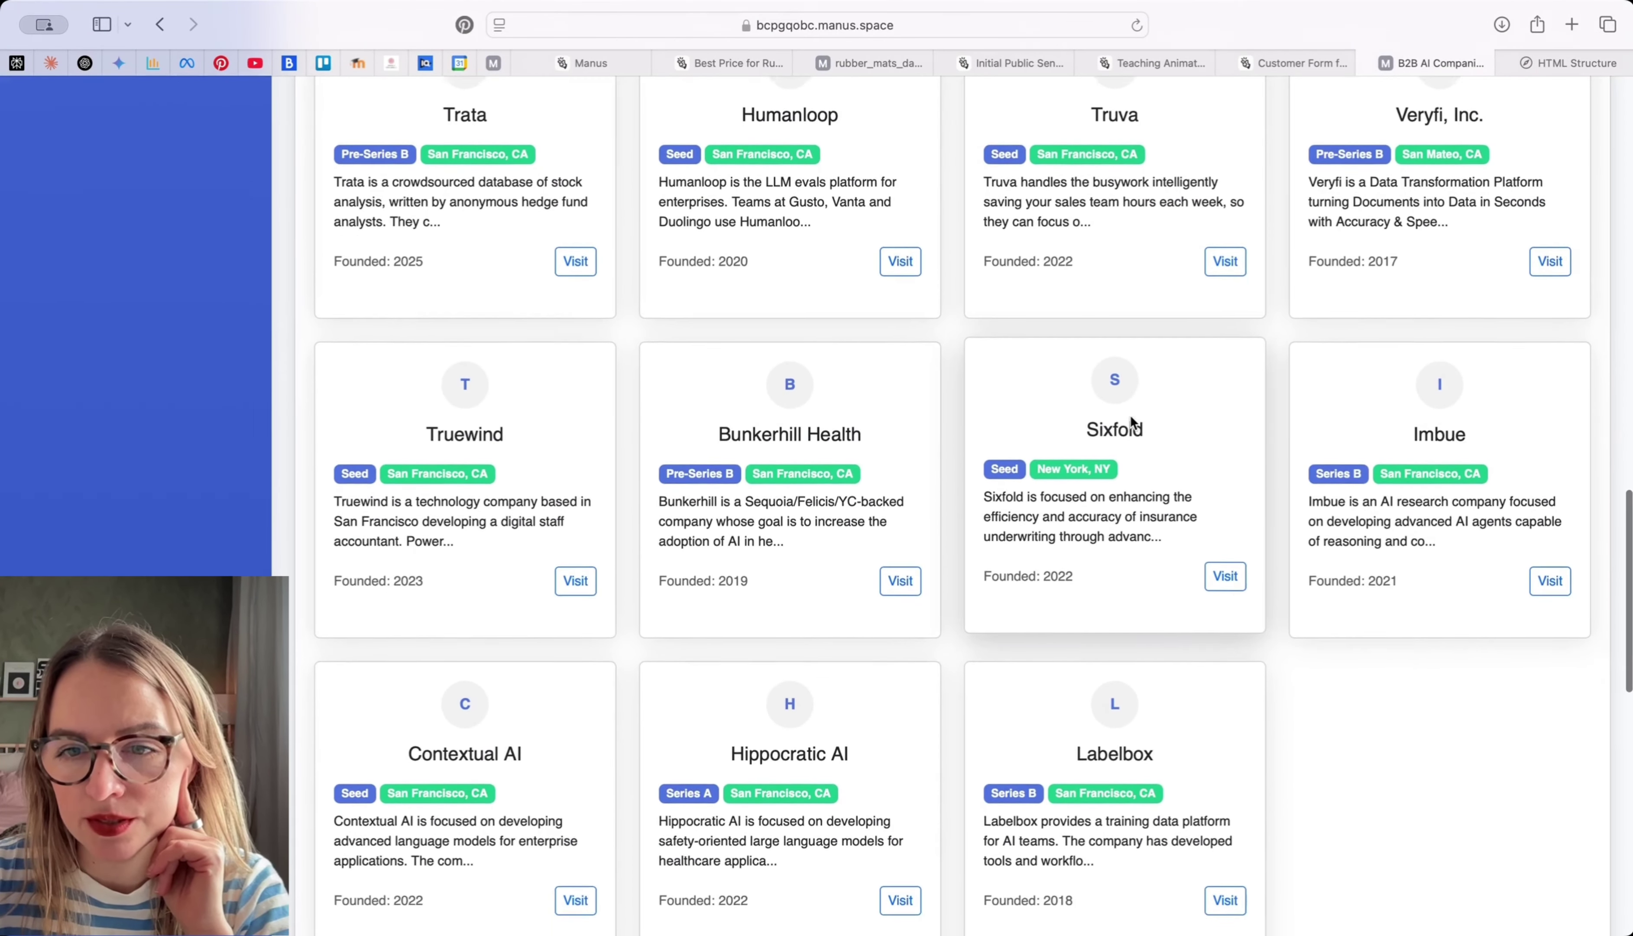
scroll(1210, 464, "up", 12)
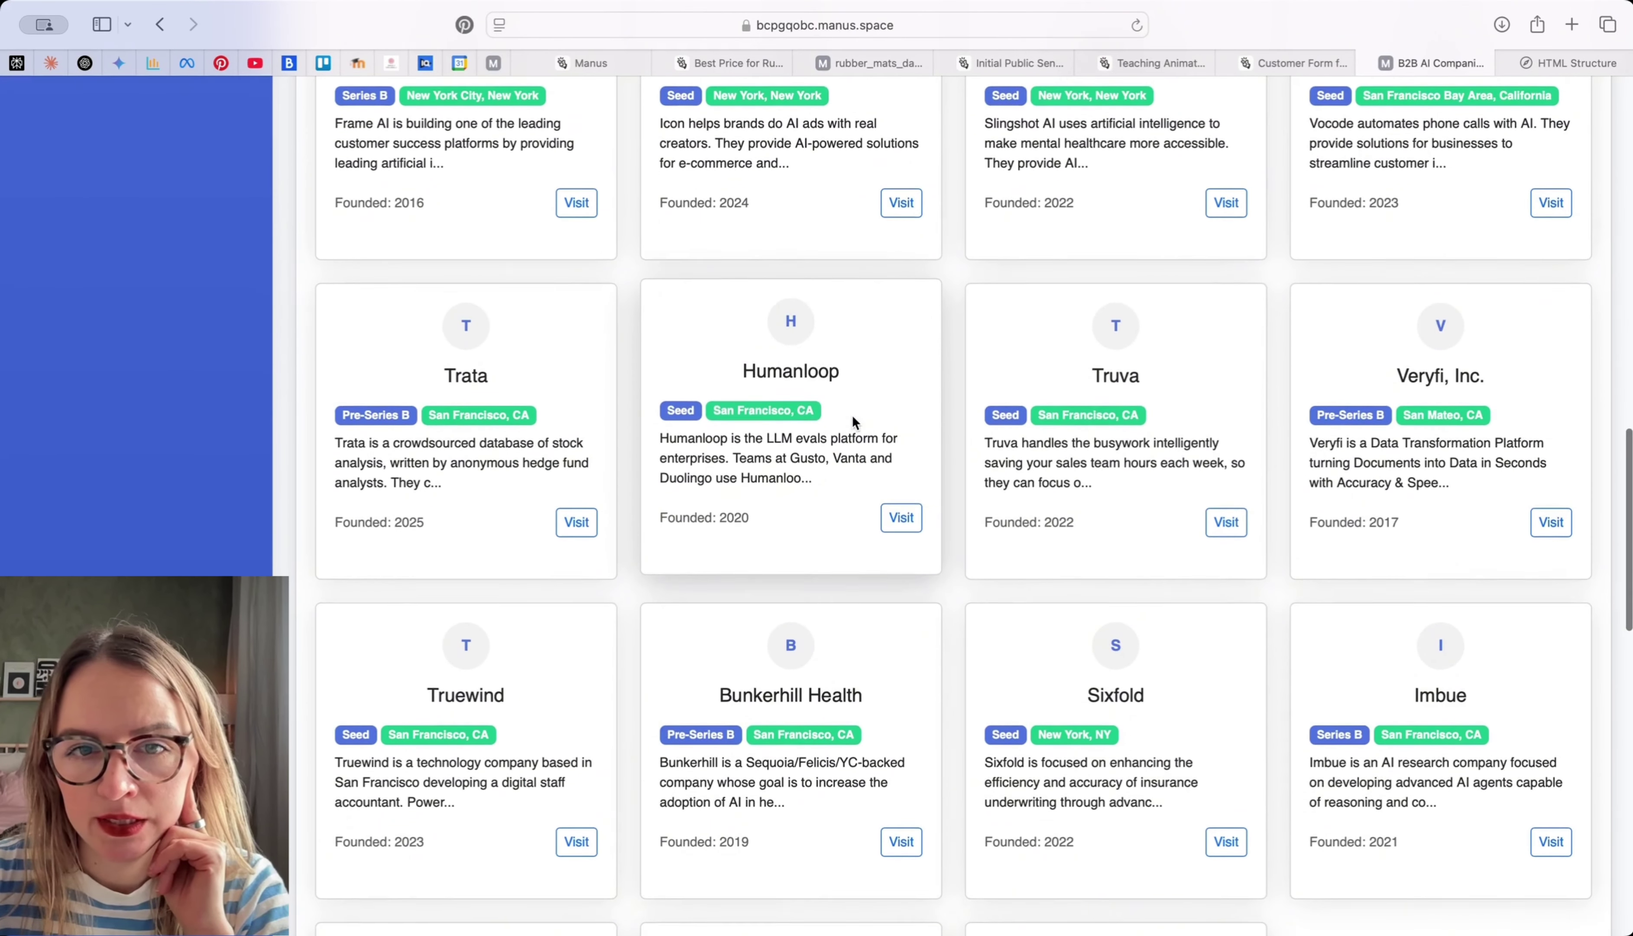
Visit Humanloop's website from its featured company card and return to the dashboard
scroll(853, 414, "up", 1)
left_click(901, 534)
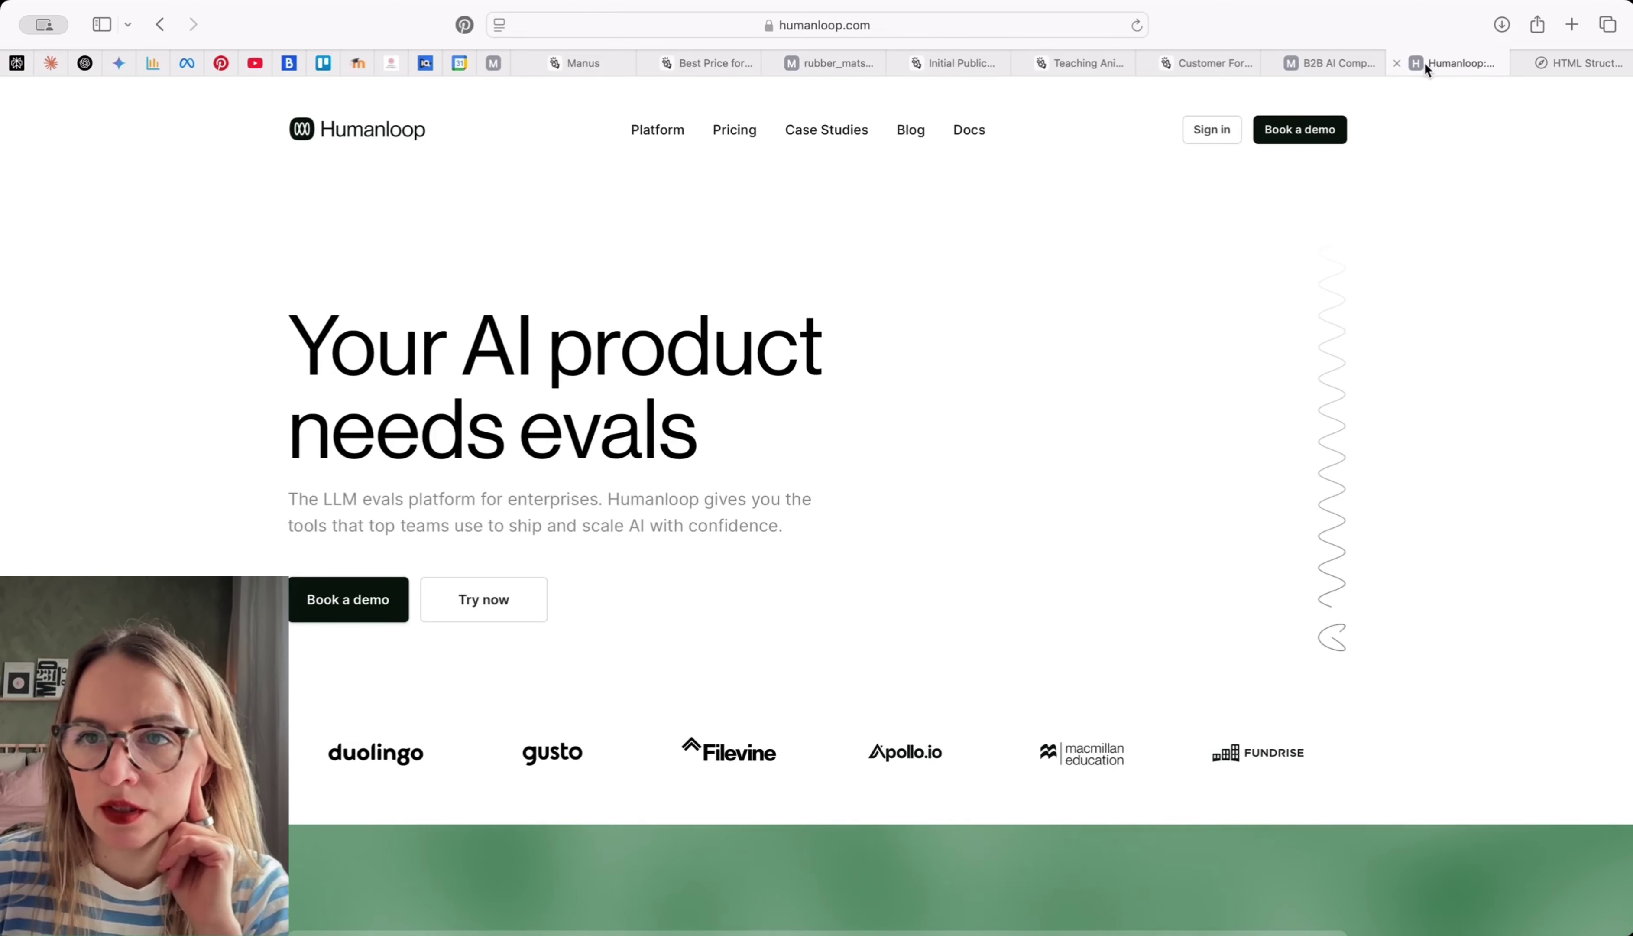
left_click(1397, 64)
scroll(1212, 295, "up", 20)
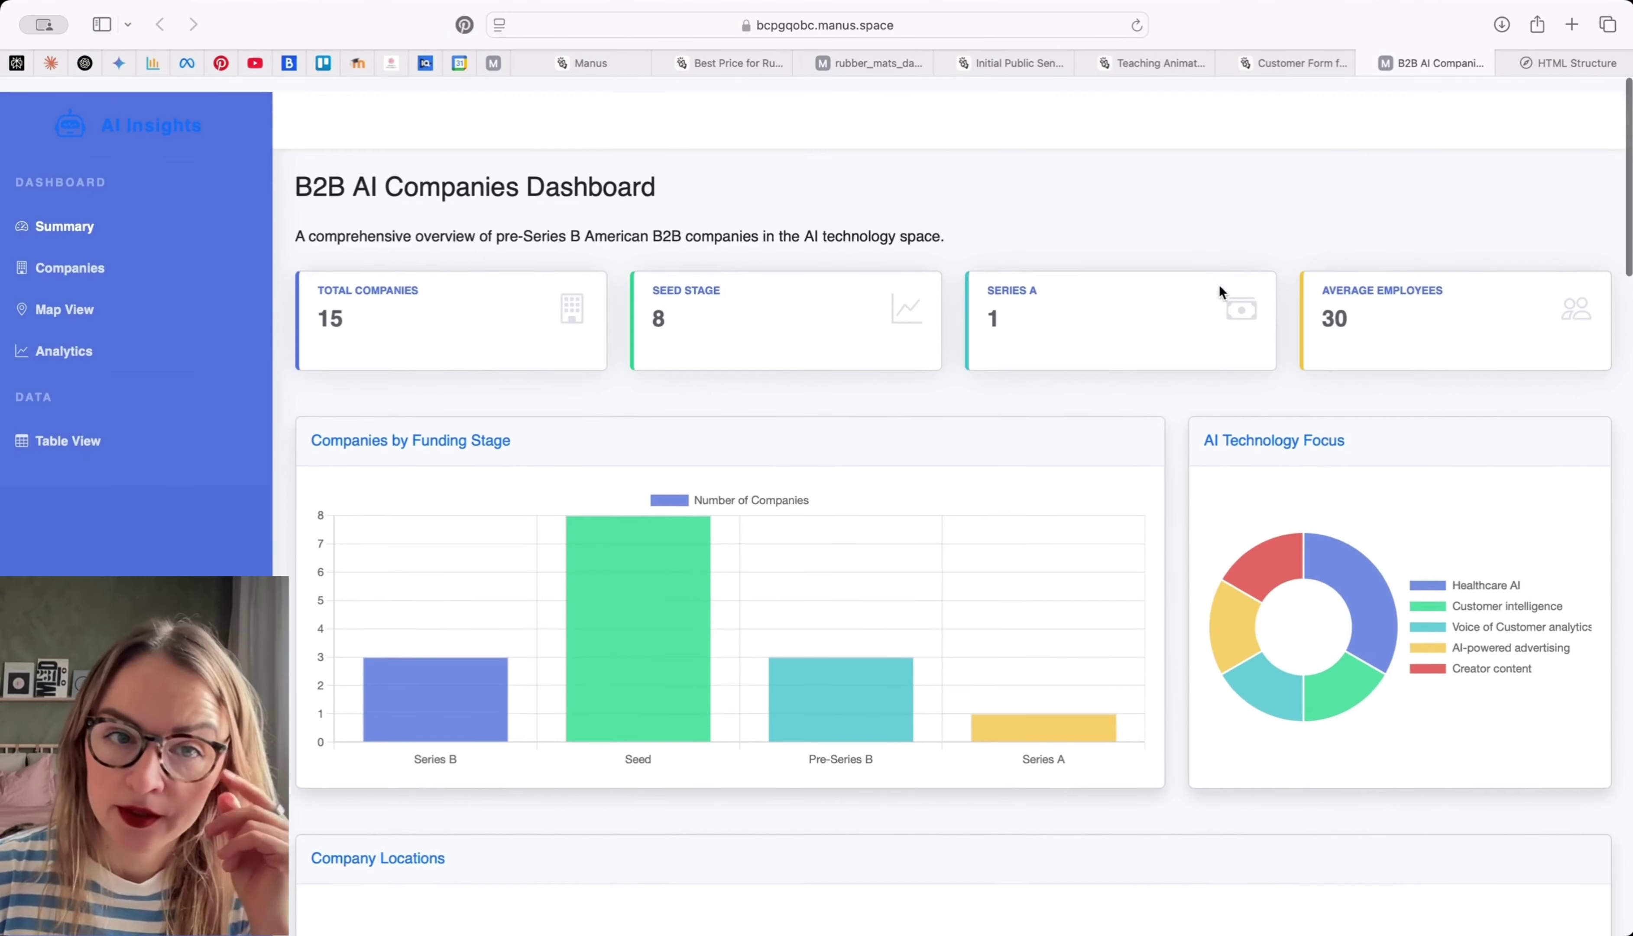
Visit Frame AI's website from its featured company card and close it again
scroll(1134, 243, "down", 17)
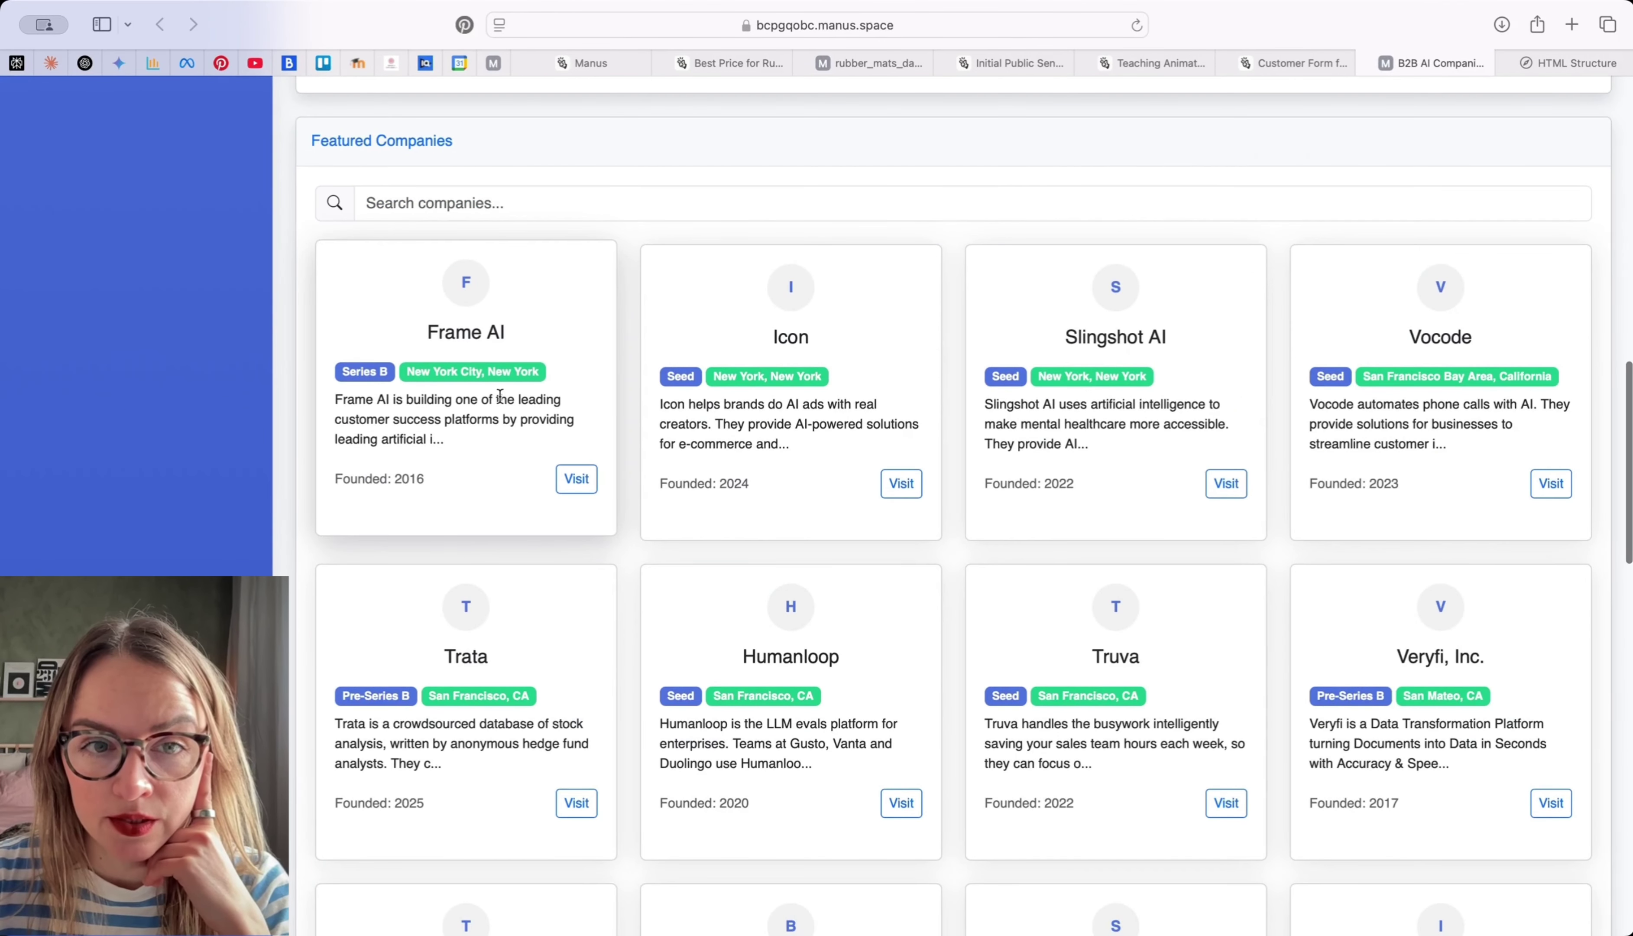
left_click(575, 480)
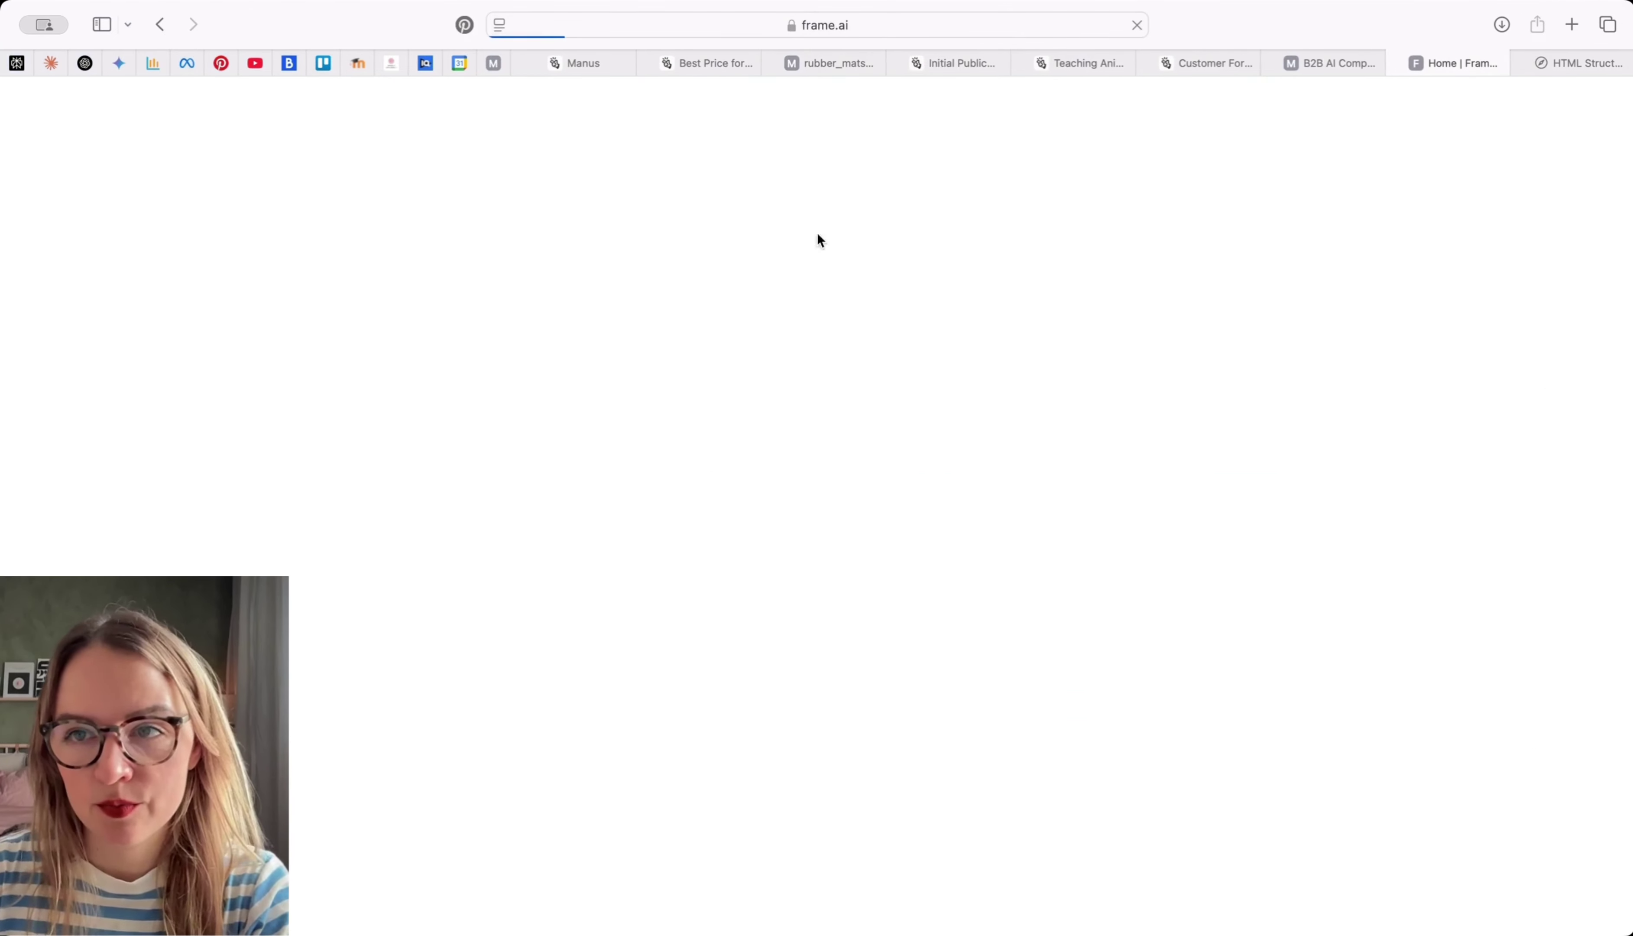
left_click(1394, 65)
Return to the Manus use case gallery, show the WTF category and open the Podcast Editing example
left_click(587, 63)
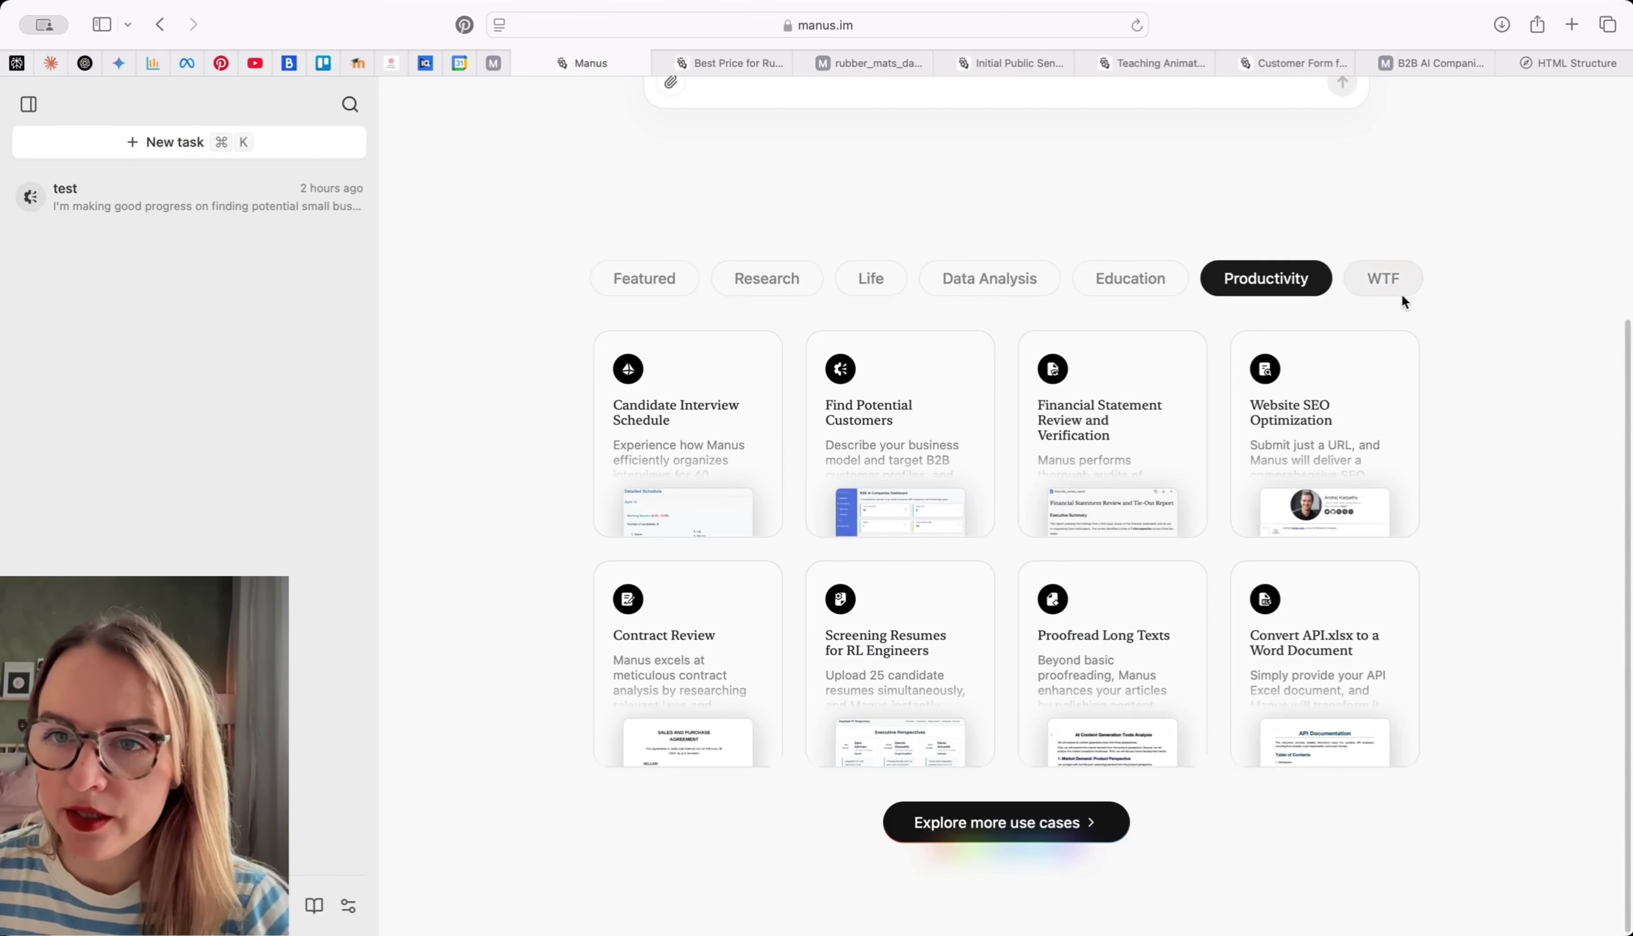
left_click(1400, 289)
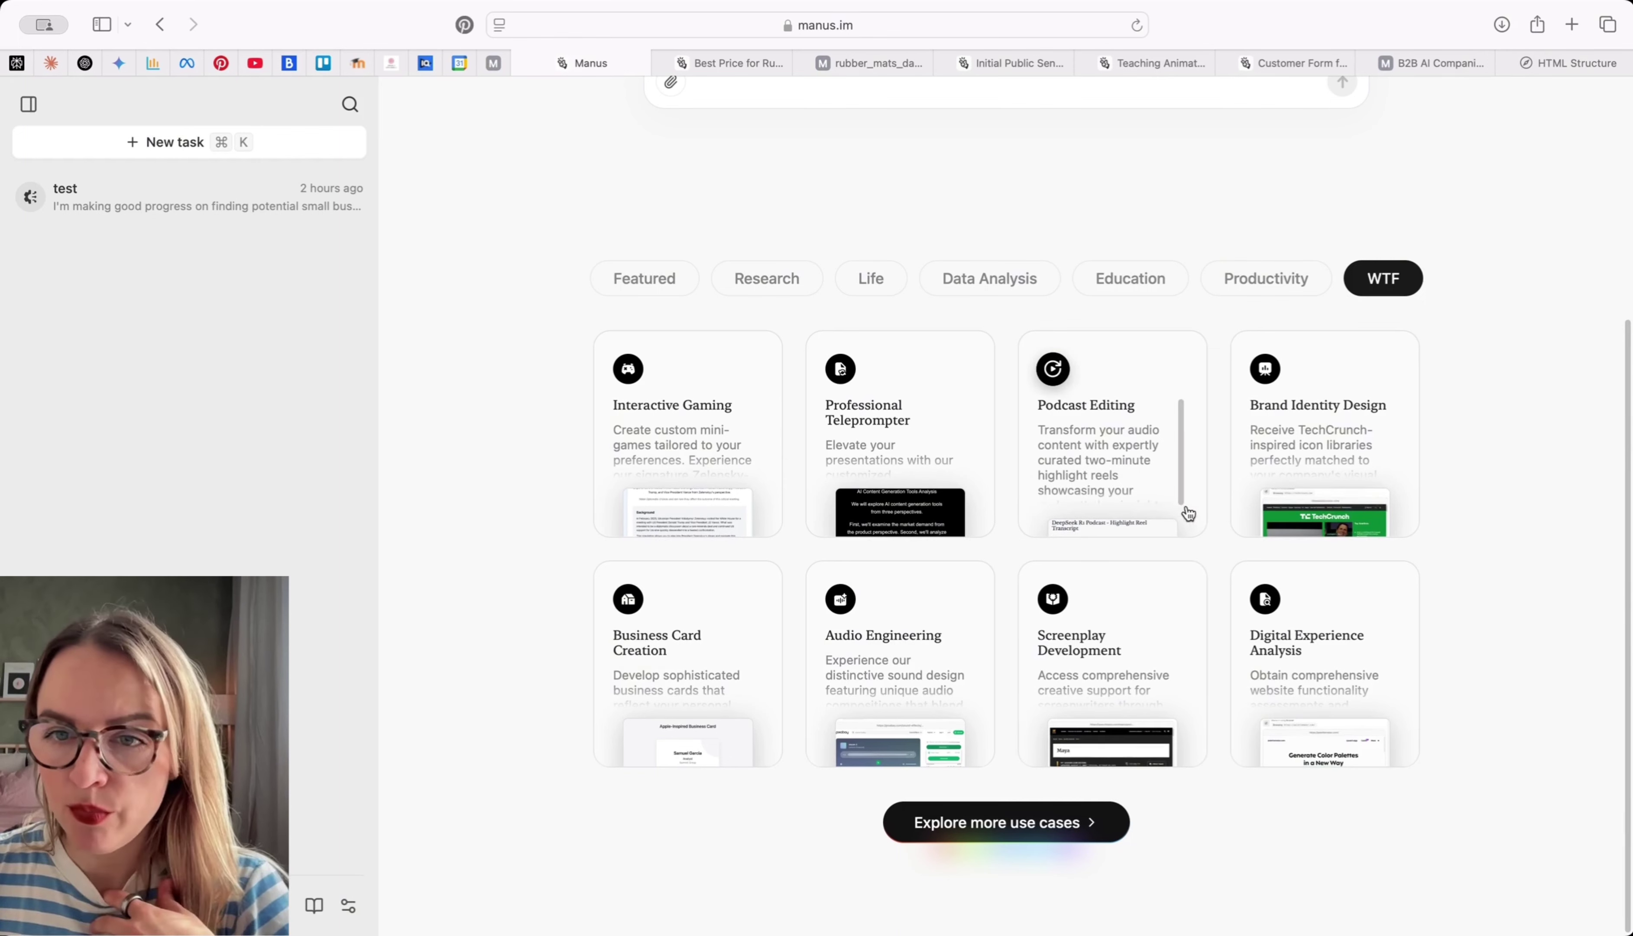
left_click(1187, 514)
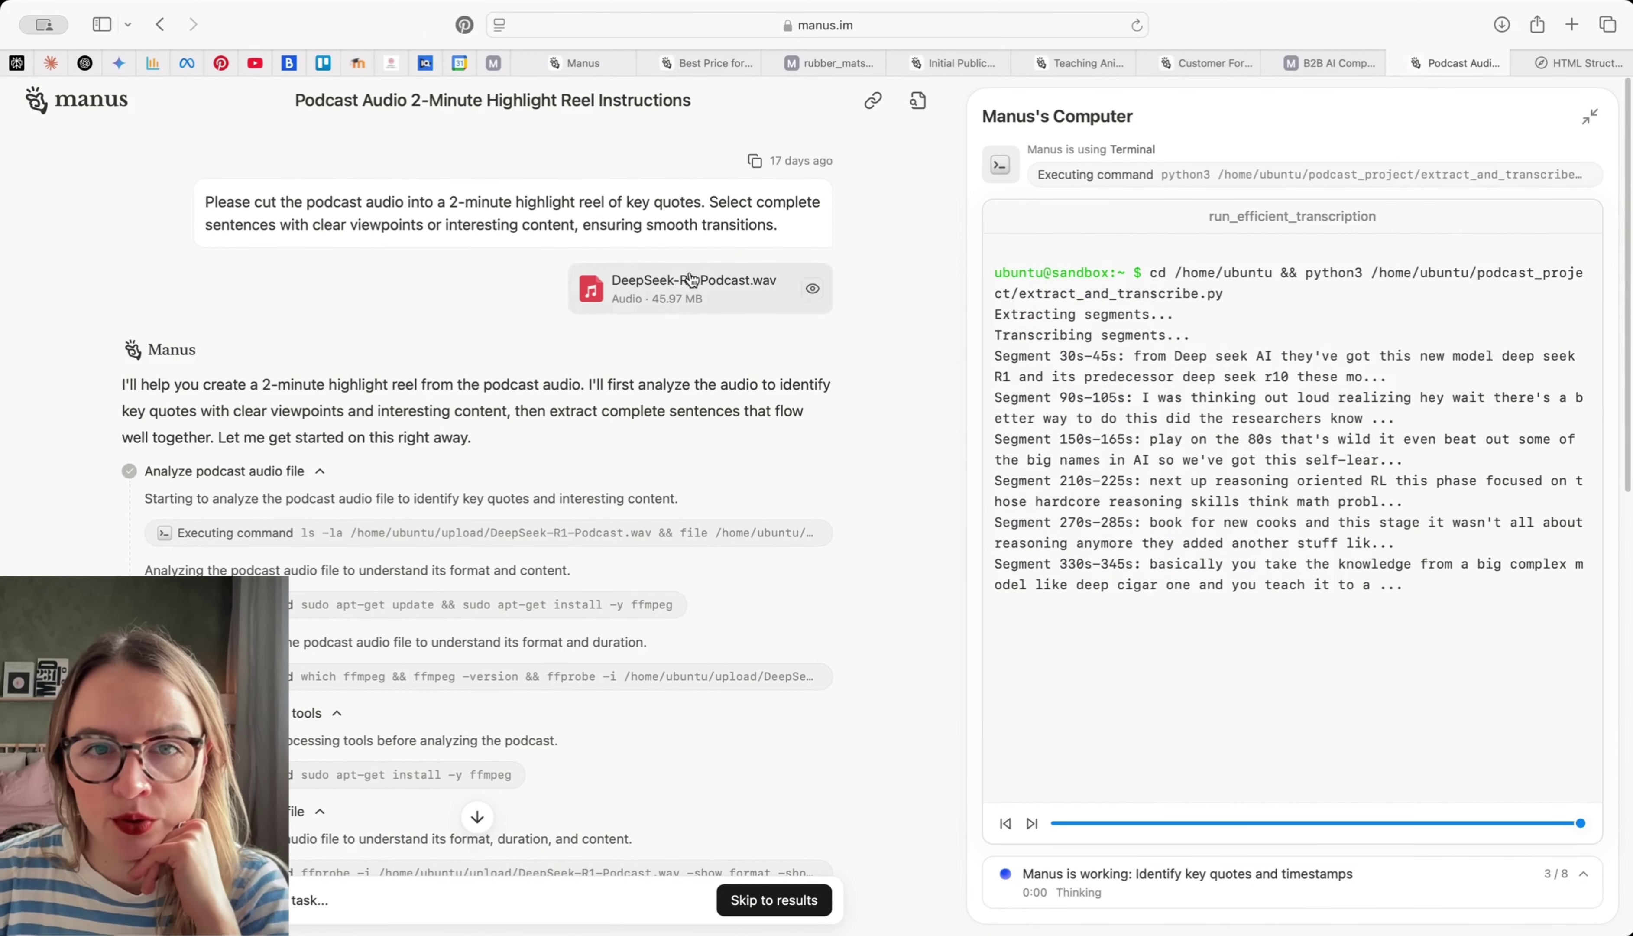
Review the podcast highlight reel task from its prompt through the processing steps to the final summary and attached files
scroll(511, 468, "down", 5)
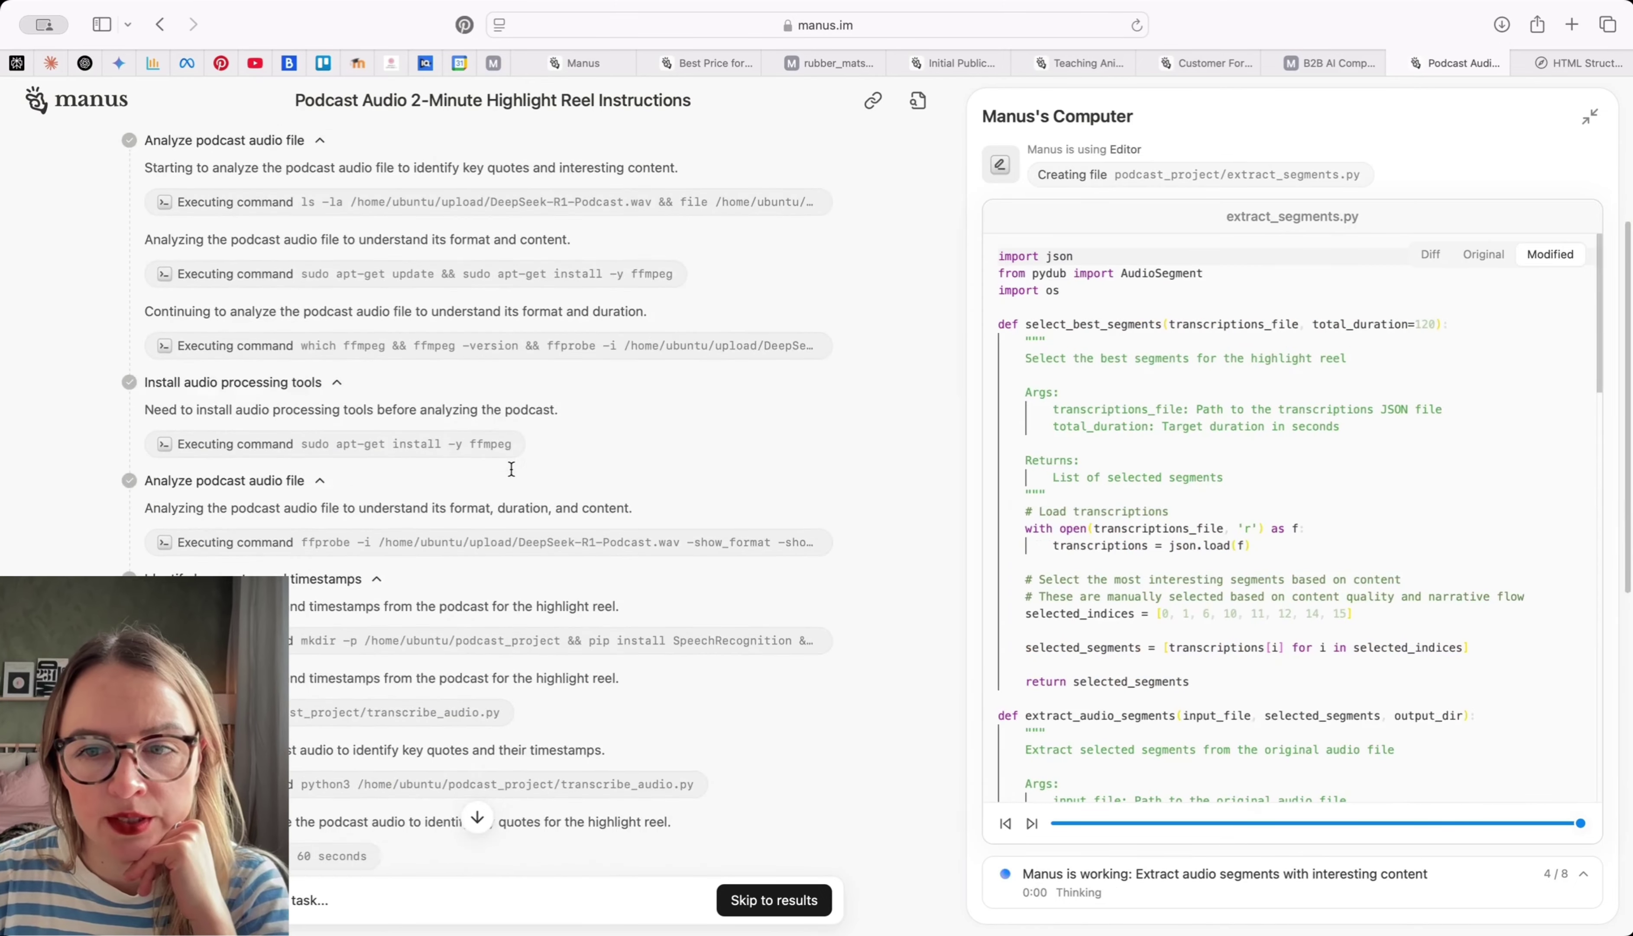
scroll(511, 469, "down", 15)
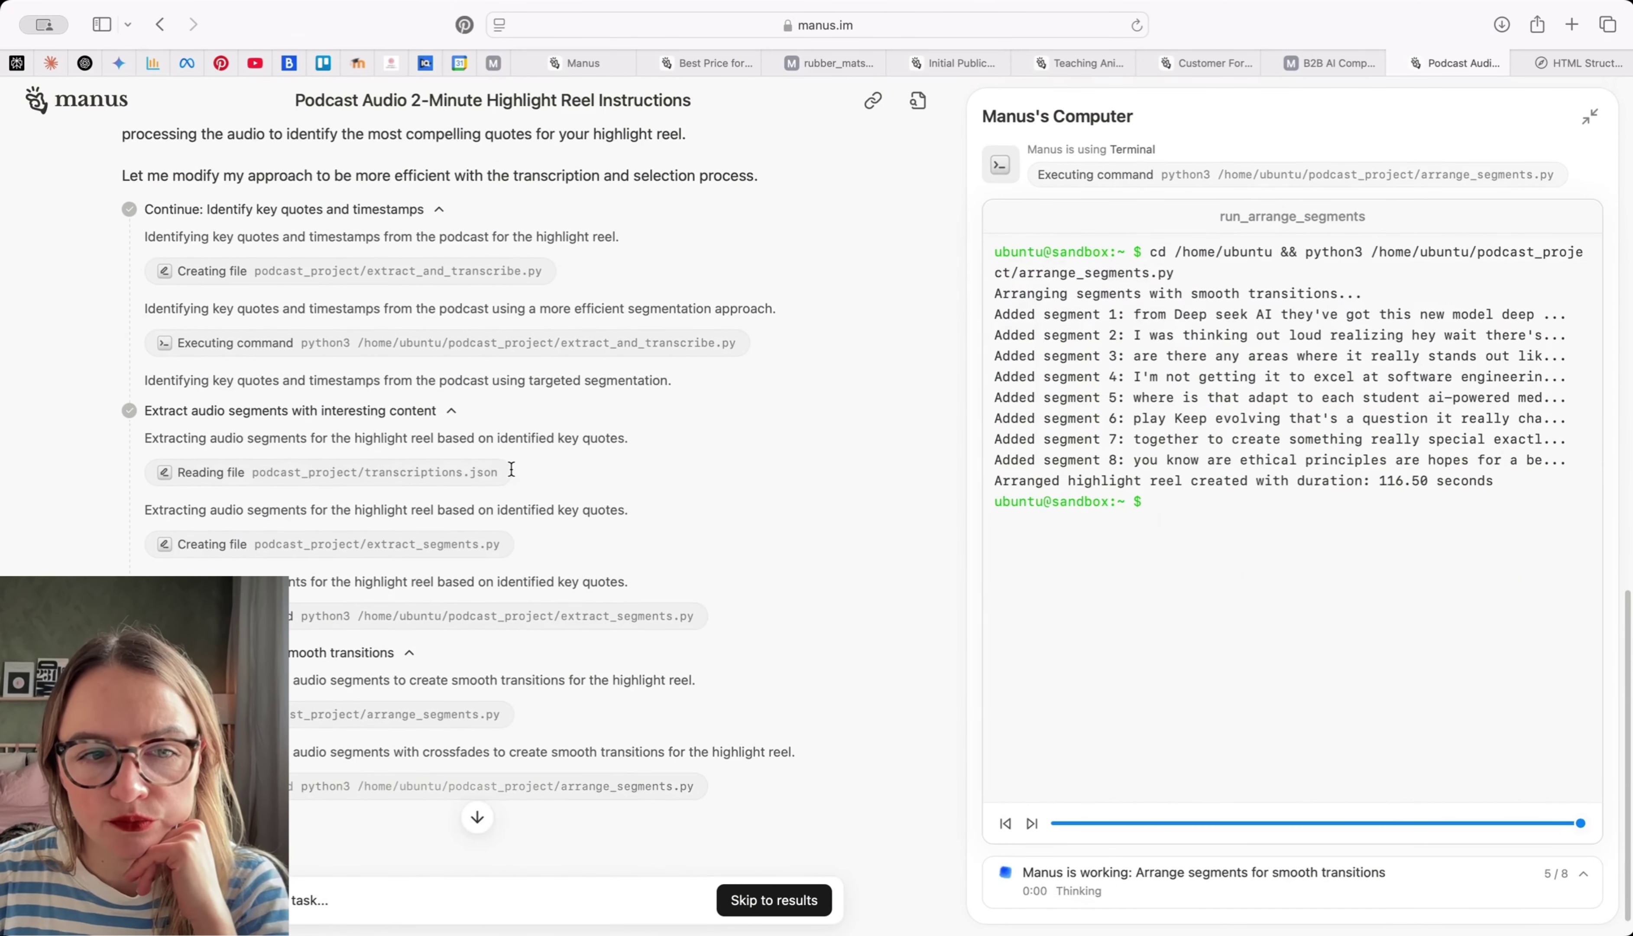
scroll(591, 486, "down", 4)
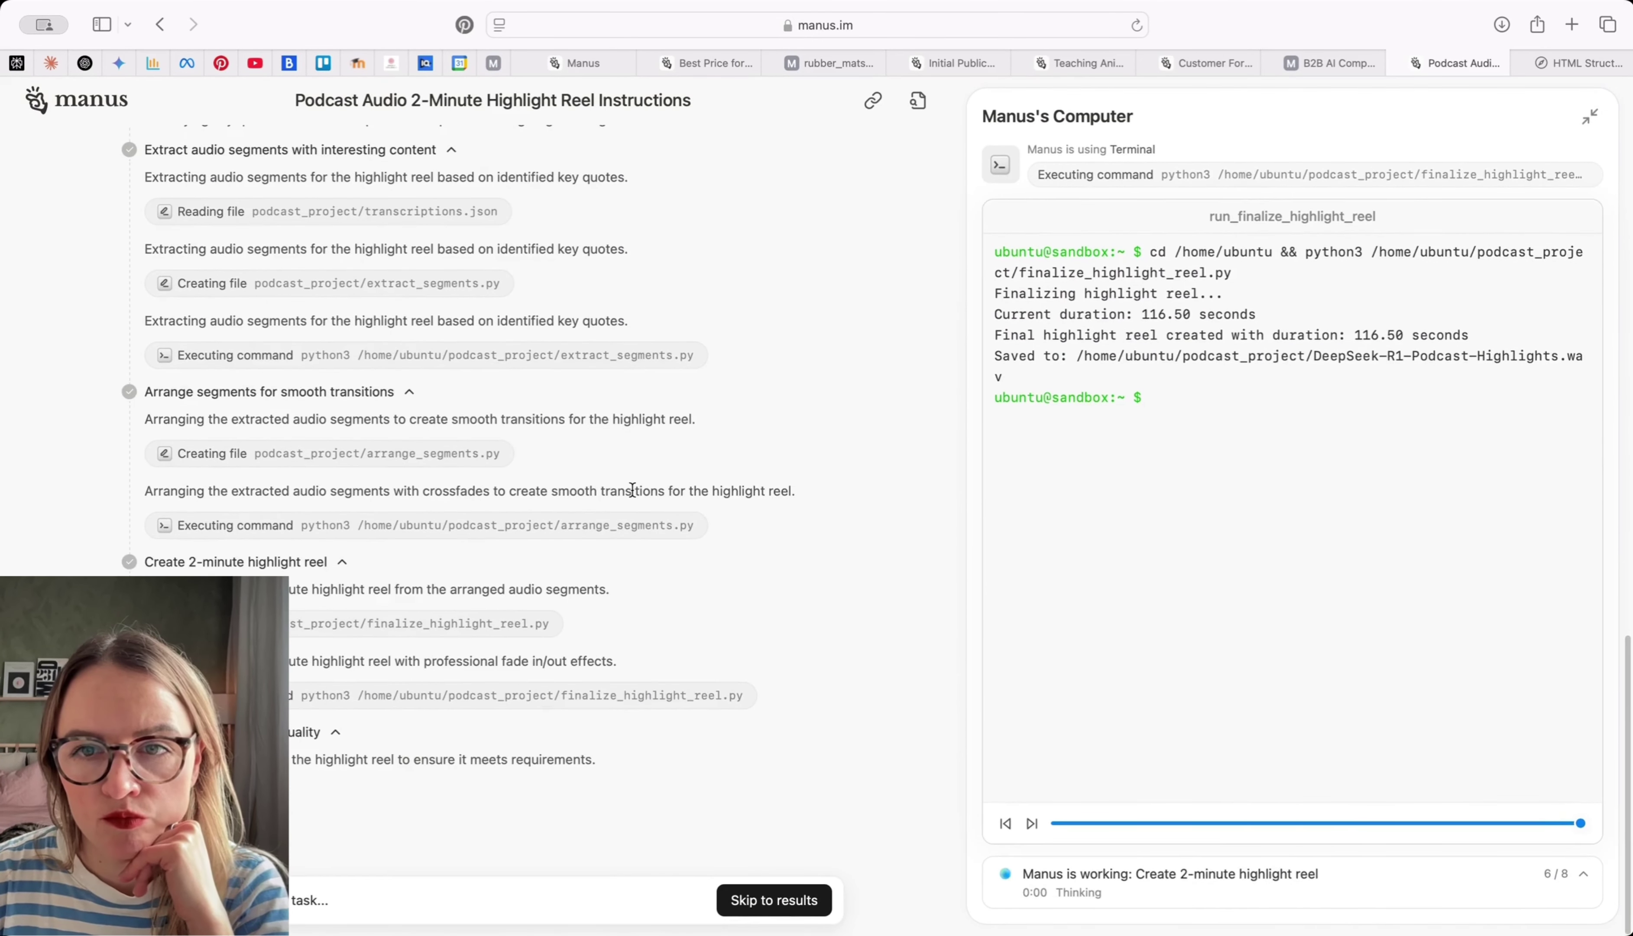
scroll(606, 496, "down", 1)
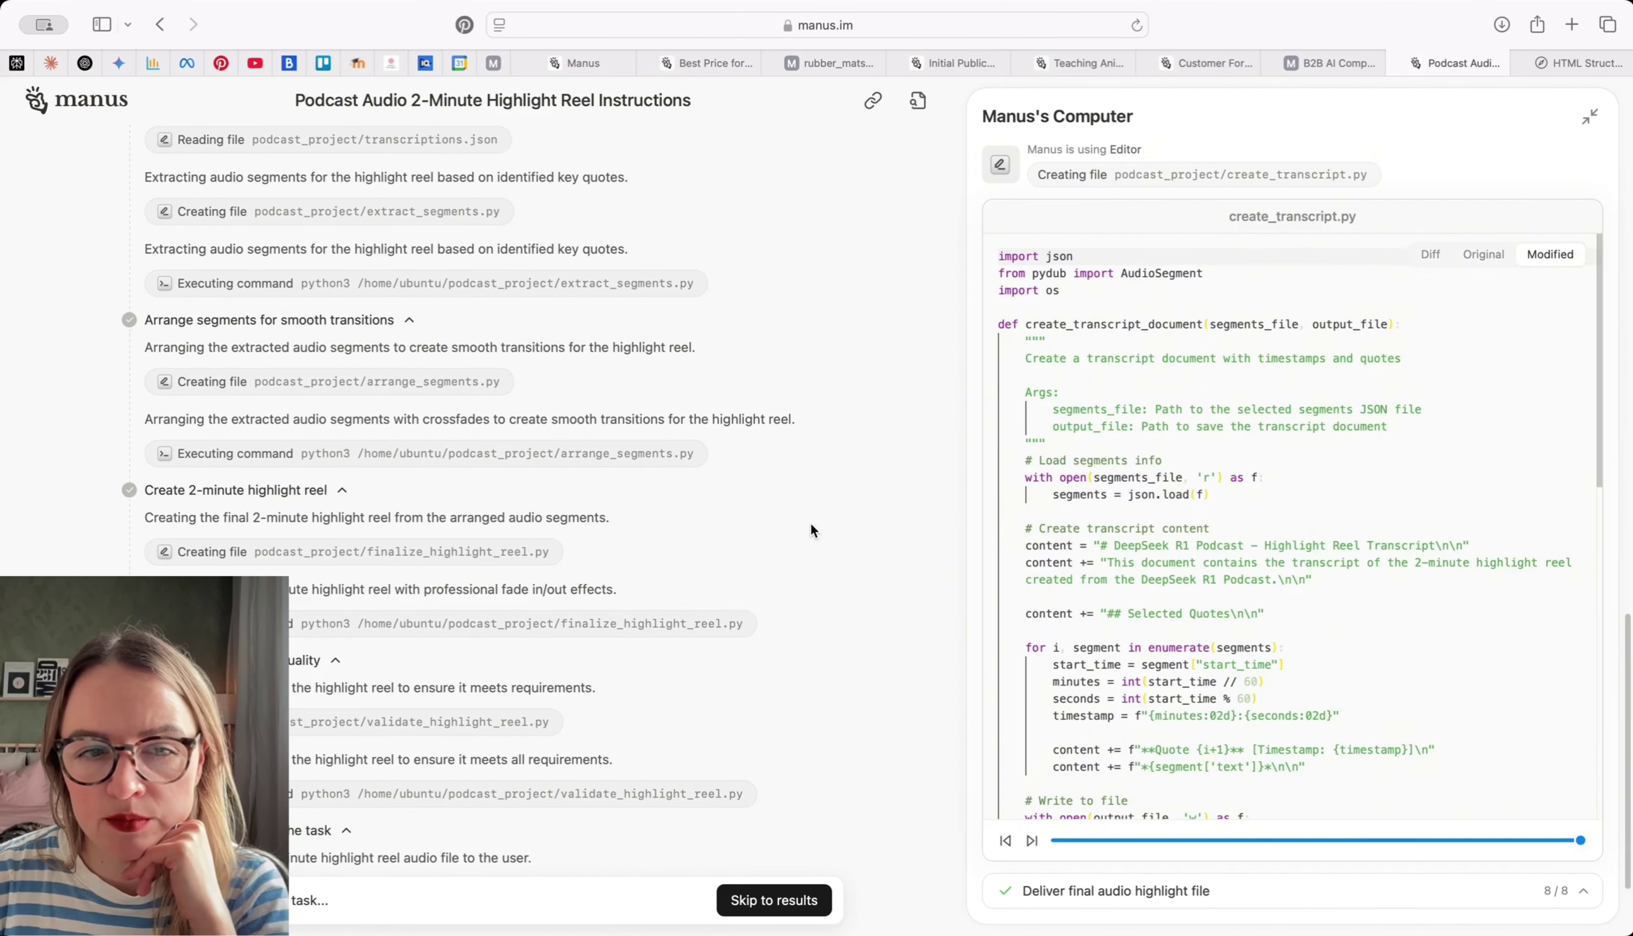
scroll(714, 492, "up", 20)
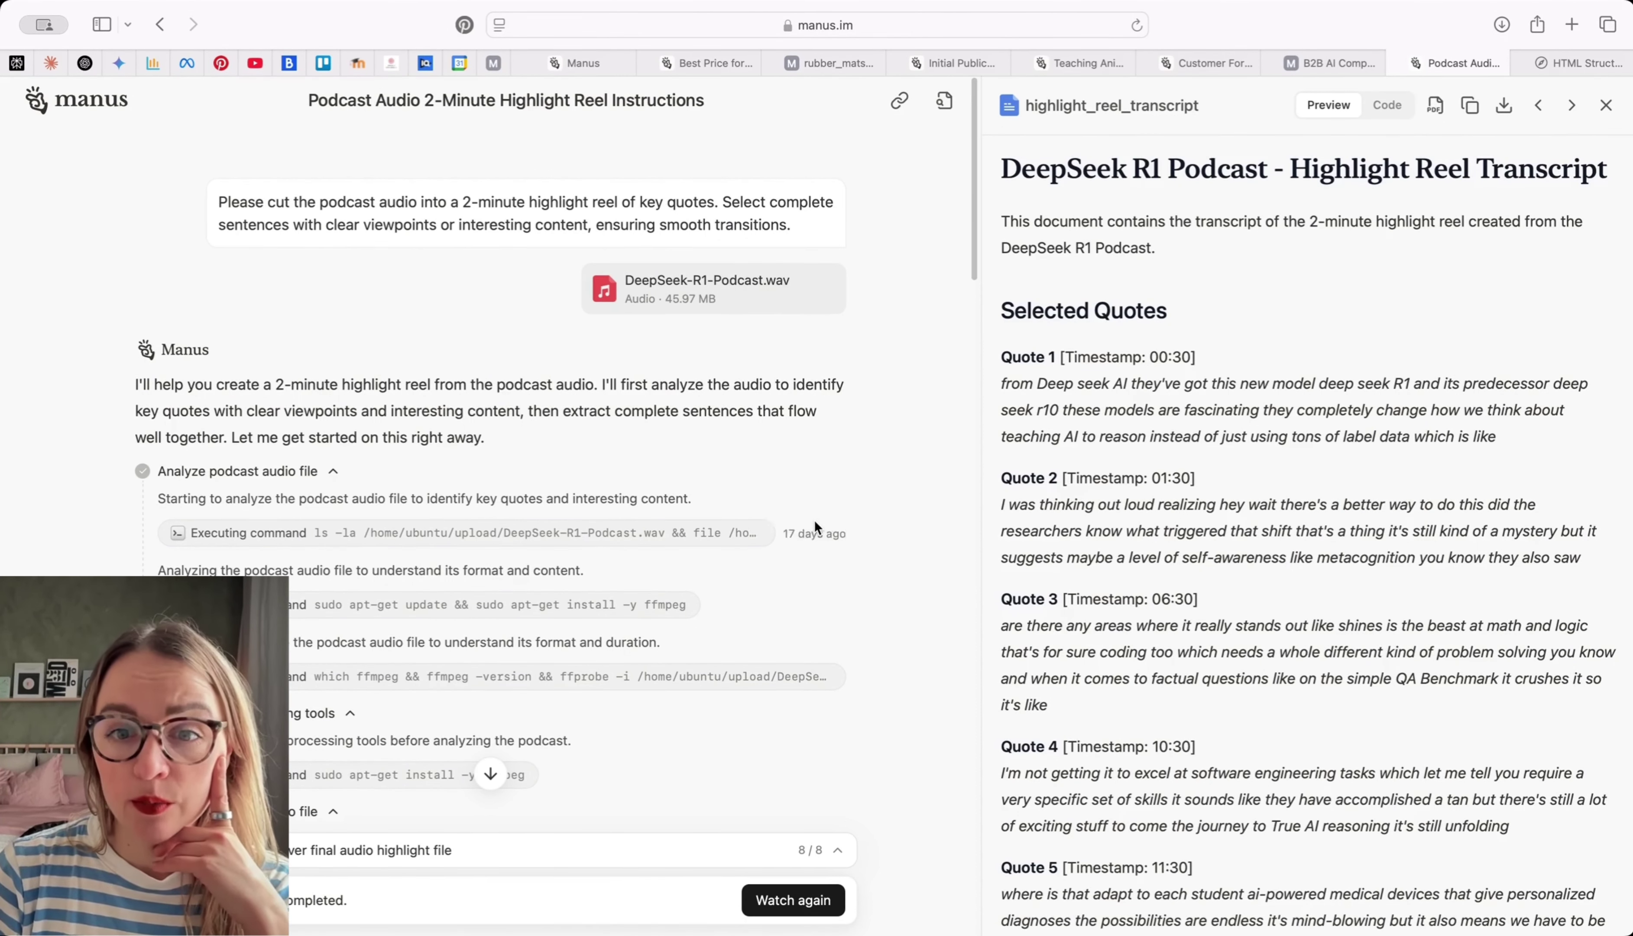
scroll(815, 524, "down", 20)
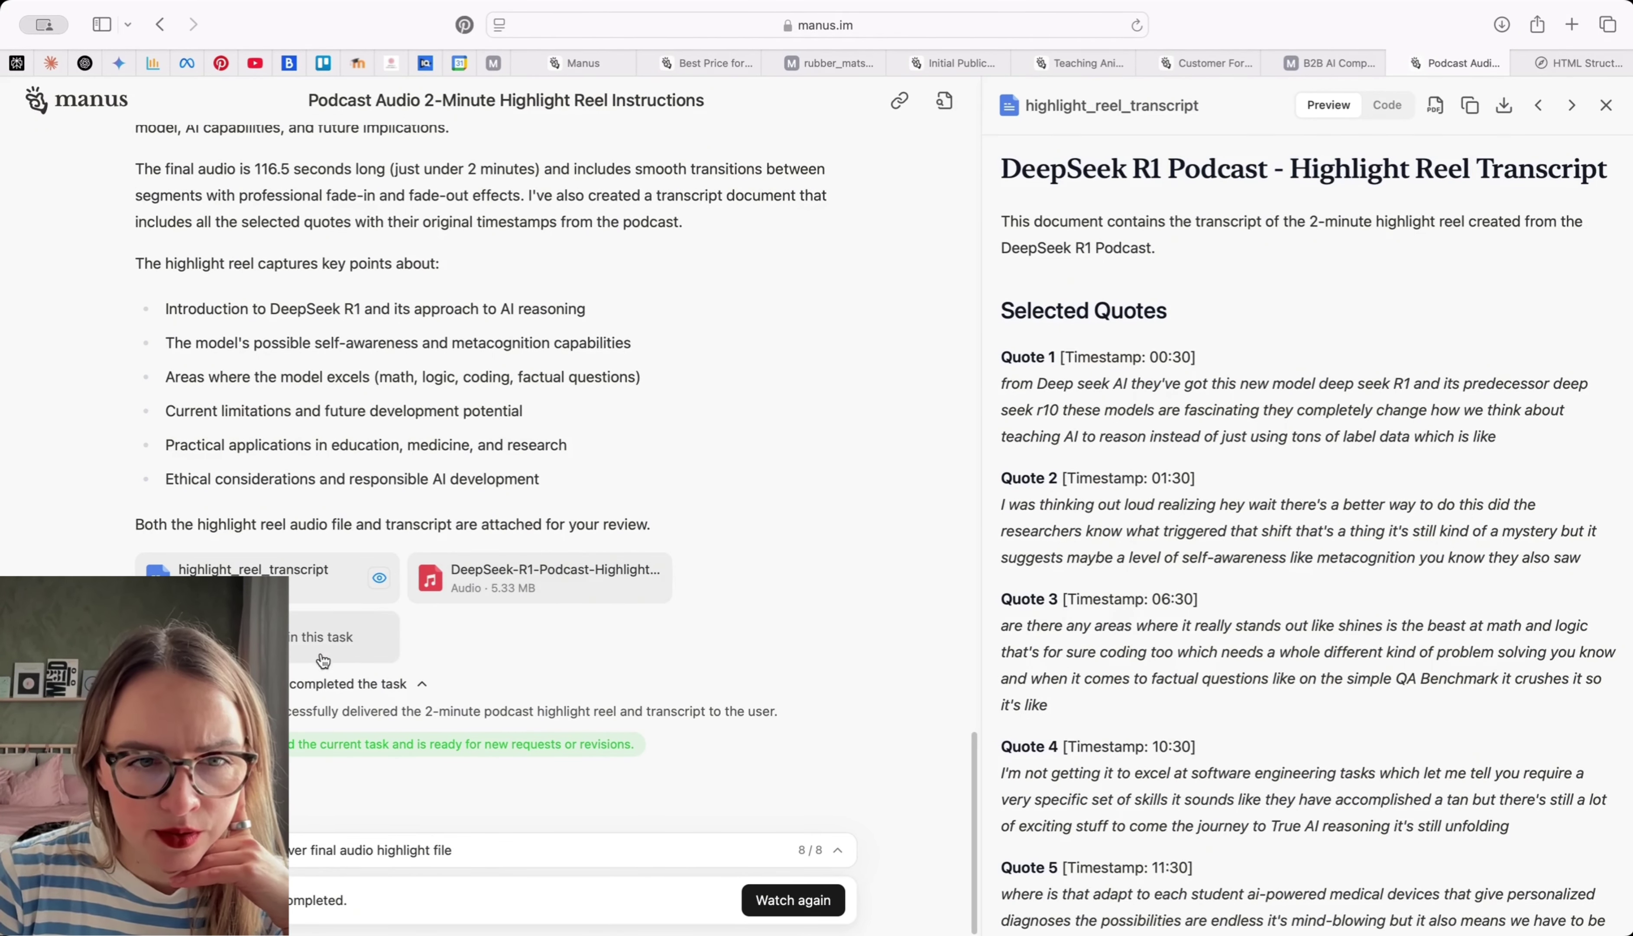
View all files of the podcast task, filter them by Documents and by All, and close the file list
left_click(350, 641)
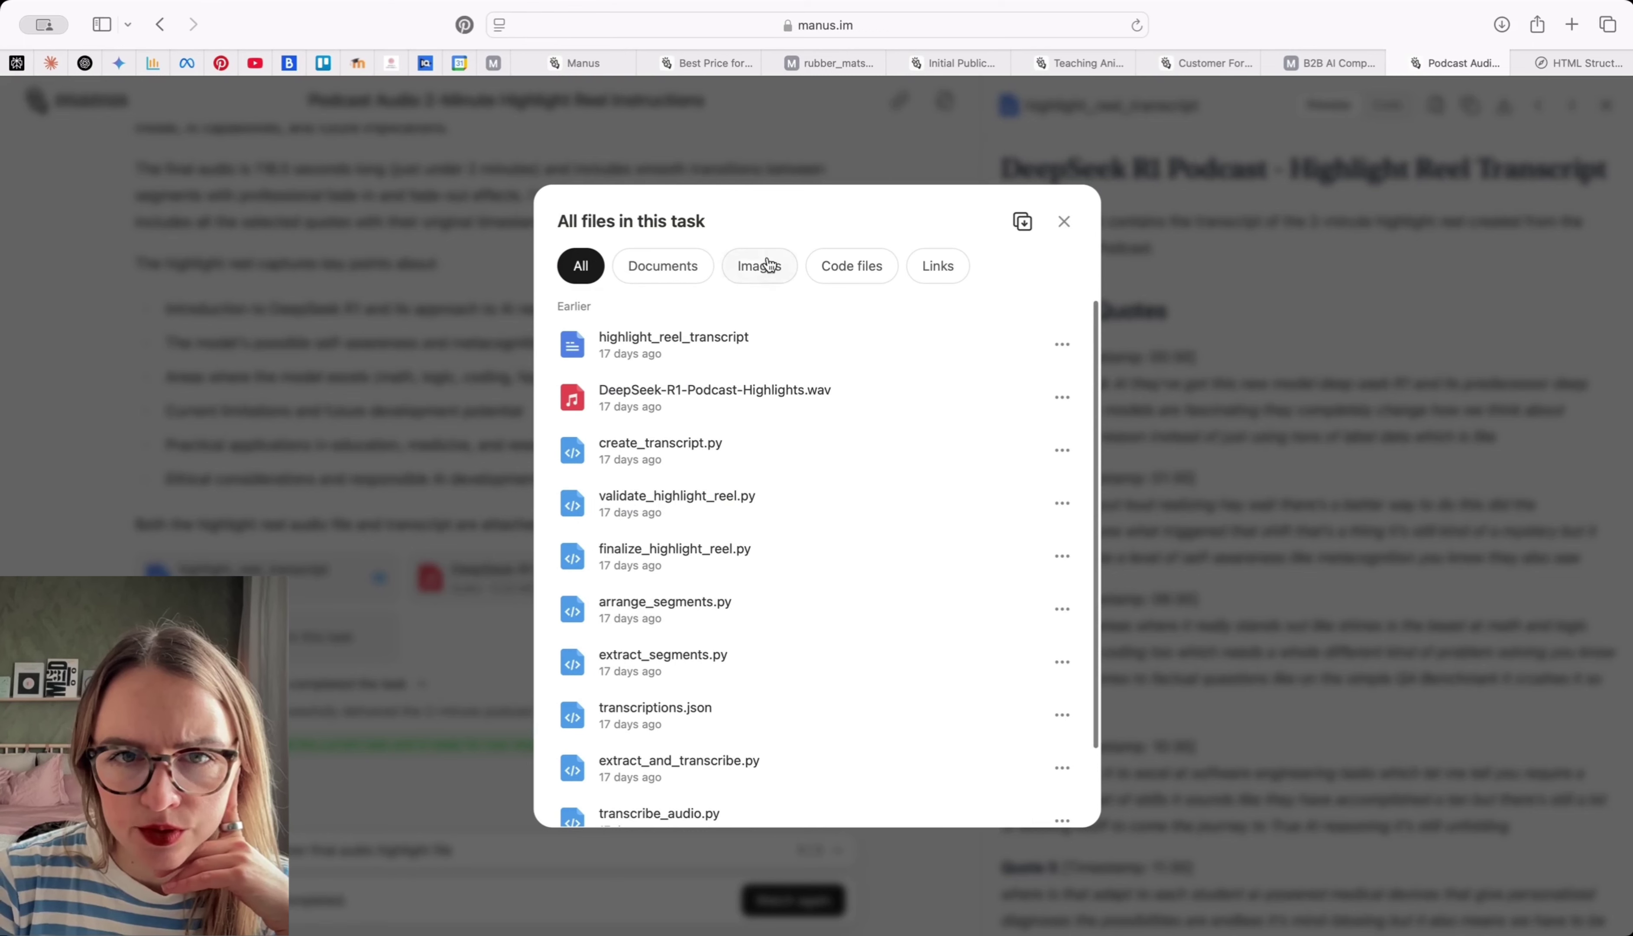
left_click(706, 269)
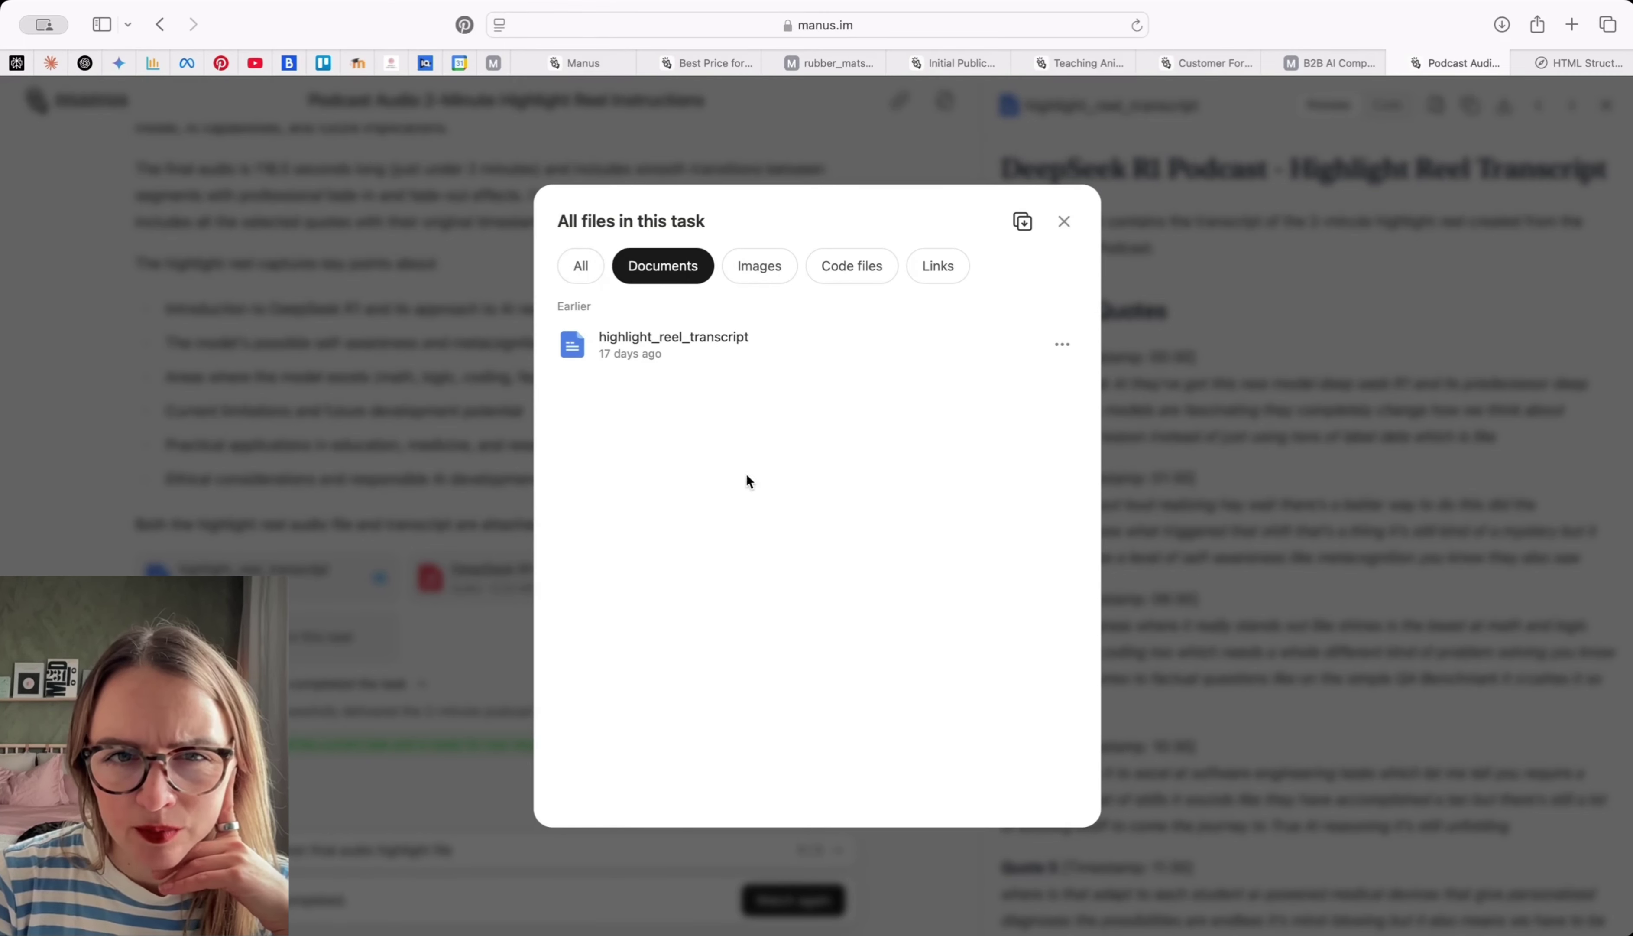
left_click(579, 265)
scroll(809, 492, "down", 3)
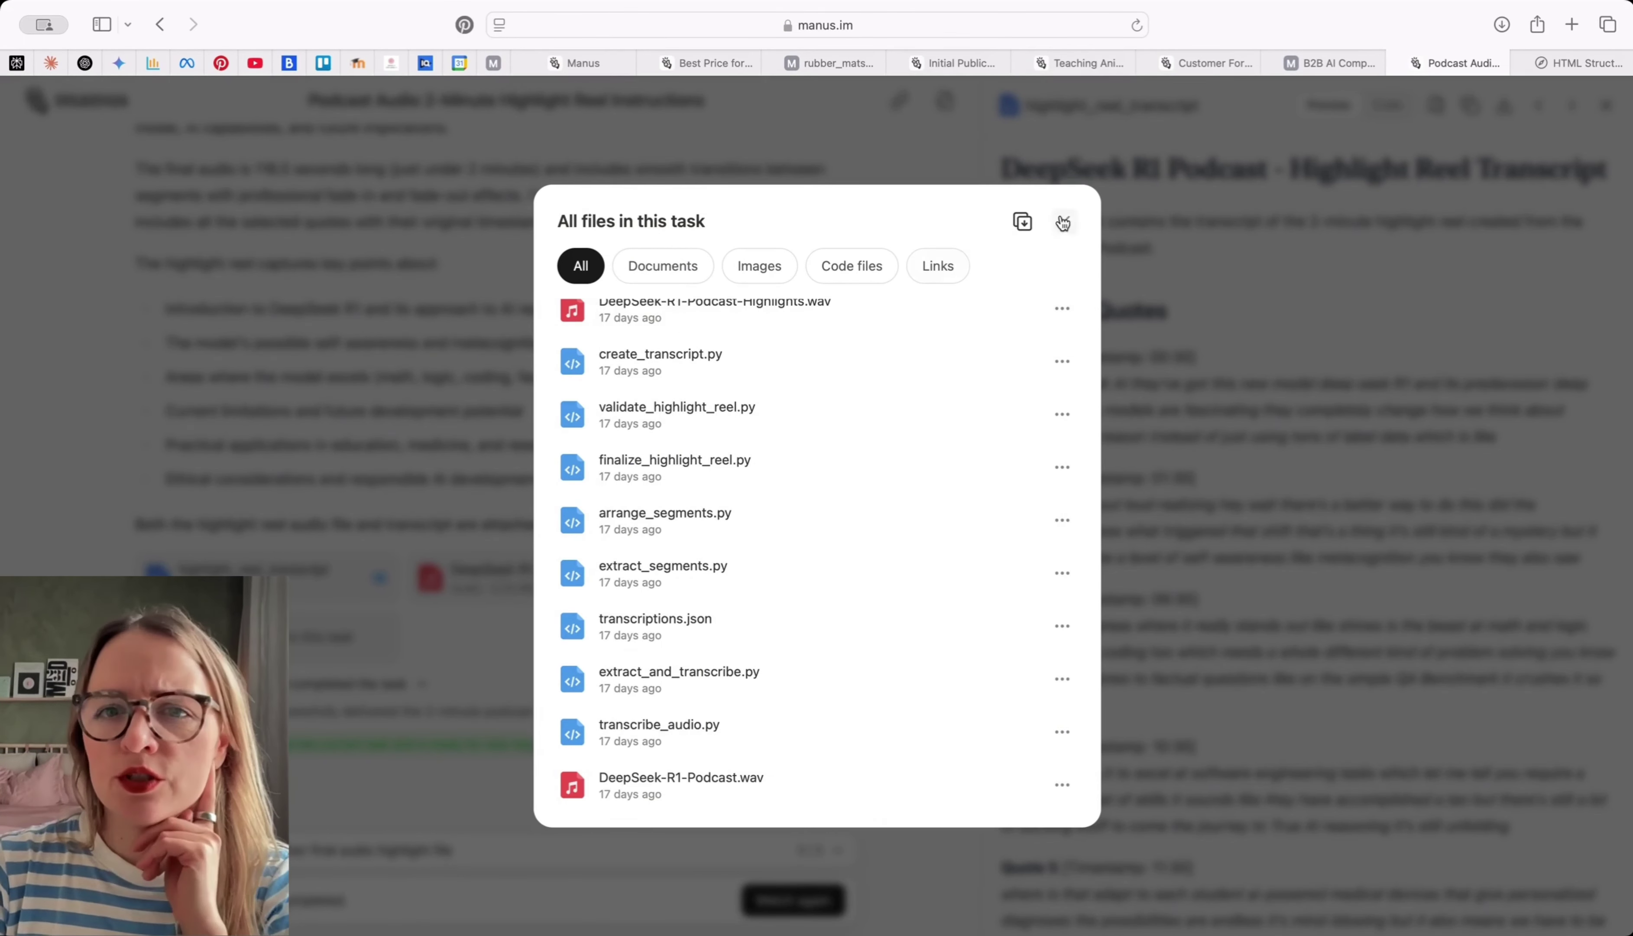
left_click(1063, 221)
Close all the opened example, dashboard and presentation pages, leaving only the Manus home page open
left_click(667, 65)
left_click(653, 65)
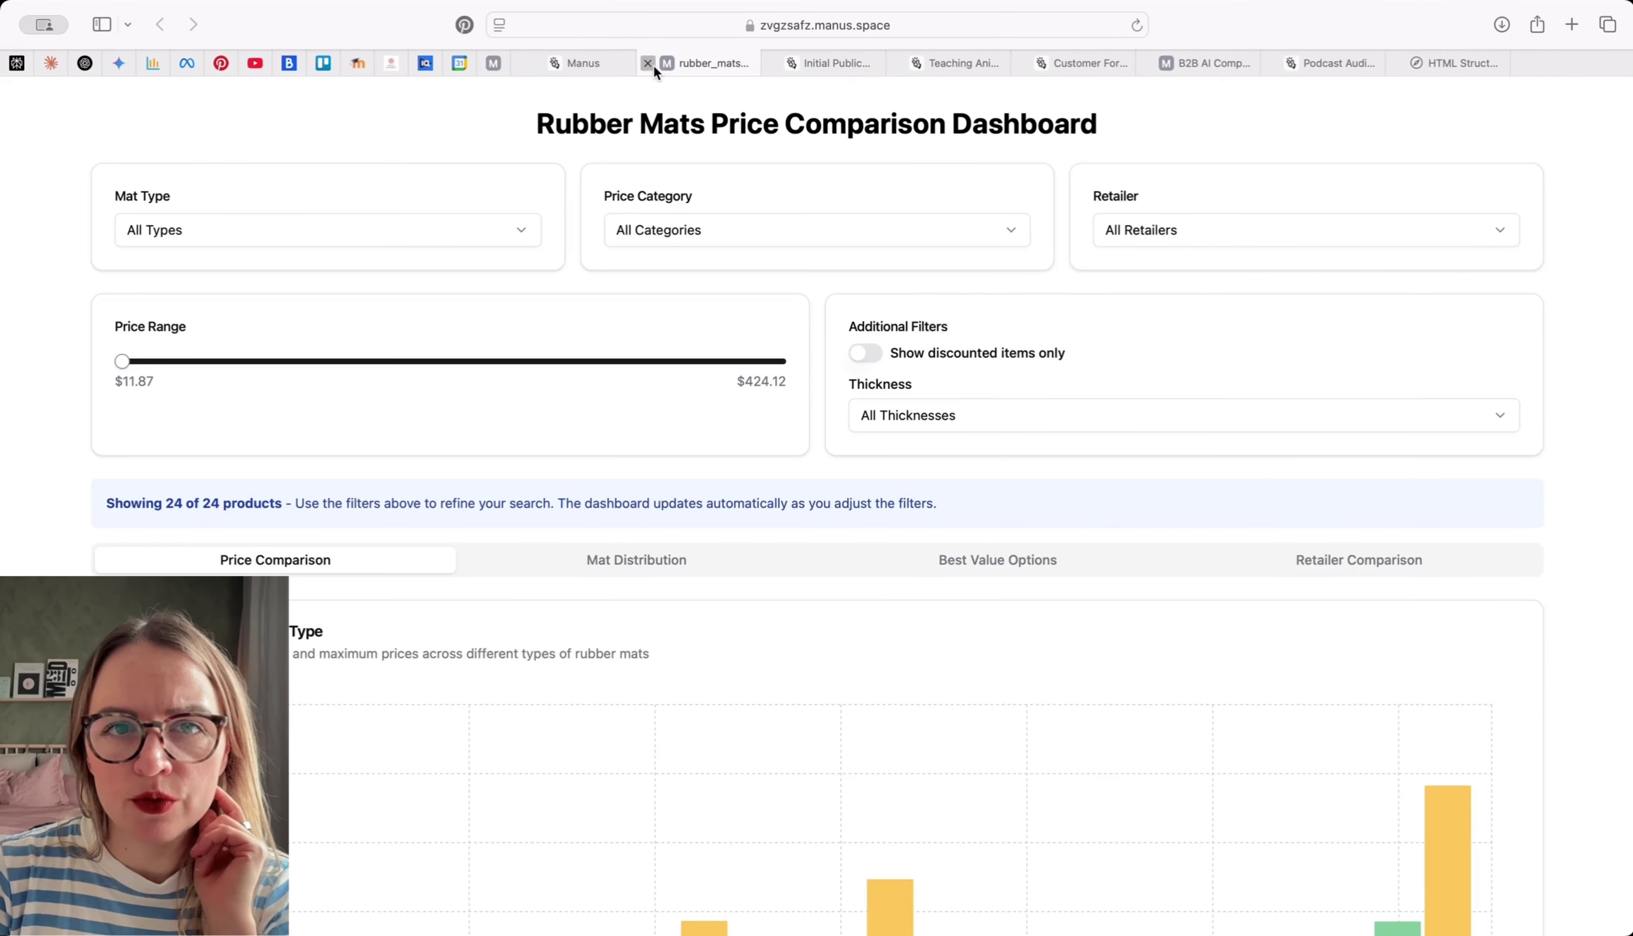
left_click(654, 65)
left_click(653, 65)
left_click(653, 65)
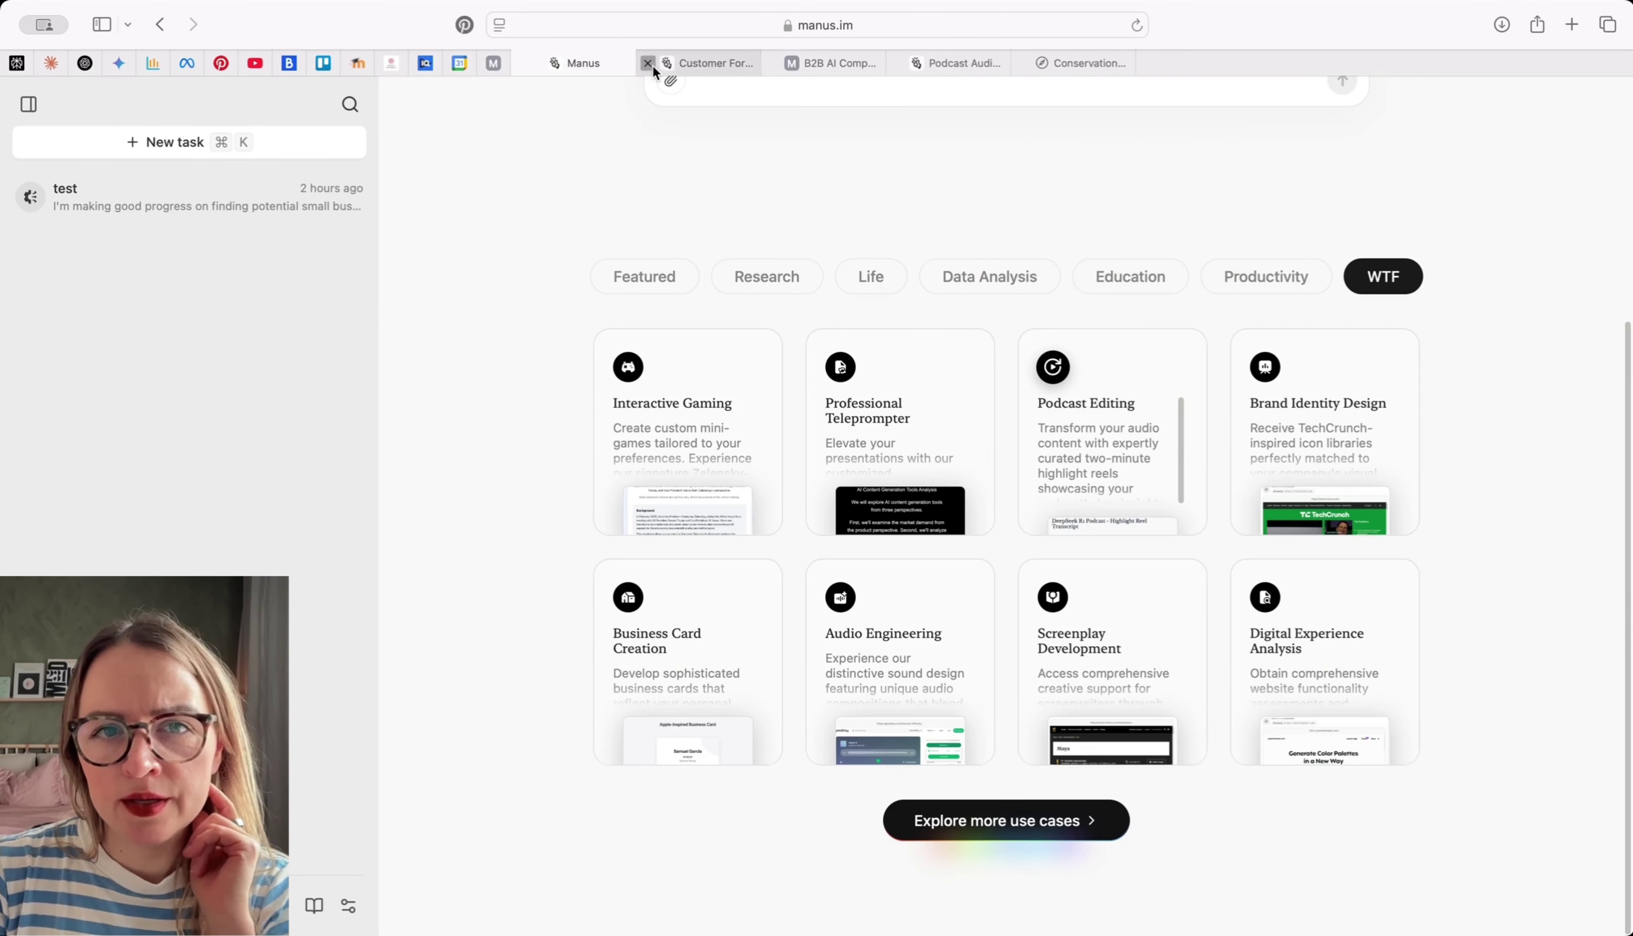
left_click(653, 65)
left_click(652, 65)
left_click(652, 66)
left_click(652, 66)
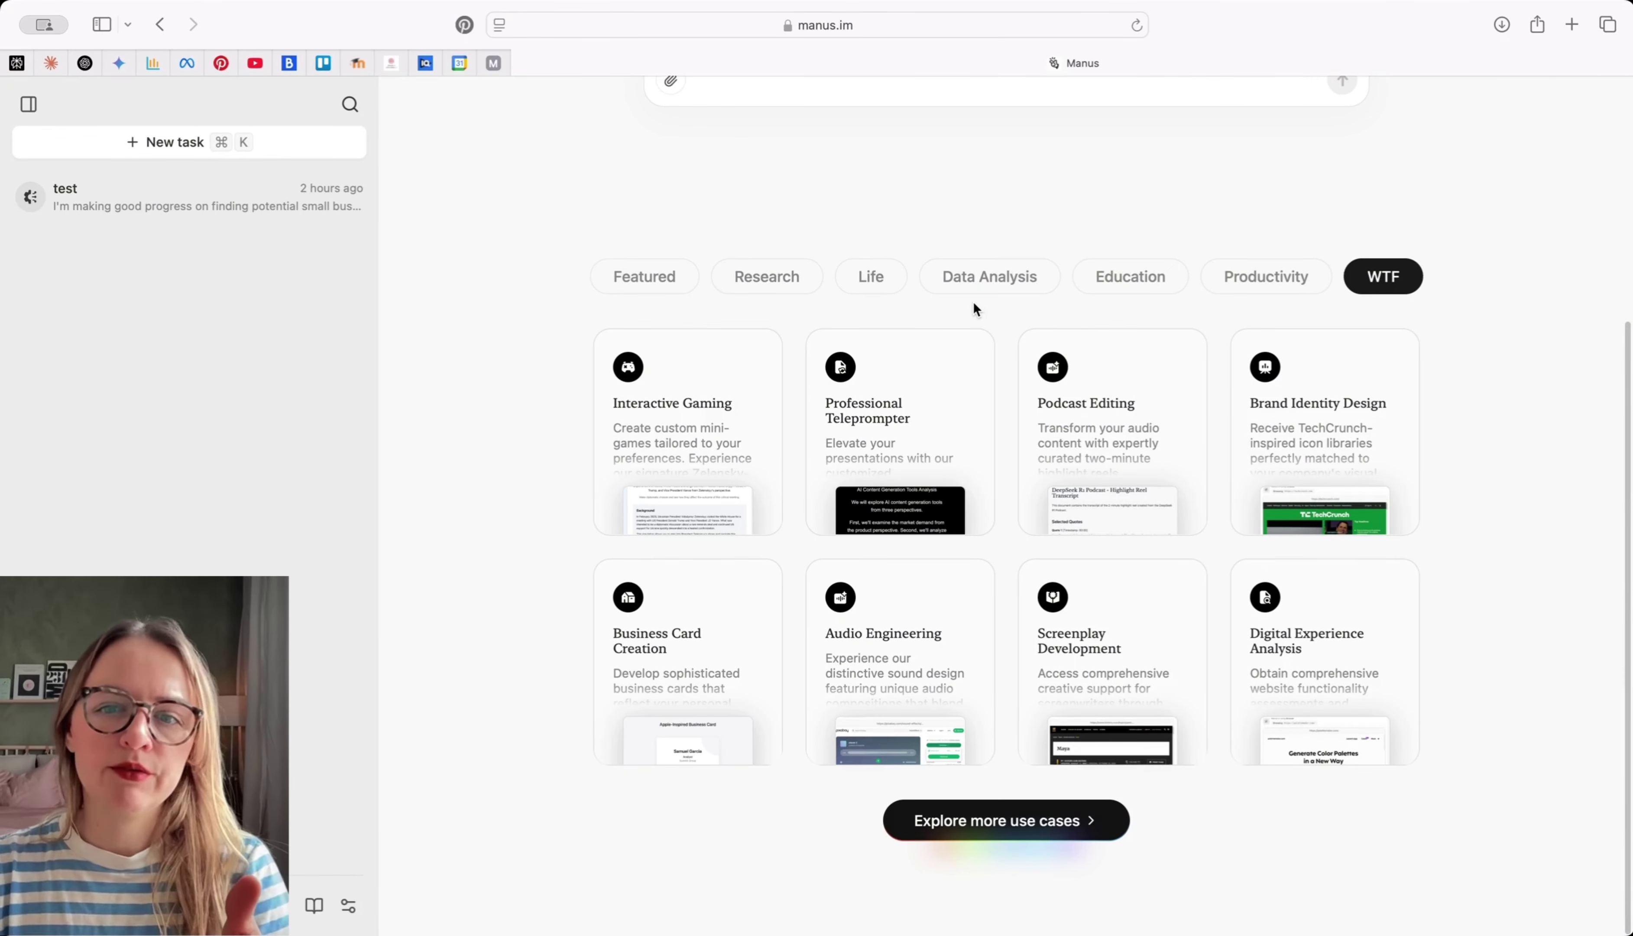
Write a task prompt requesting a dashboard of 20 non-AI-first leads in Sweden or Denmark, max 10 employees, ideally in health, personal development and wellness
scroll(907, 324, "up", 5)
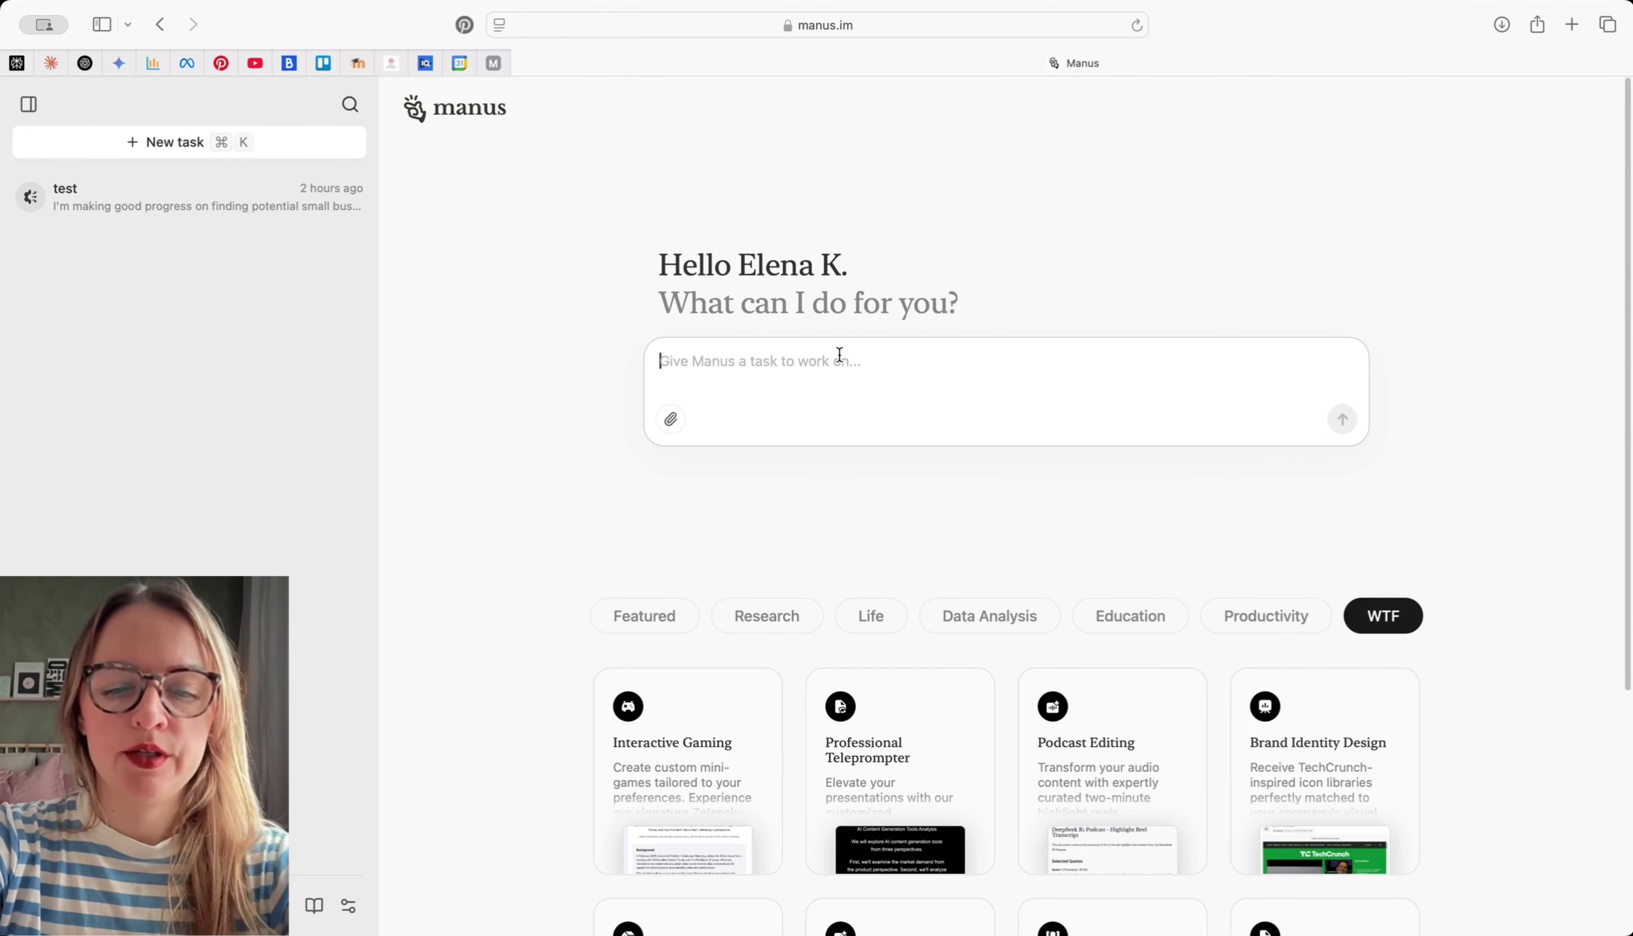
type("I am a AI expert helping small business owners and online enterpreneurs to implement AI and automation in their business and provide learning and education to help them adapt to the new reality of AI era. Create a dashboard with 20 potential leads in Sweden or Denmark, should not be AI-first companies, max 10 employees, ideally in the health and wellness space, but not limited to")
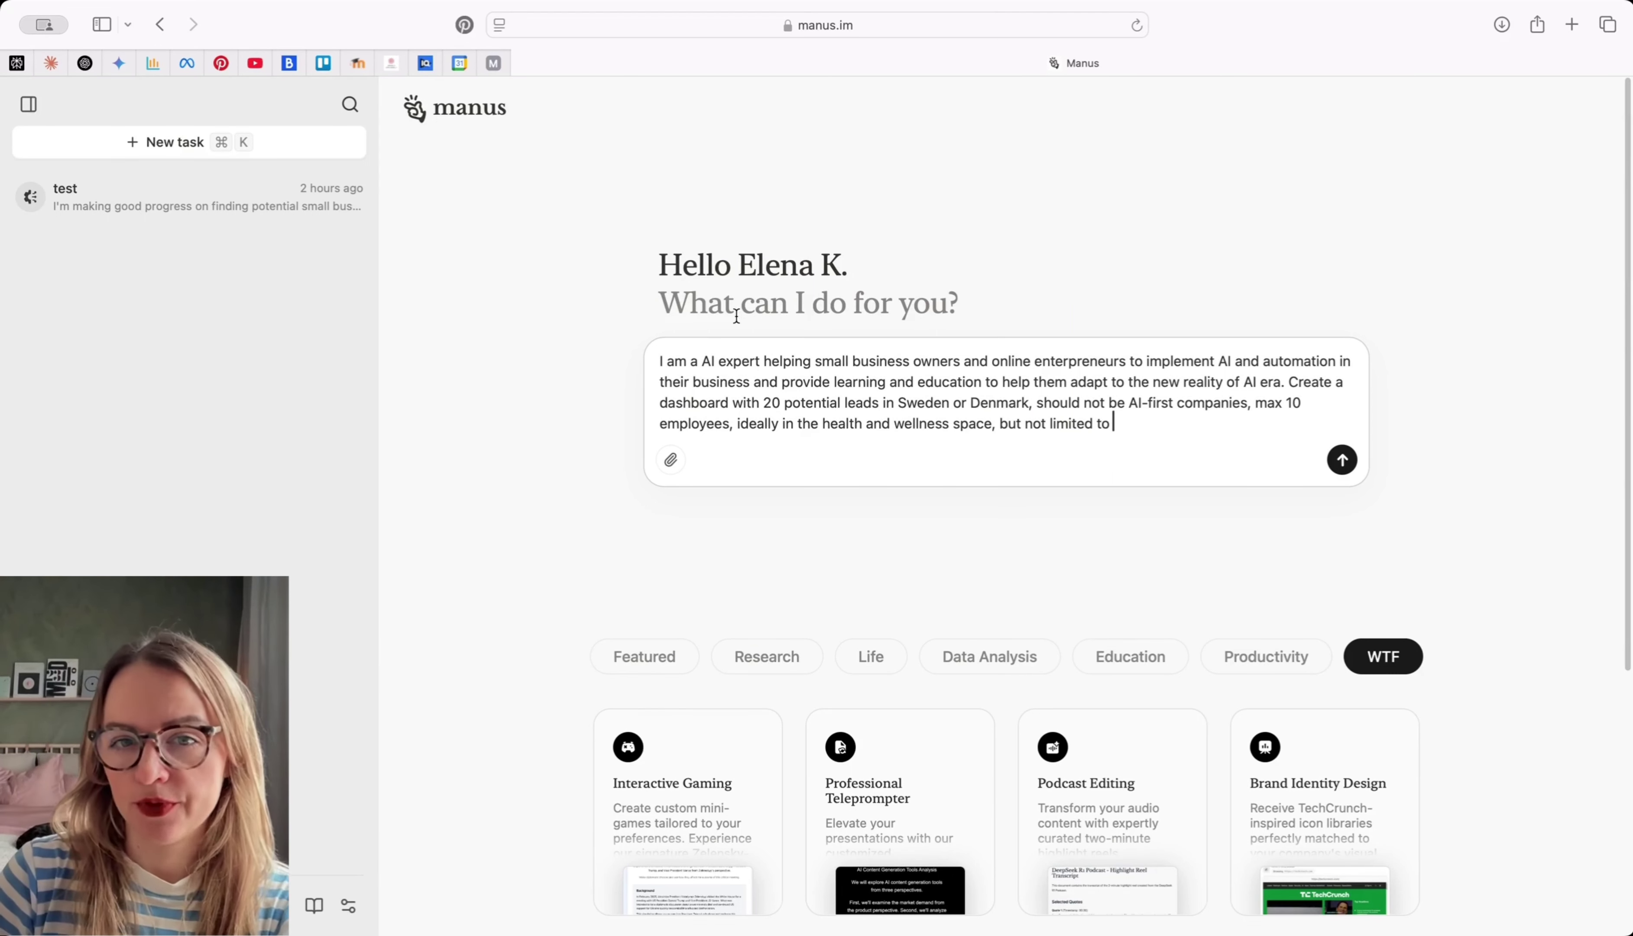
left_click(860, 424)
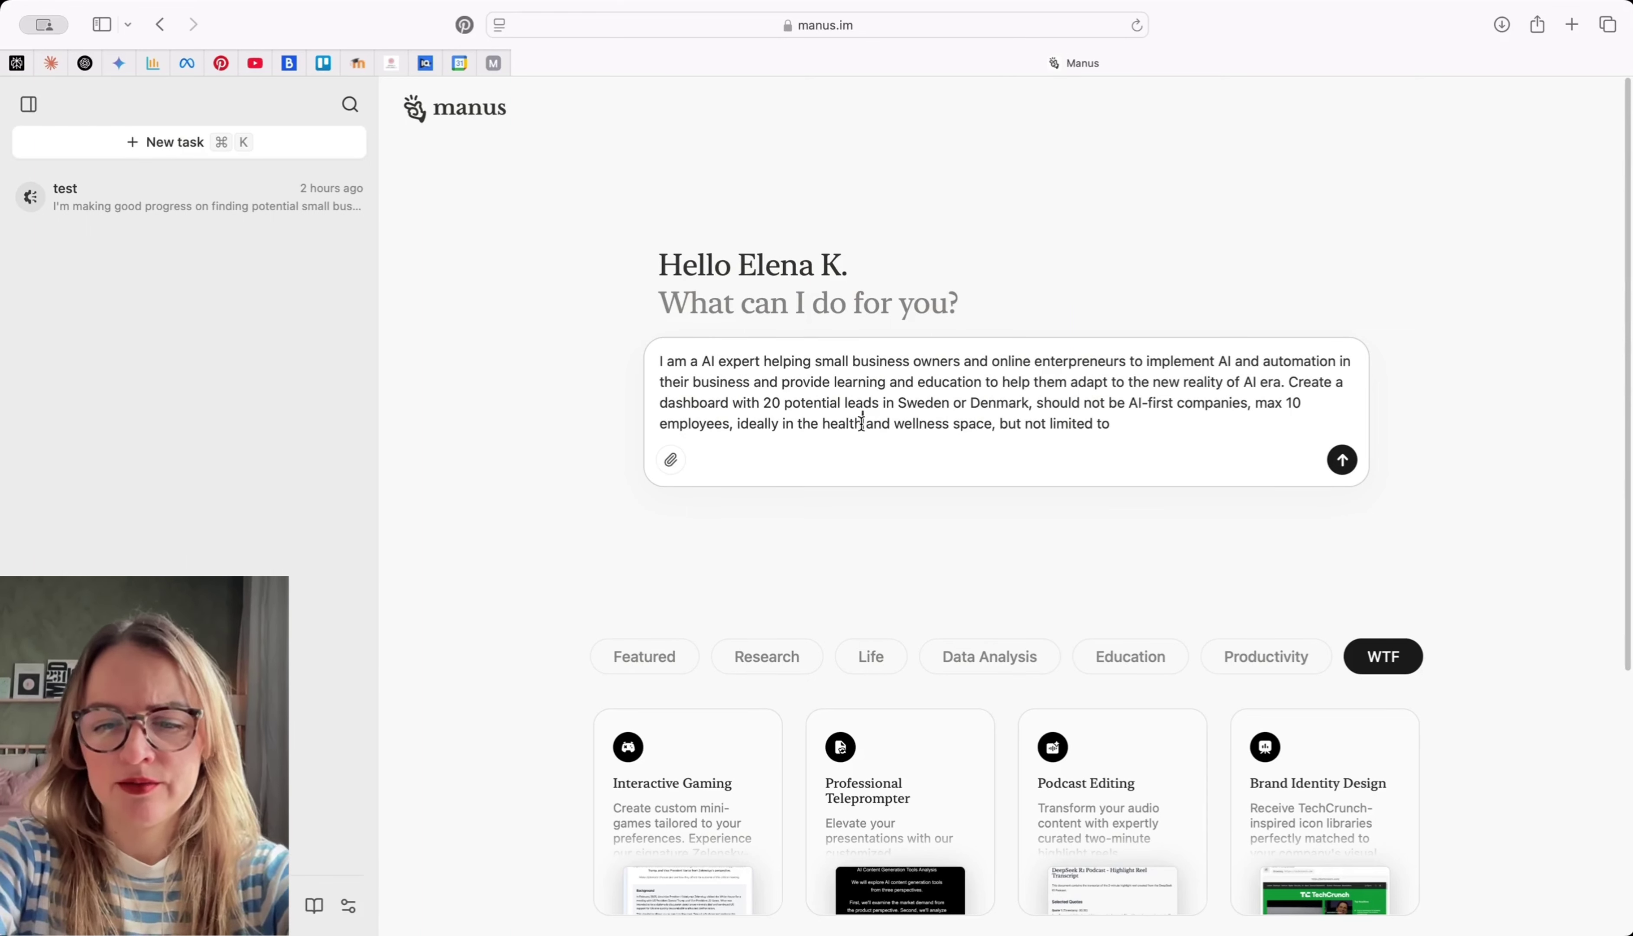
type(", personal developm")
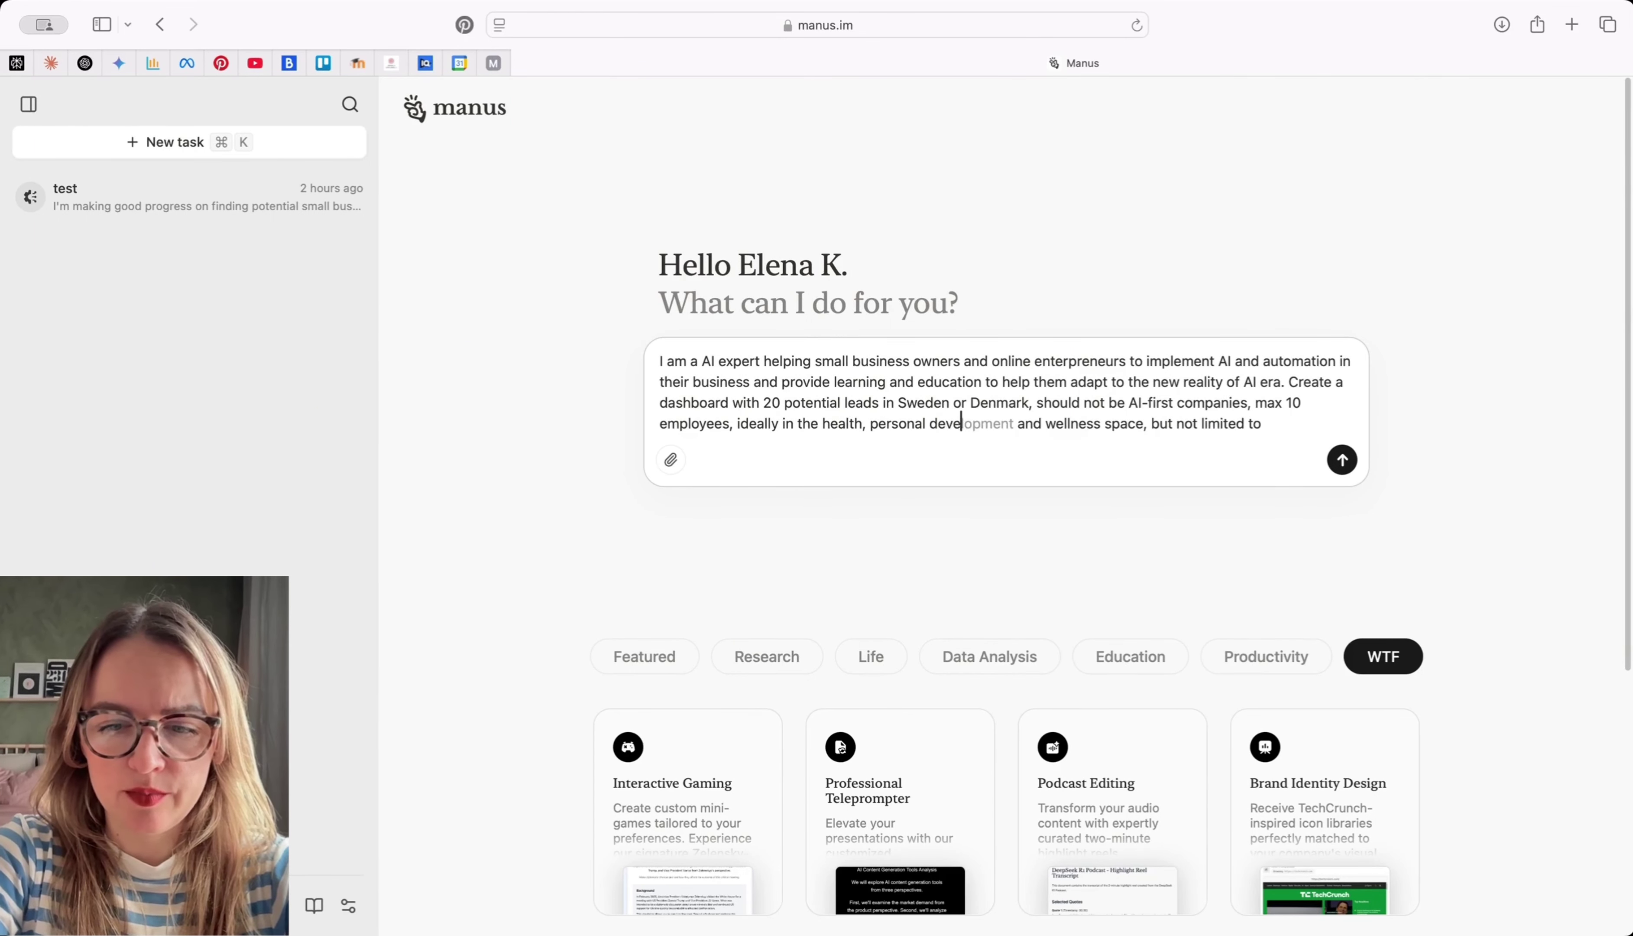
type("ent")
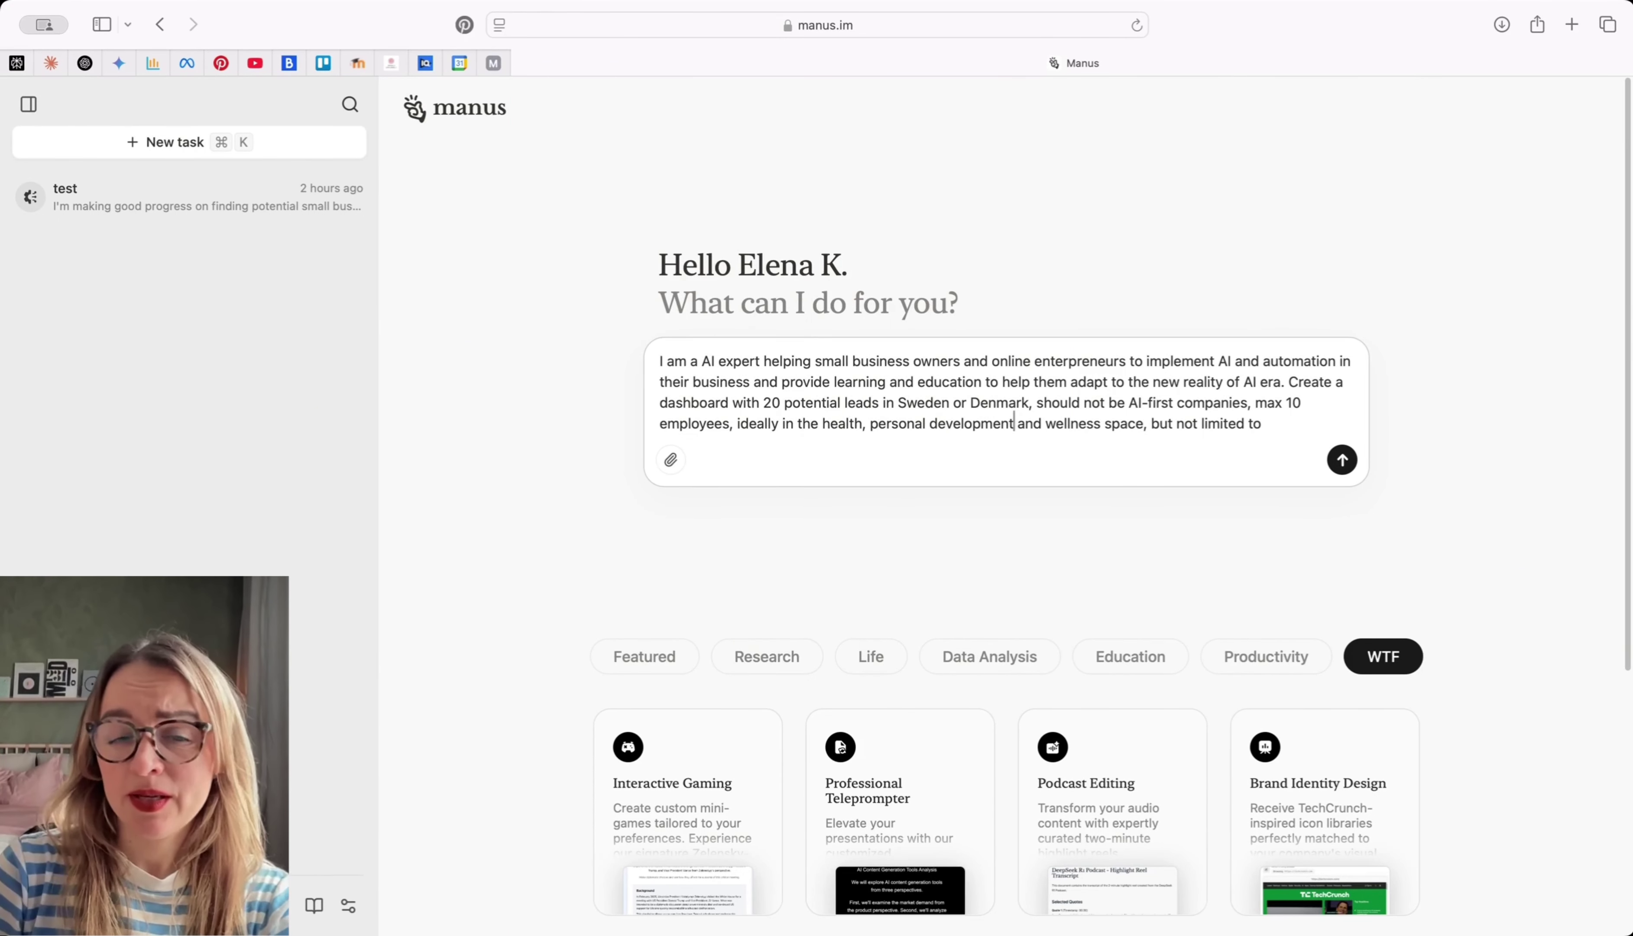
Extend the prompt with "it. Create a dashboard and Include contact information", correcting the misspelled "imformation"
left_click(1280, 420)
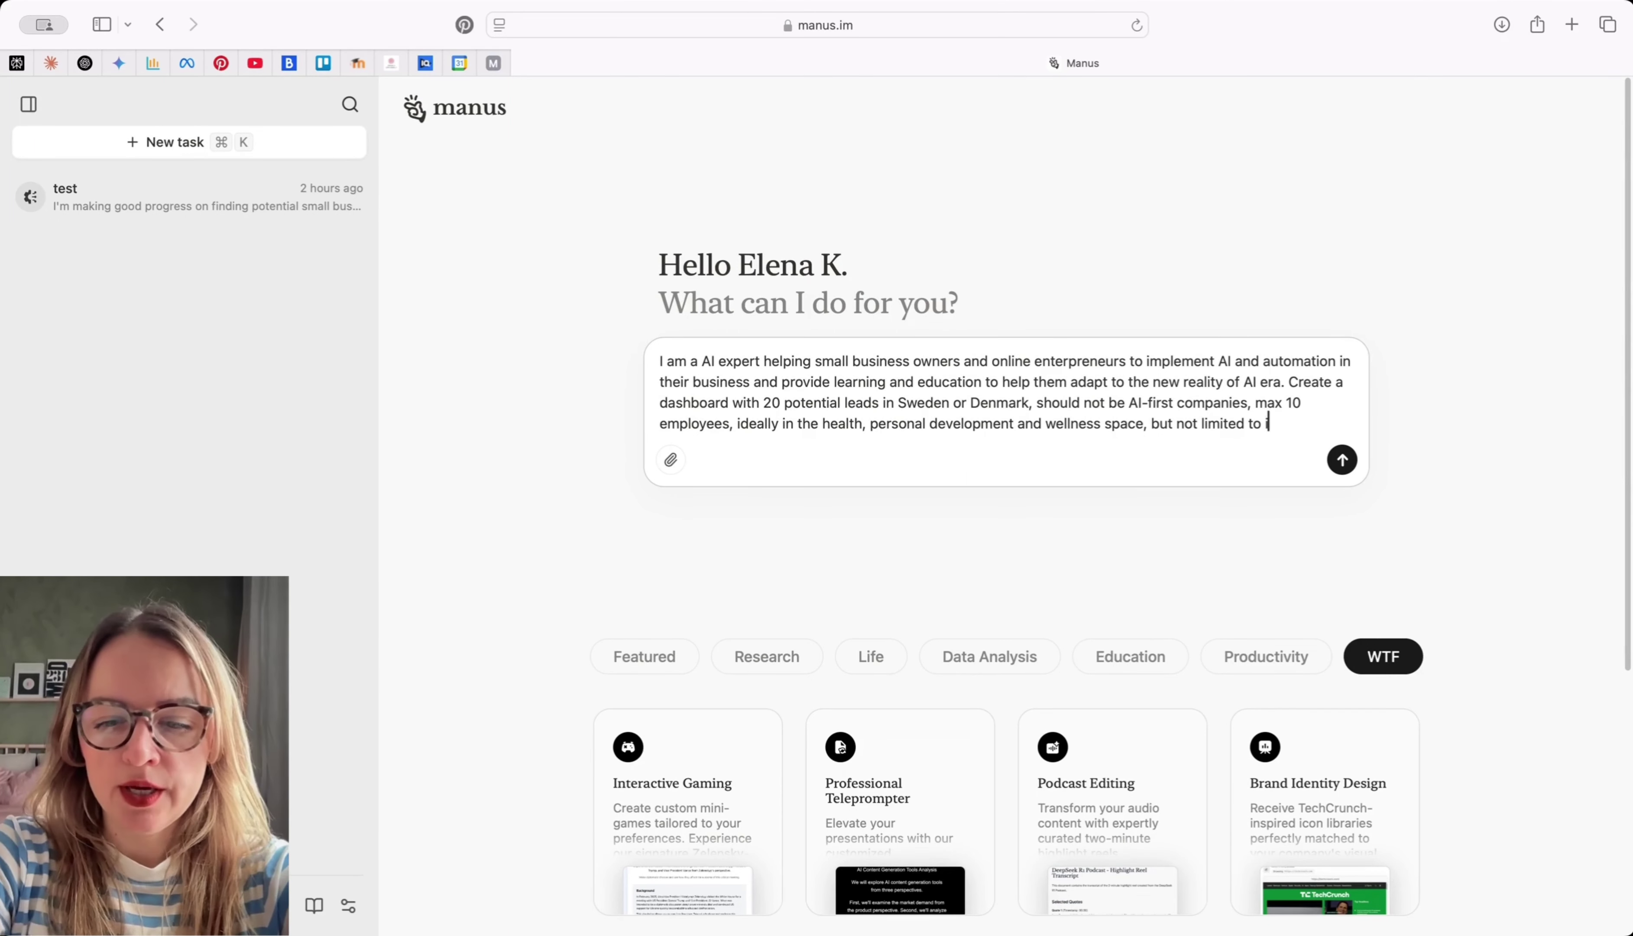
type("Create a dashb")
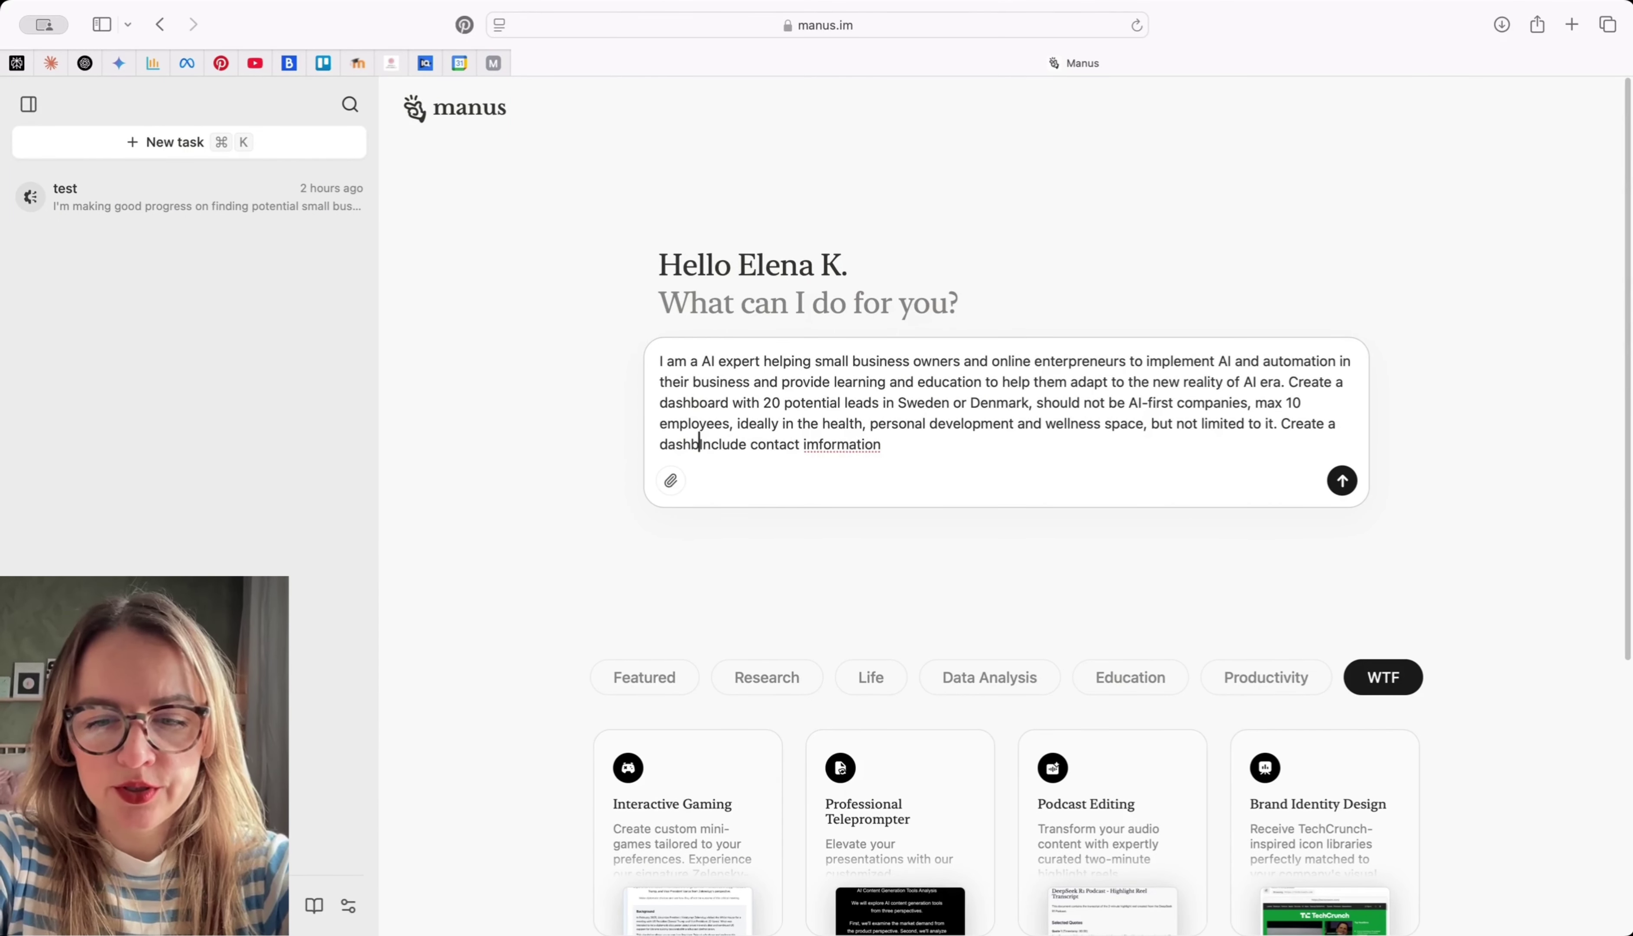
type("oard and")
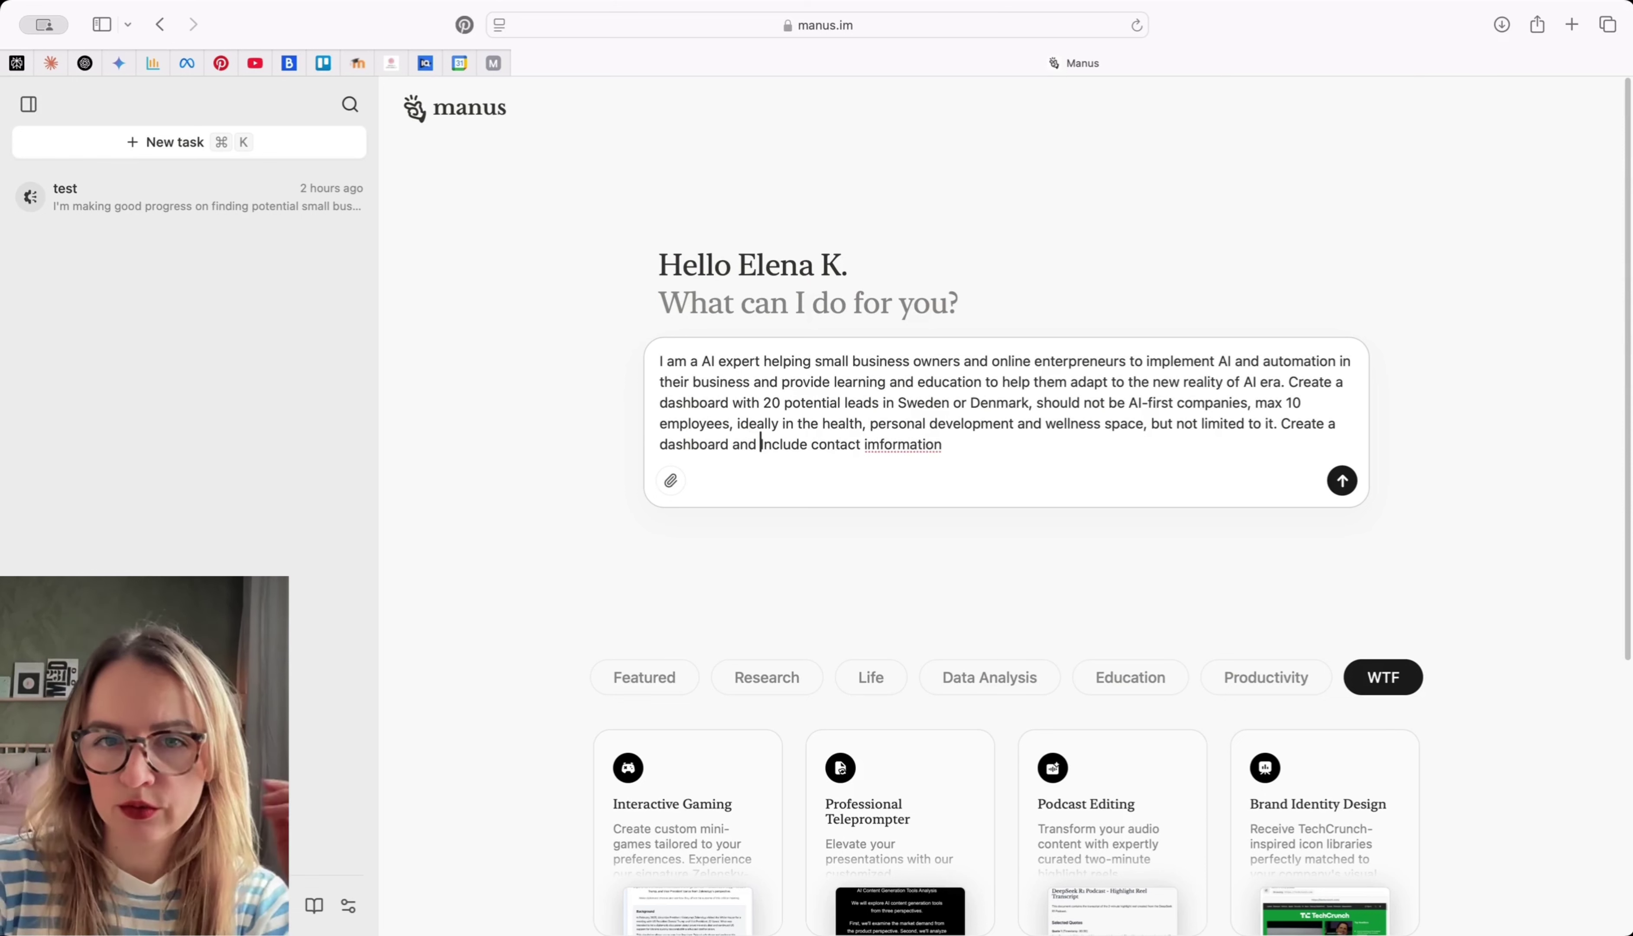
left_click(923, 444)
left_click(879, 444)
key("BackSpace")
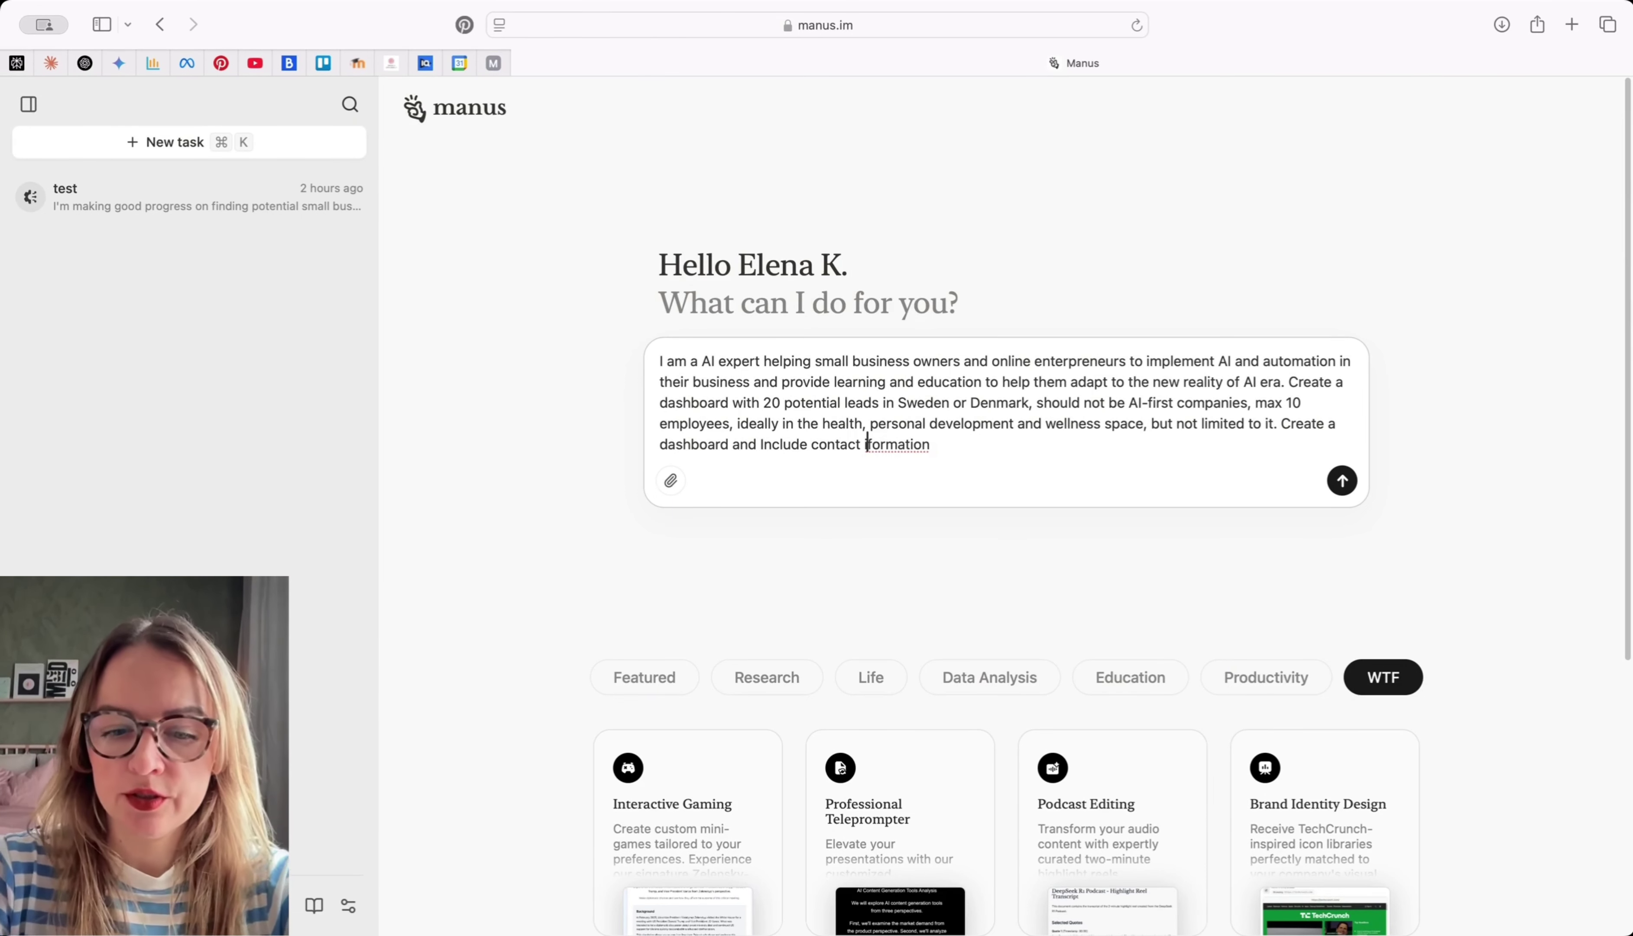
type("n")
End the prompt with "to each lead." and submit the task
left_click(986, 443)
type("to ")
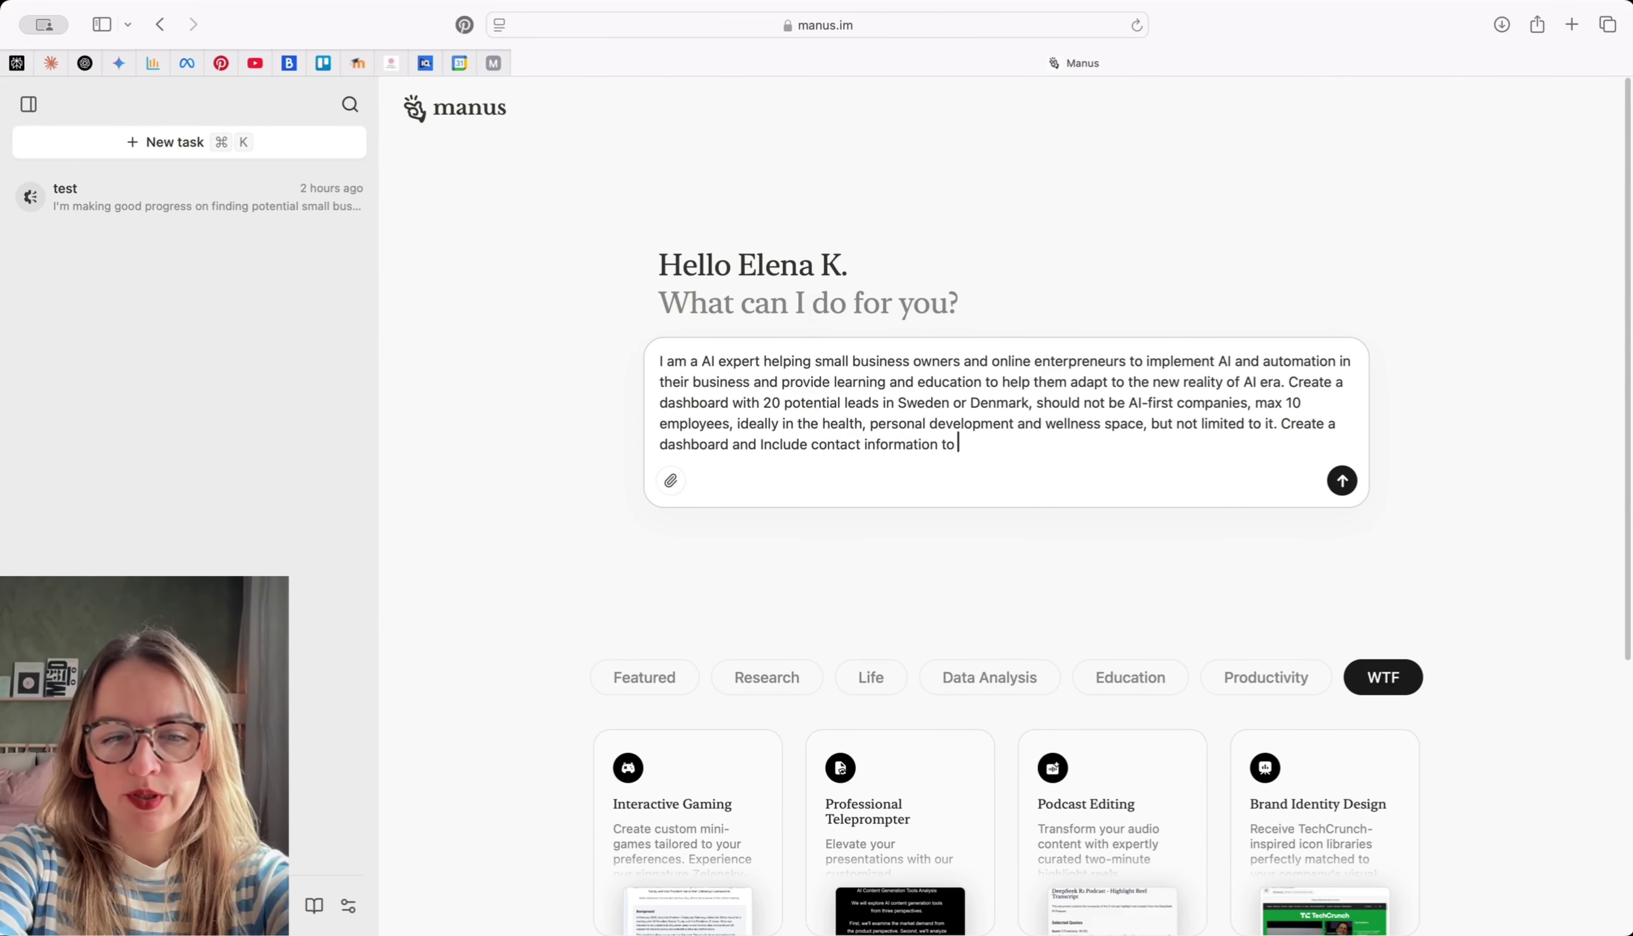
type("each ")
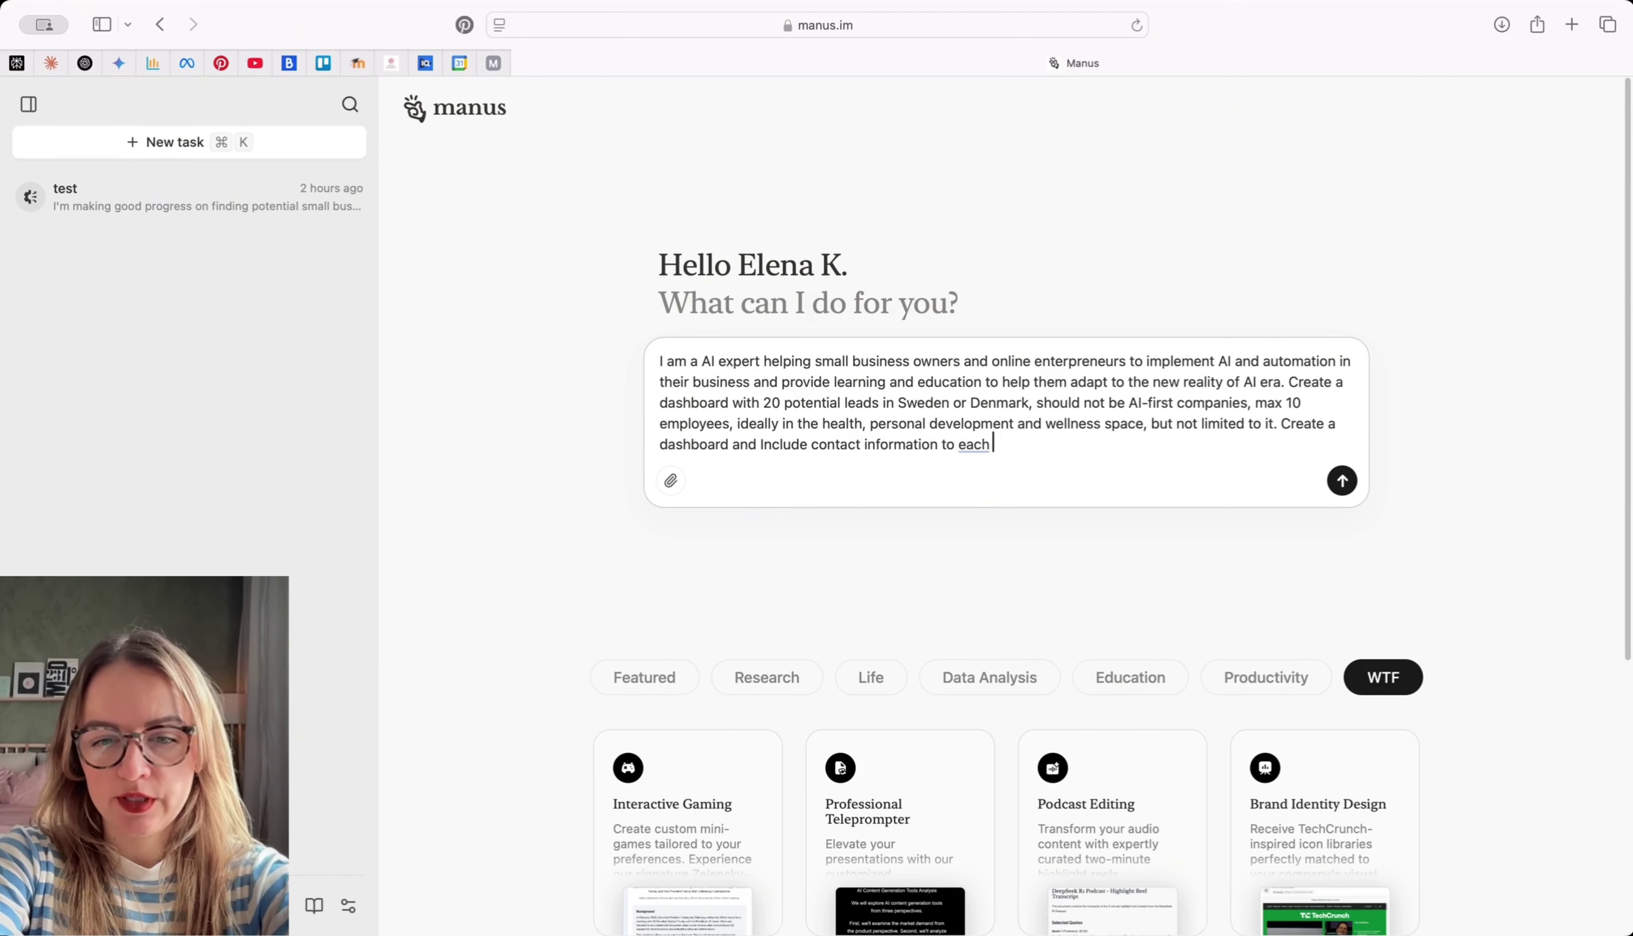
type("lead.")
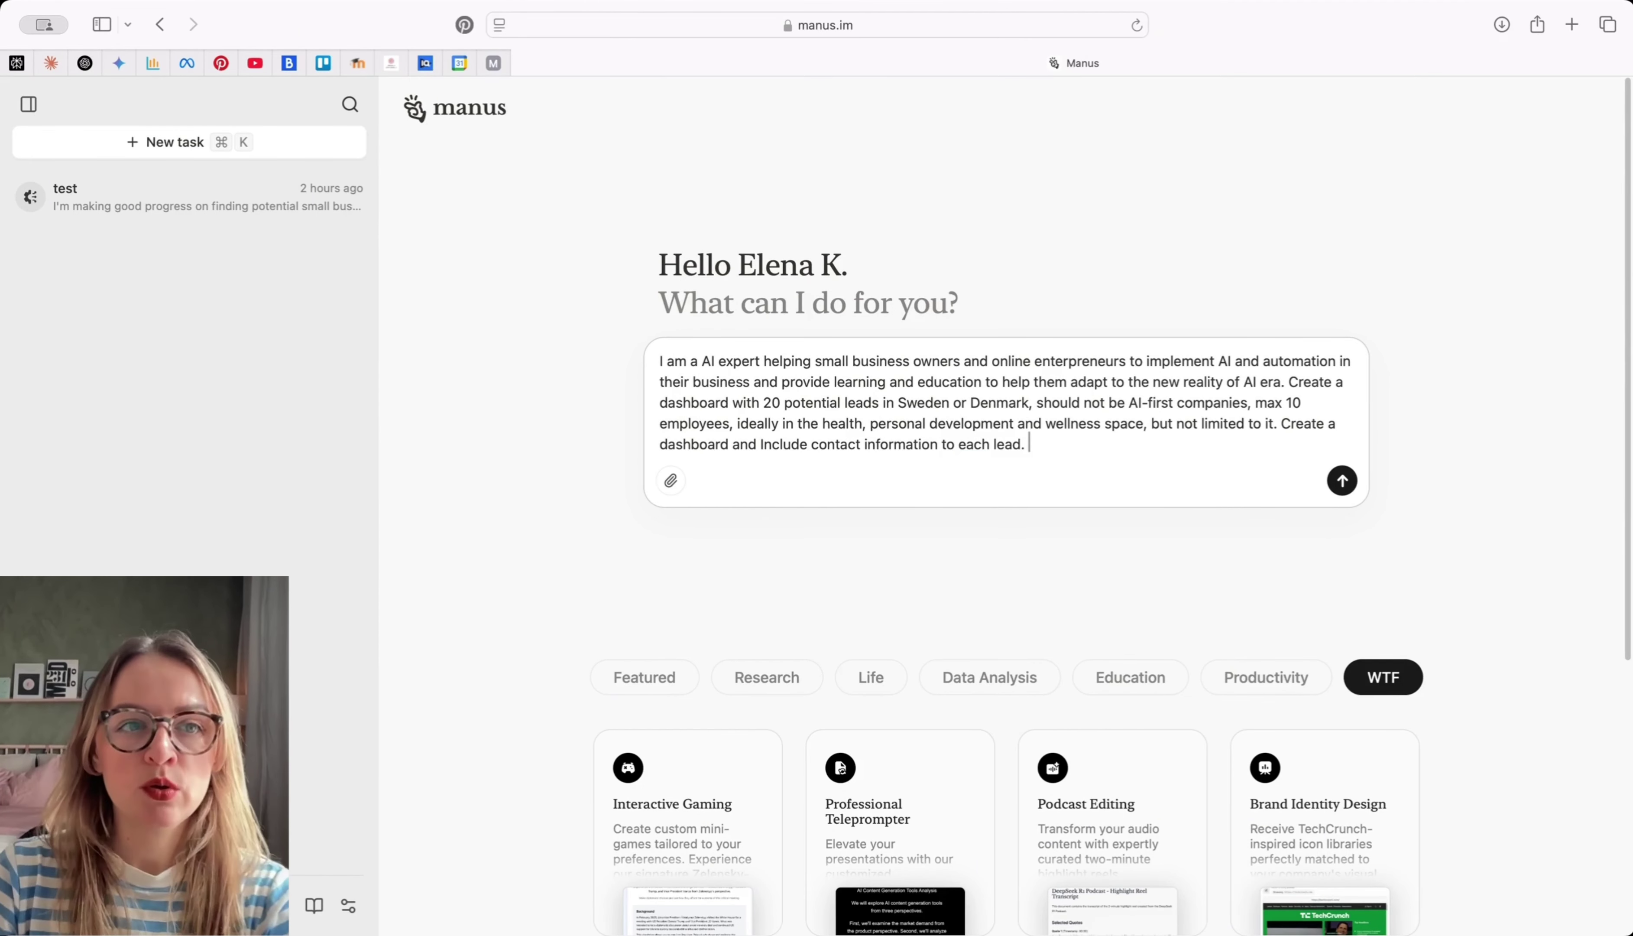
left_click(1342, 480)
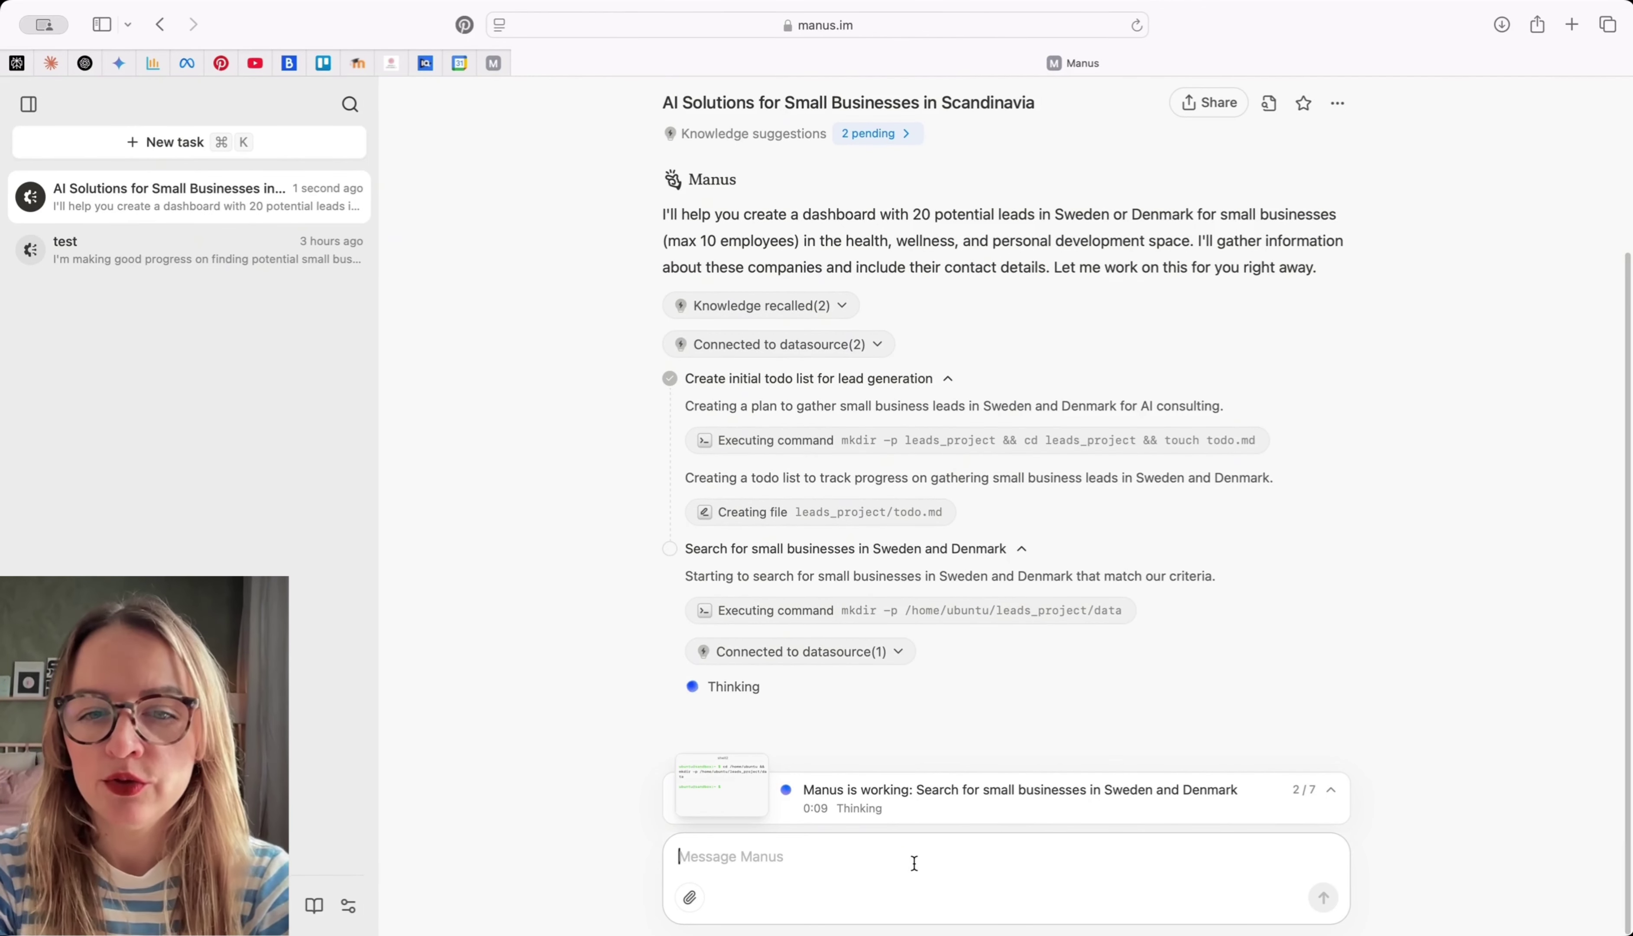
type("kjhjdhjd")
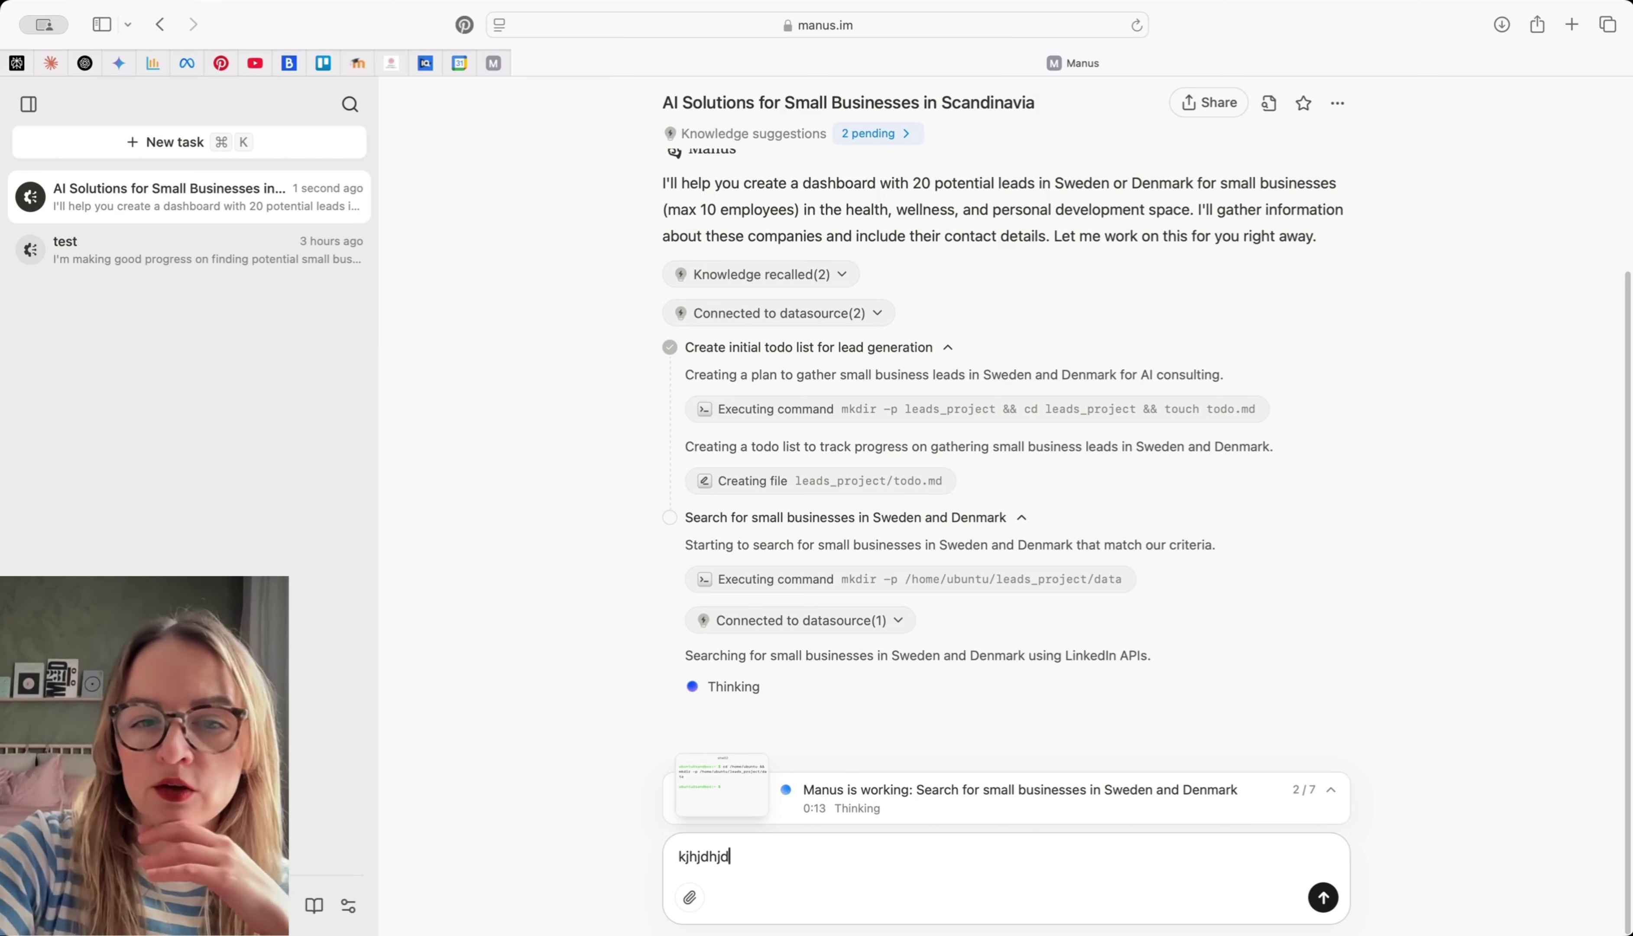
key("BackSpace")
key("BackSpace")
key("BackSpace")
key("BackSpace")
key("BackSpace")
key("BackSpace")
key("BackSpace")
key("BackSpace")
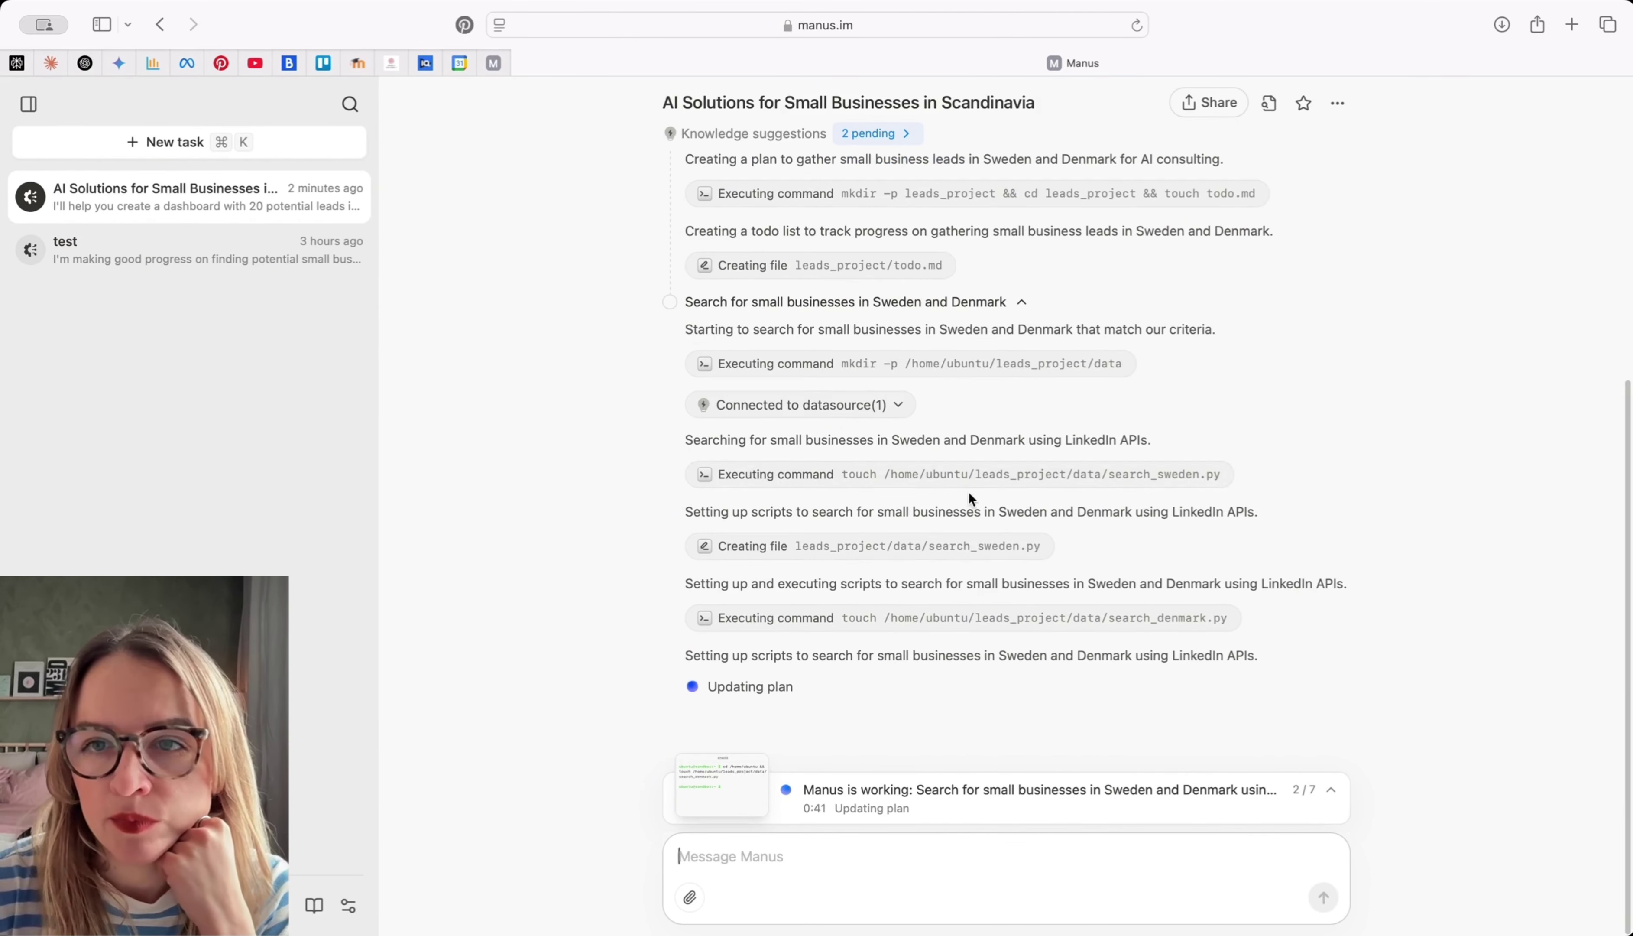
Review the running task's steps and open the terminal details of the command that creates search_sweden.py
scroll(955, 437, "up", 5)
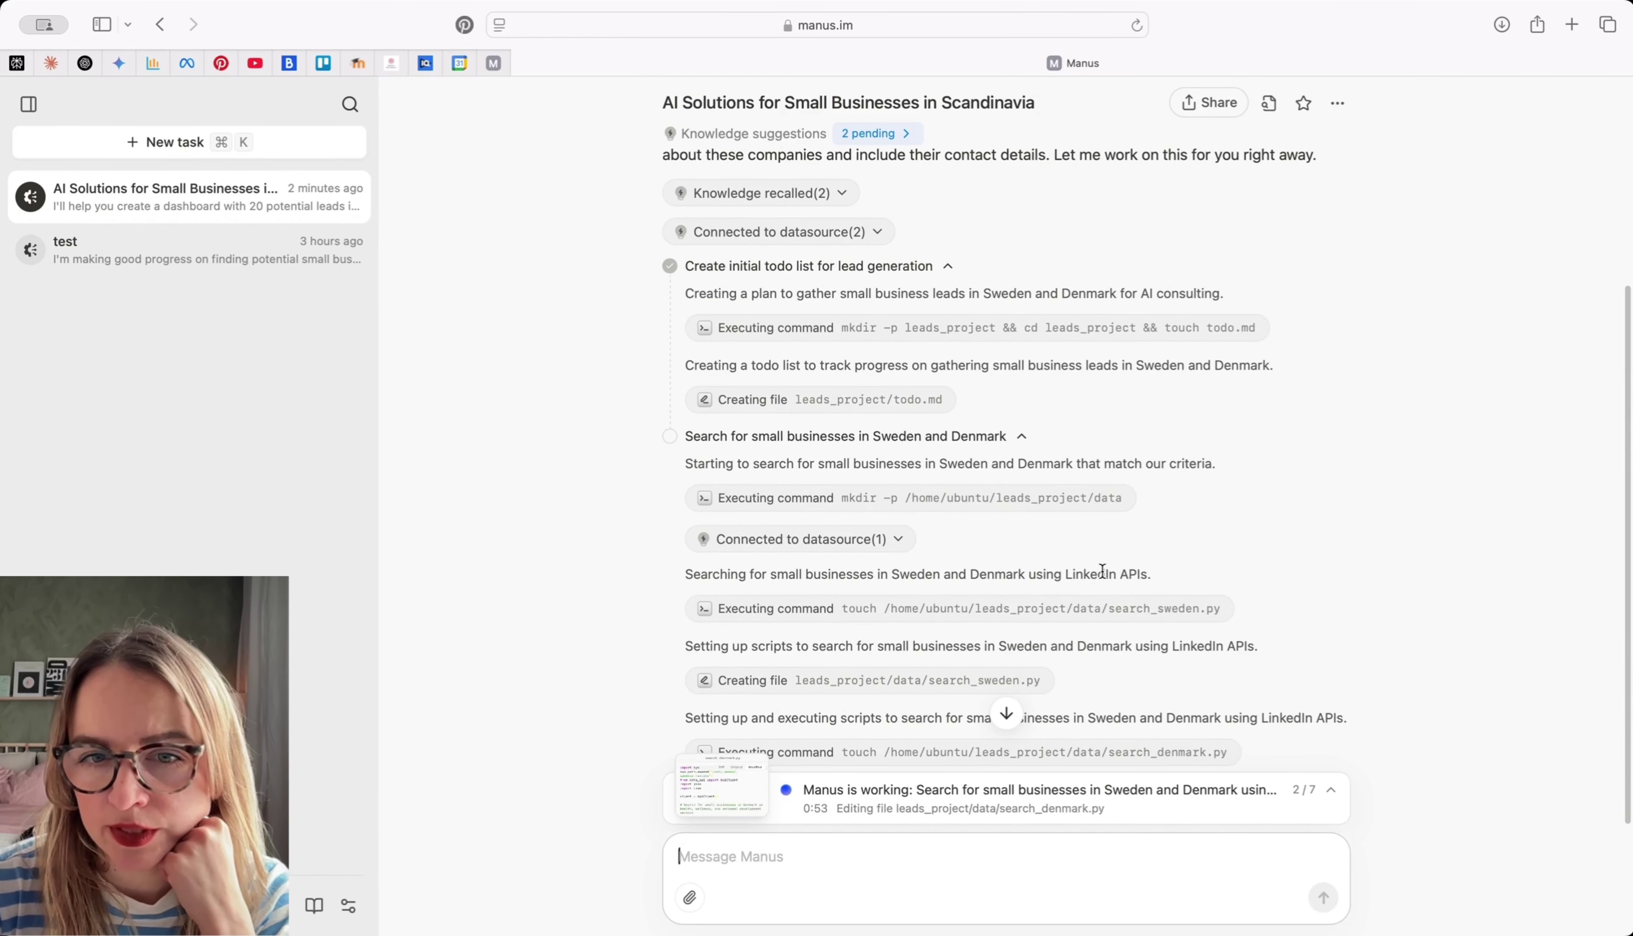
left_click(1011, 608)
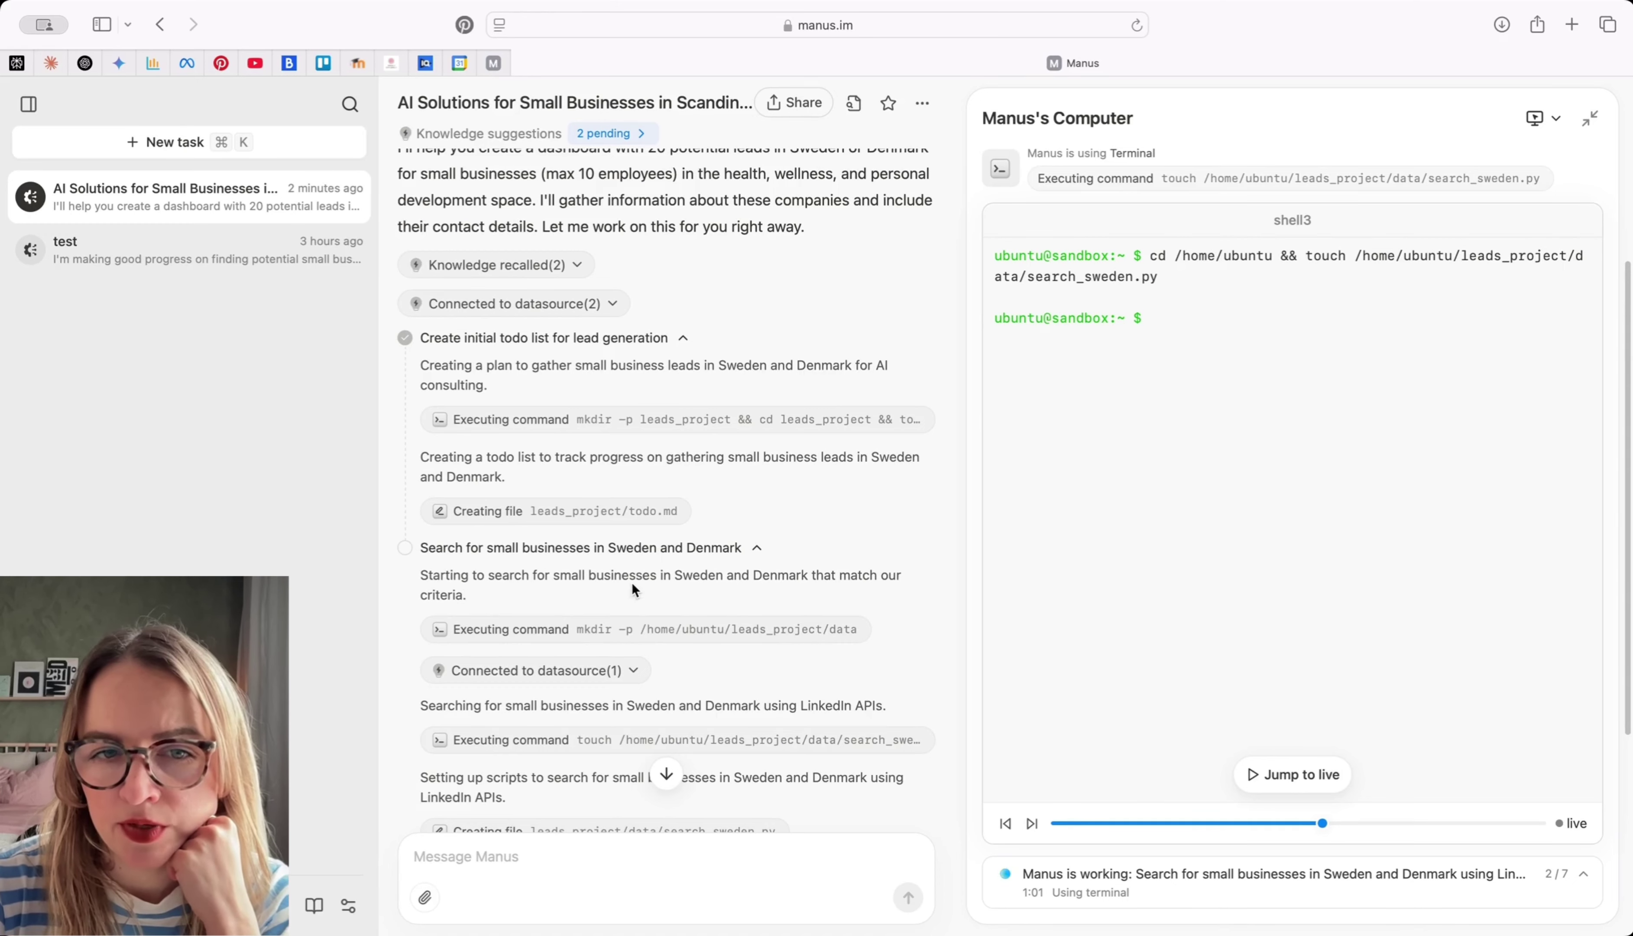
scroll(674, 593, "down", 3)
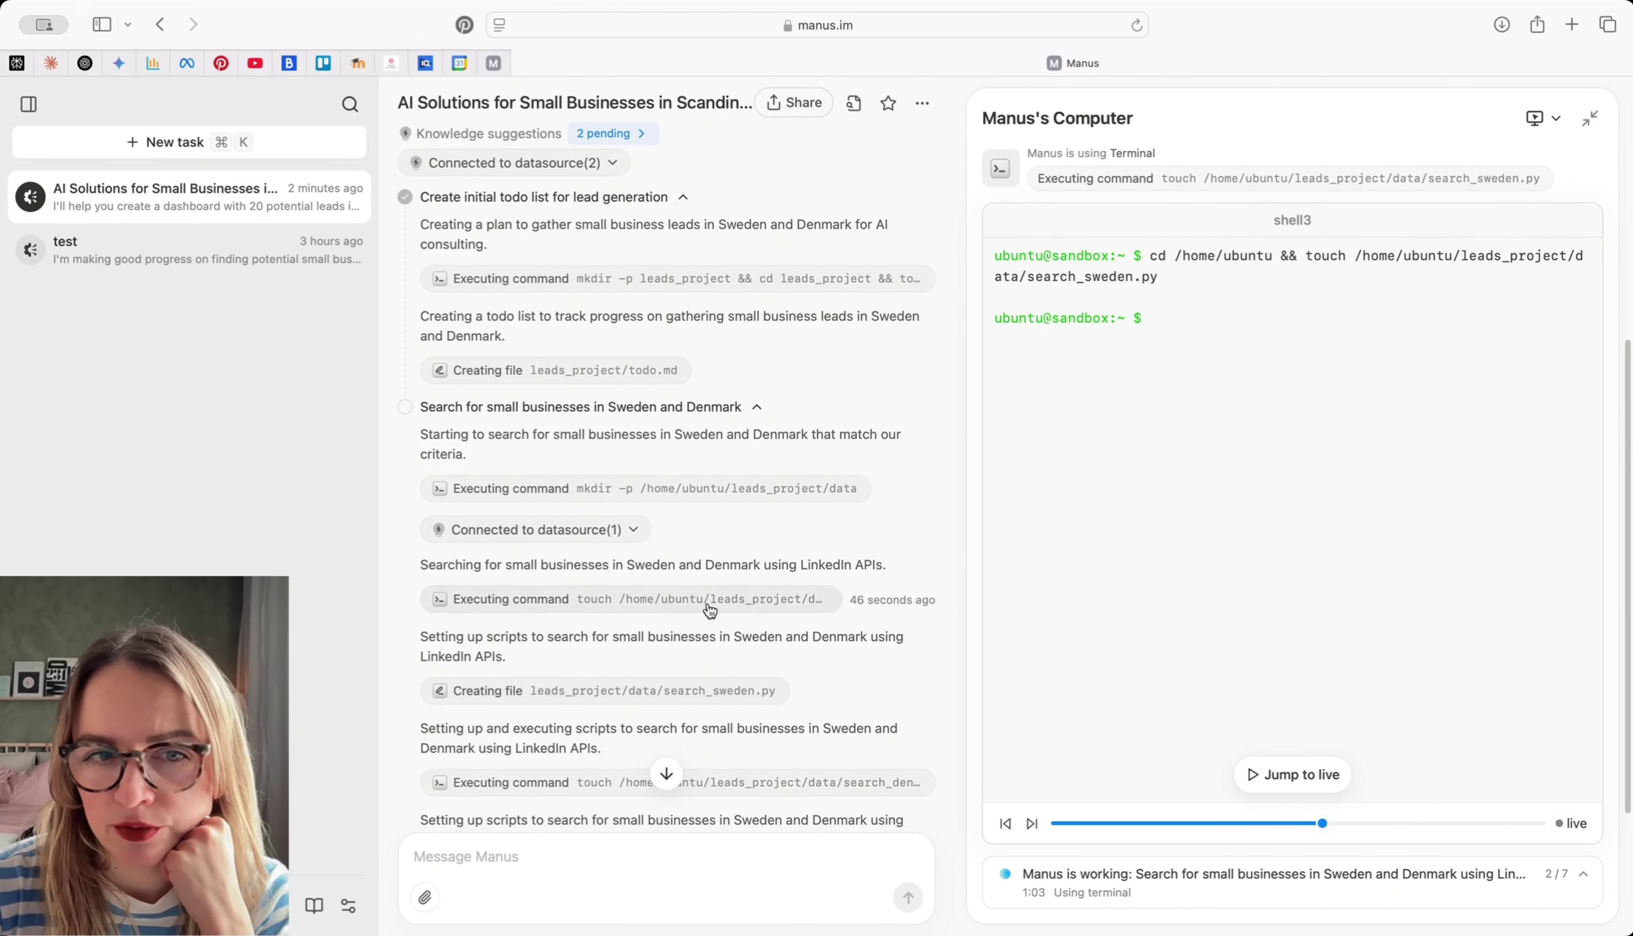
scroll(726, 687, "down", 3)
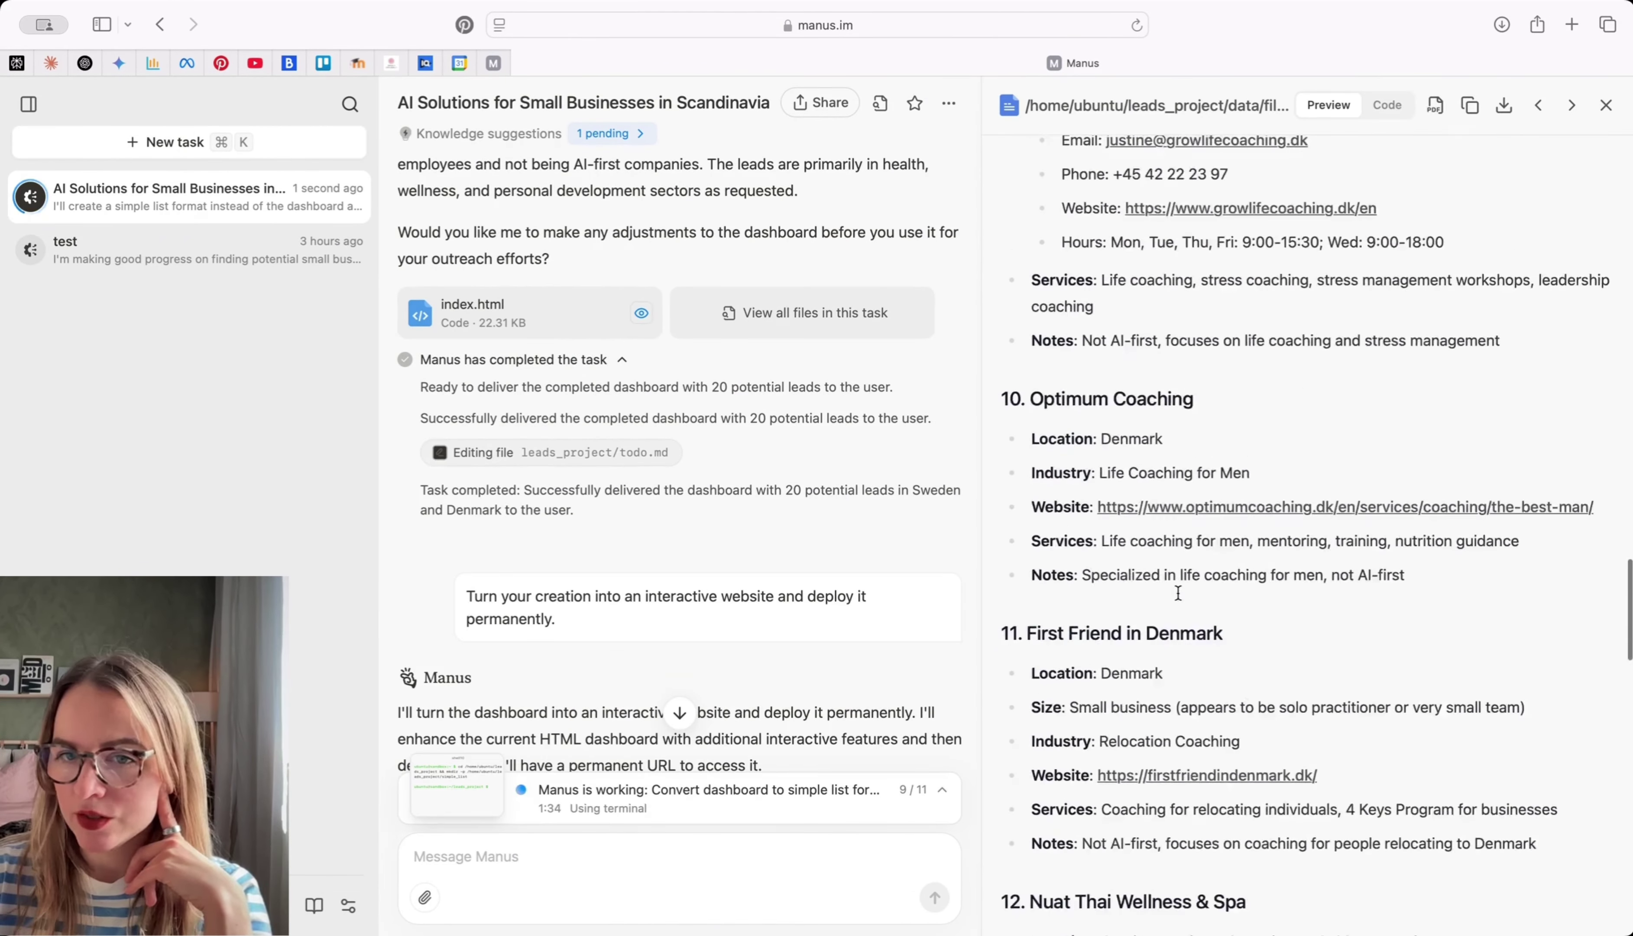
Read through the generated list of Swedish and Danish leads and check the latest progress of the simple list conversion
scroll(1177, 593, "down", 10)
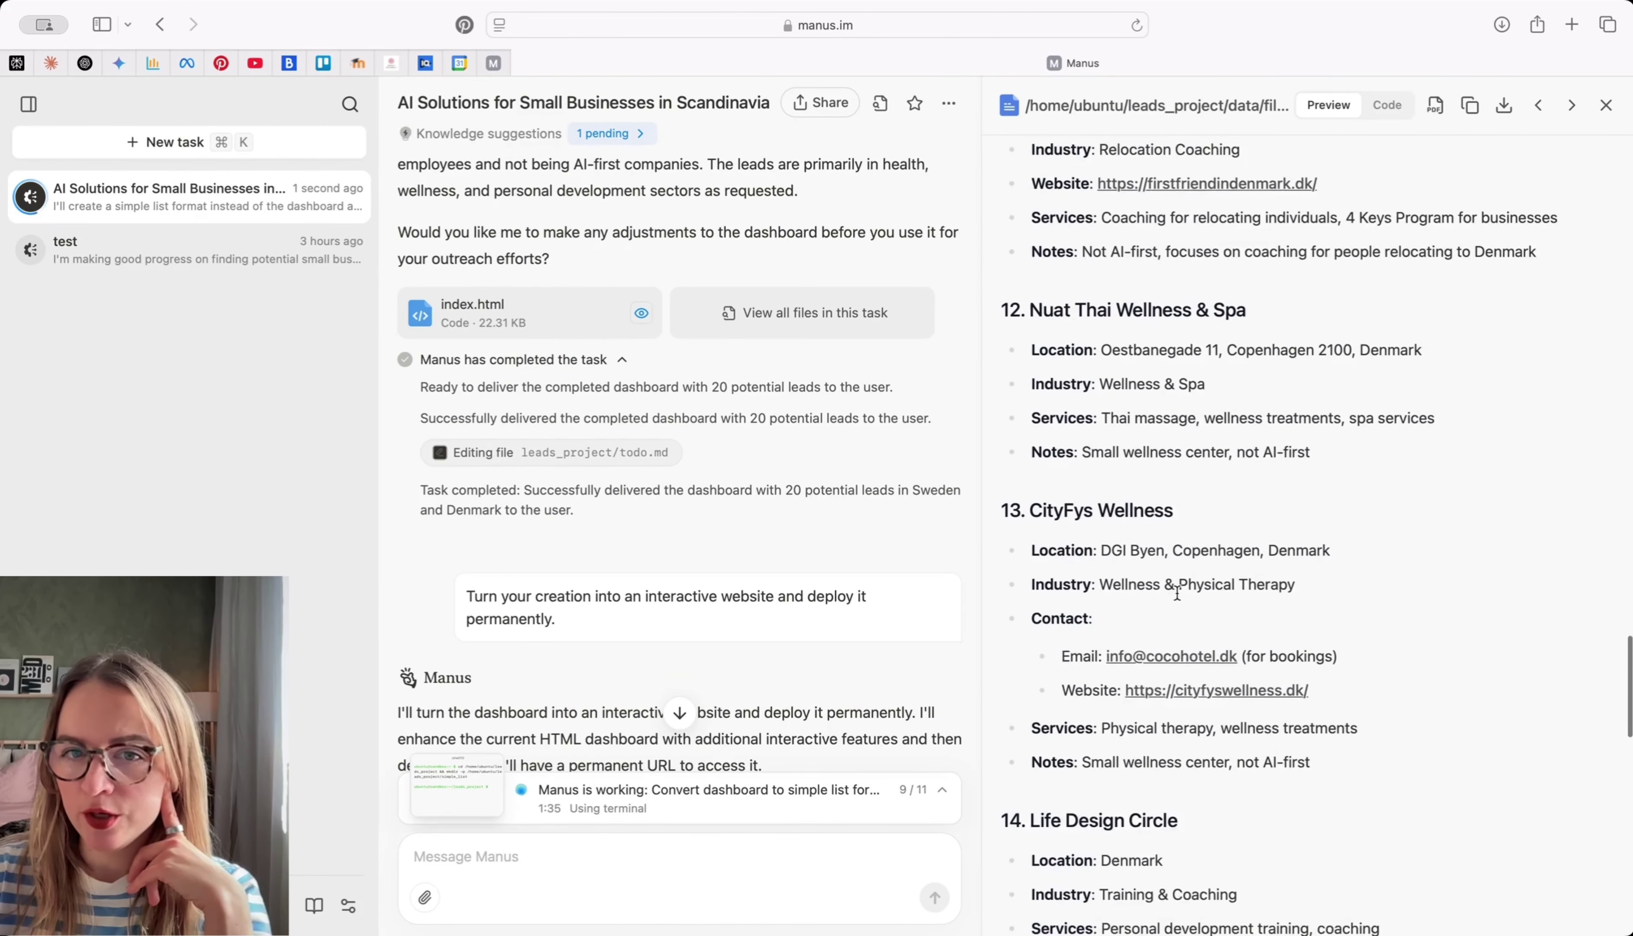
scroll(1177, 593, "down", 2)
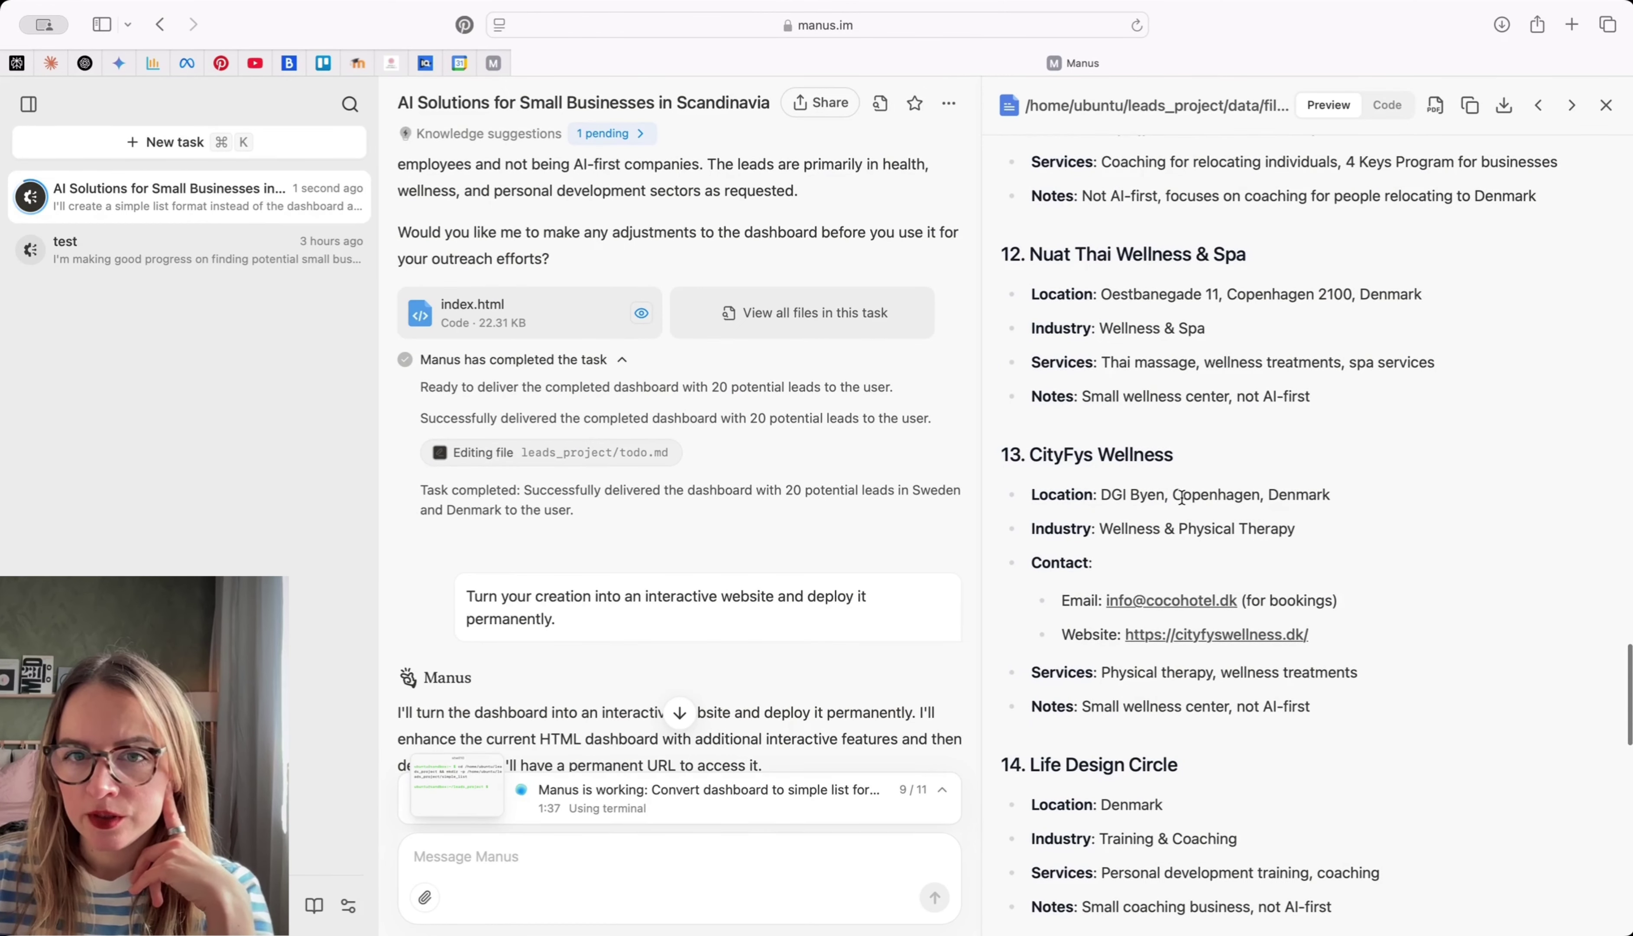
scroll(1181, 499, "down", 20)
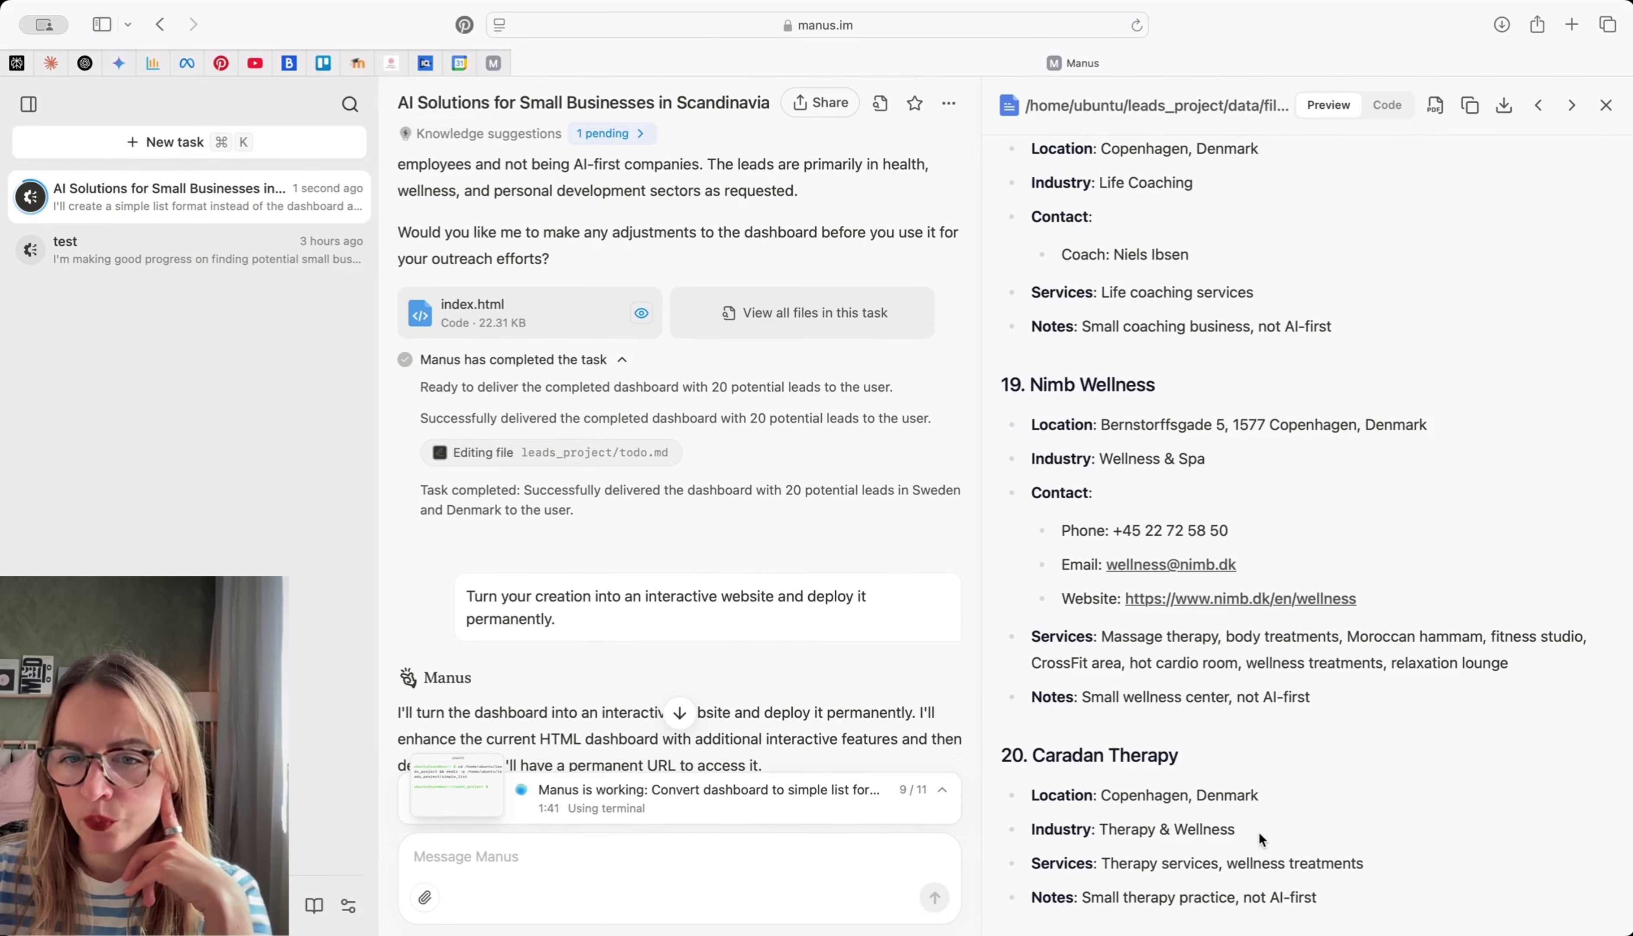
scroll(1242, 813, "up", 3)
scroll(1242, 813, "down", 5)
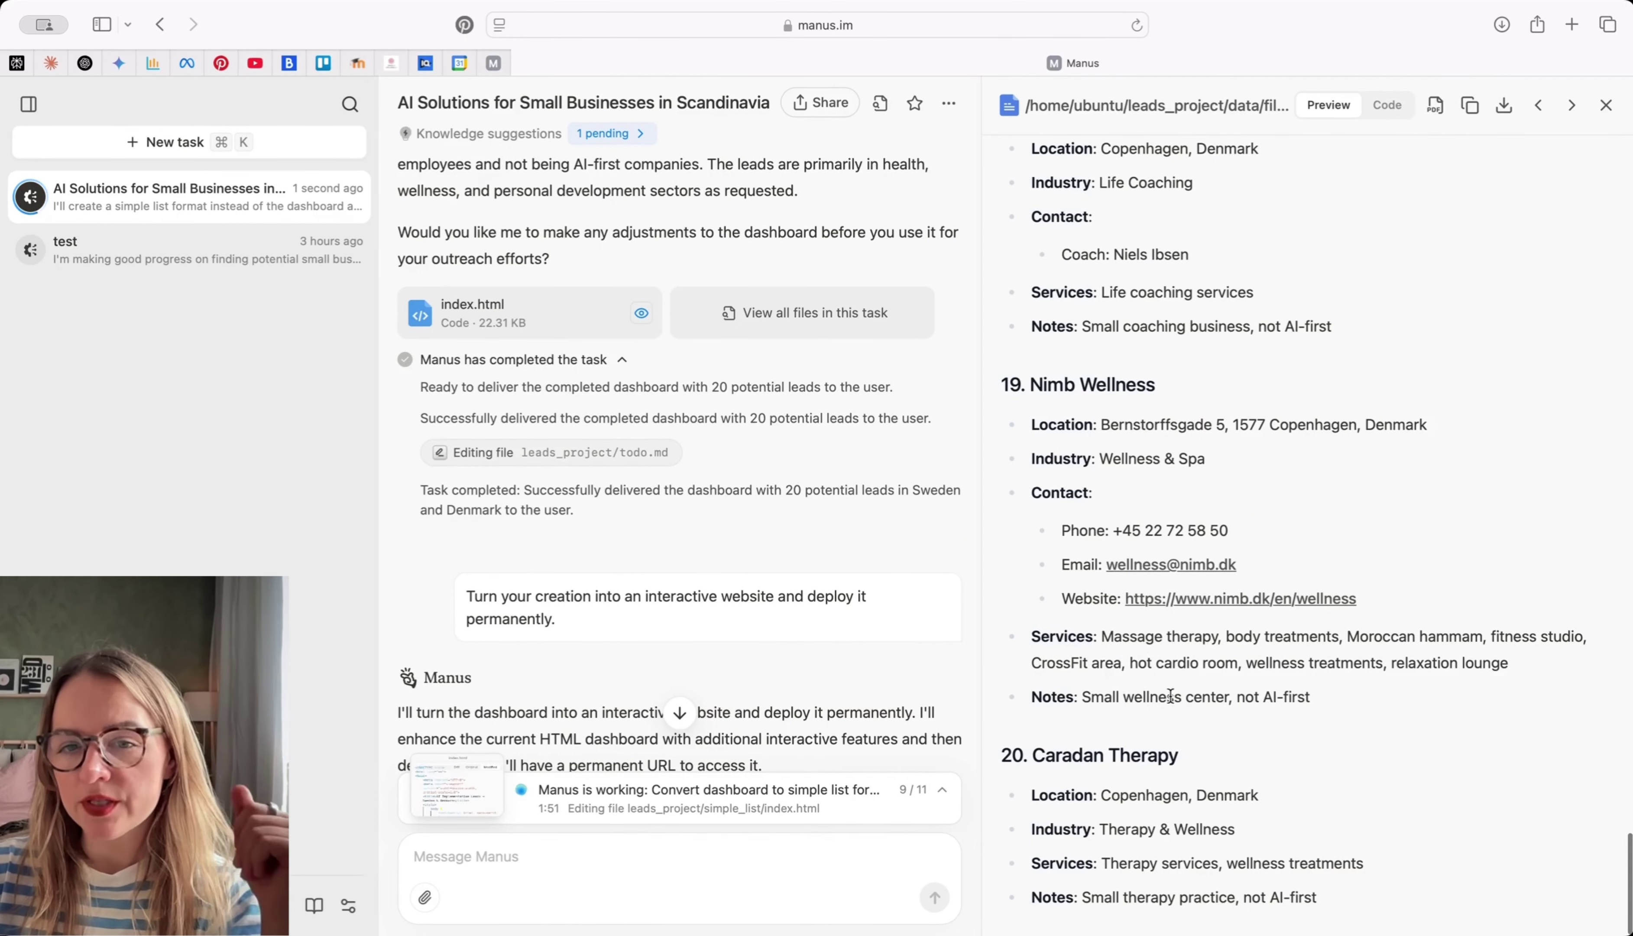
scroll(1290, 745, "up", 5)
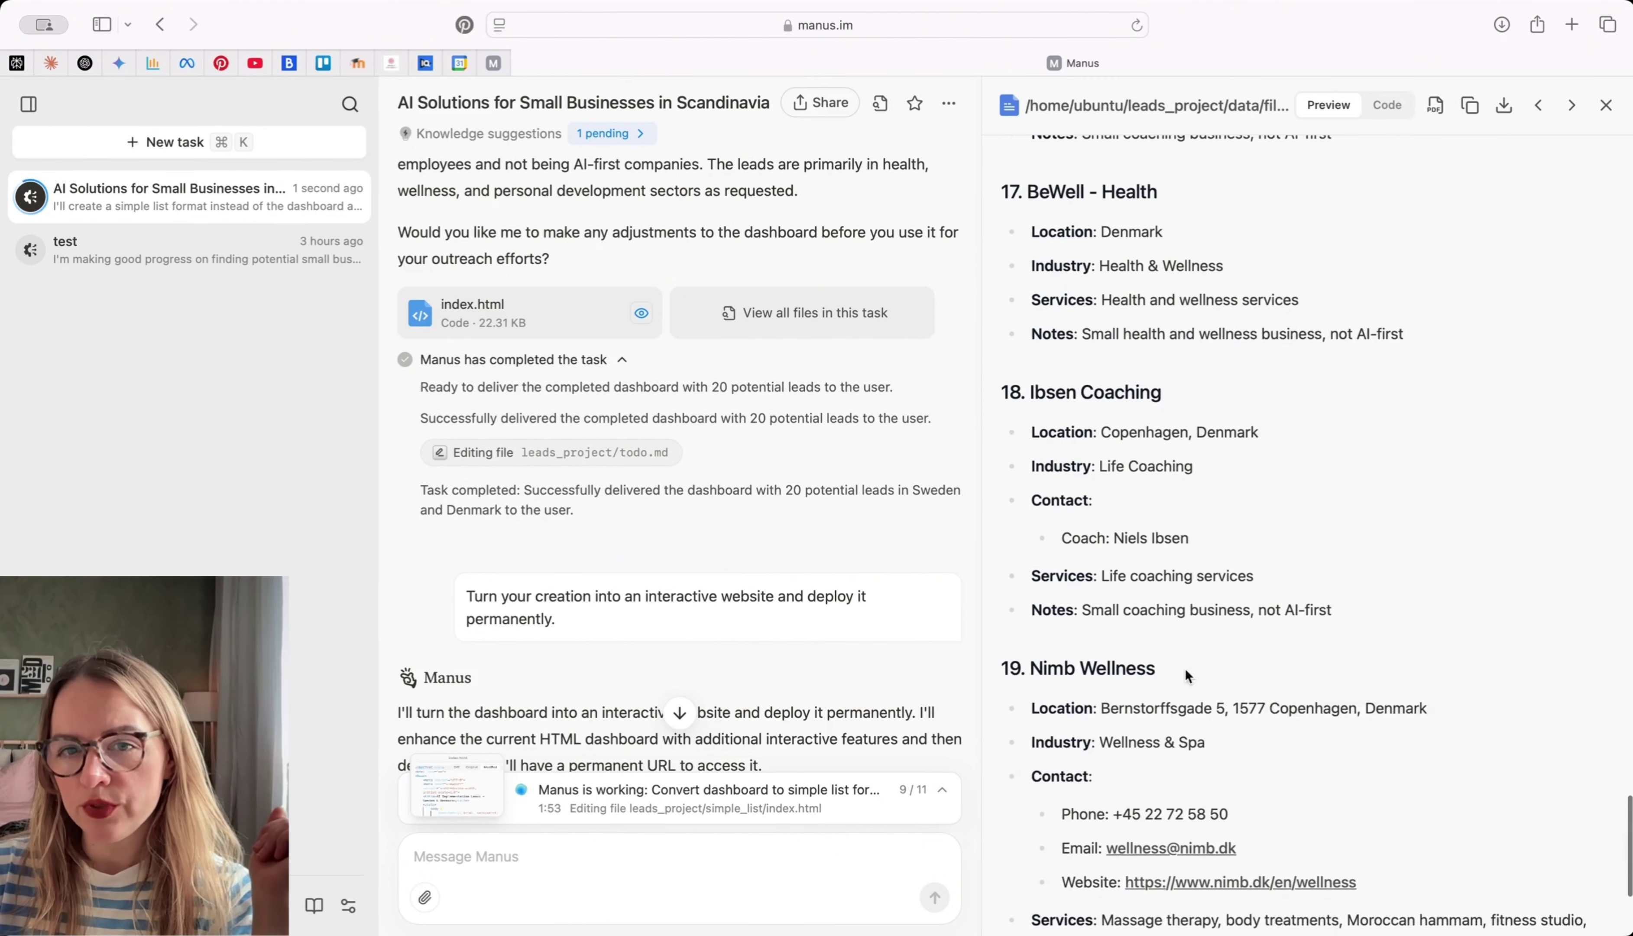
scroll(1208, 609, "up", 7)
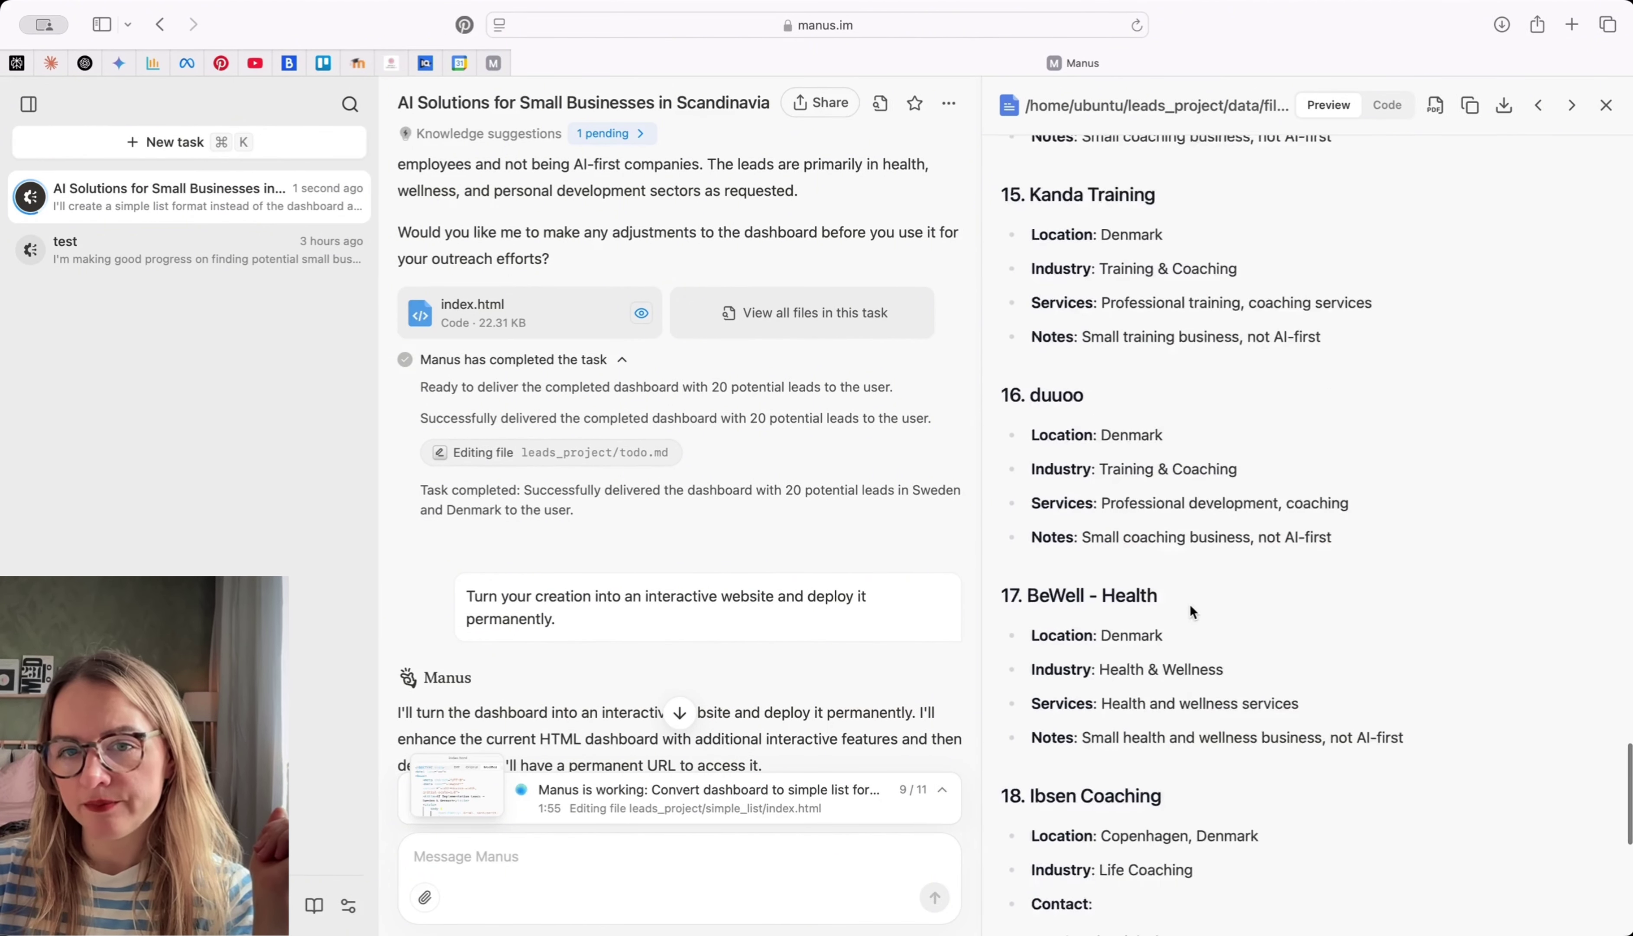
scroll(1188, 597, "up", 7)
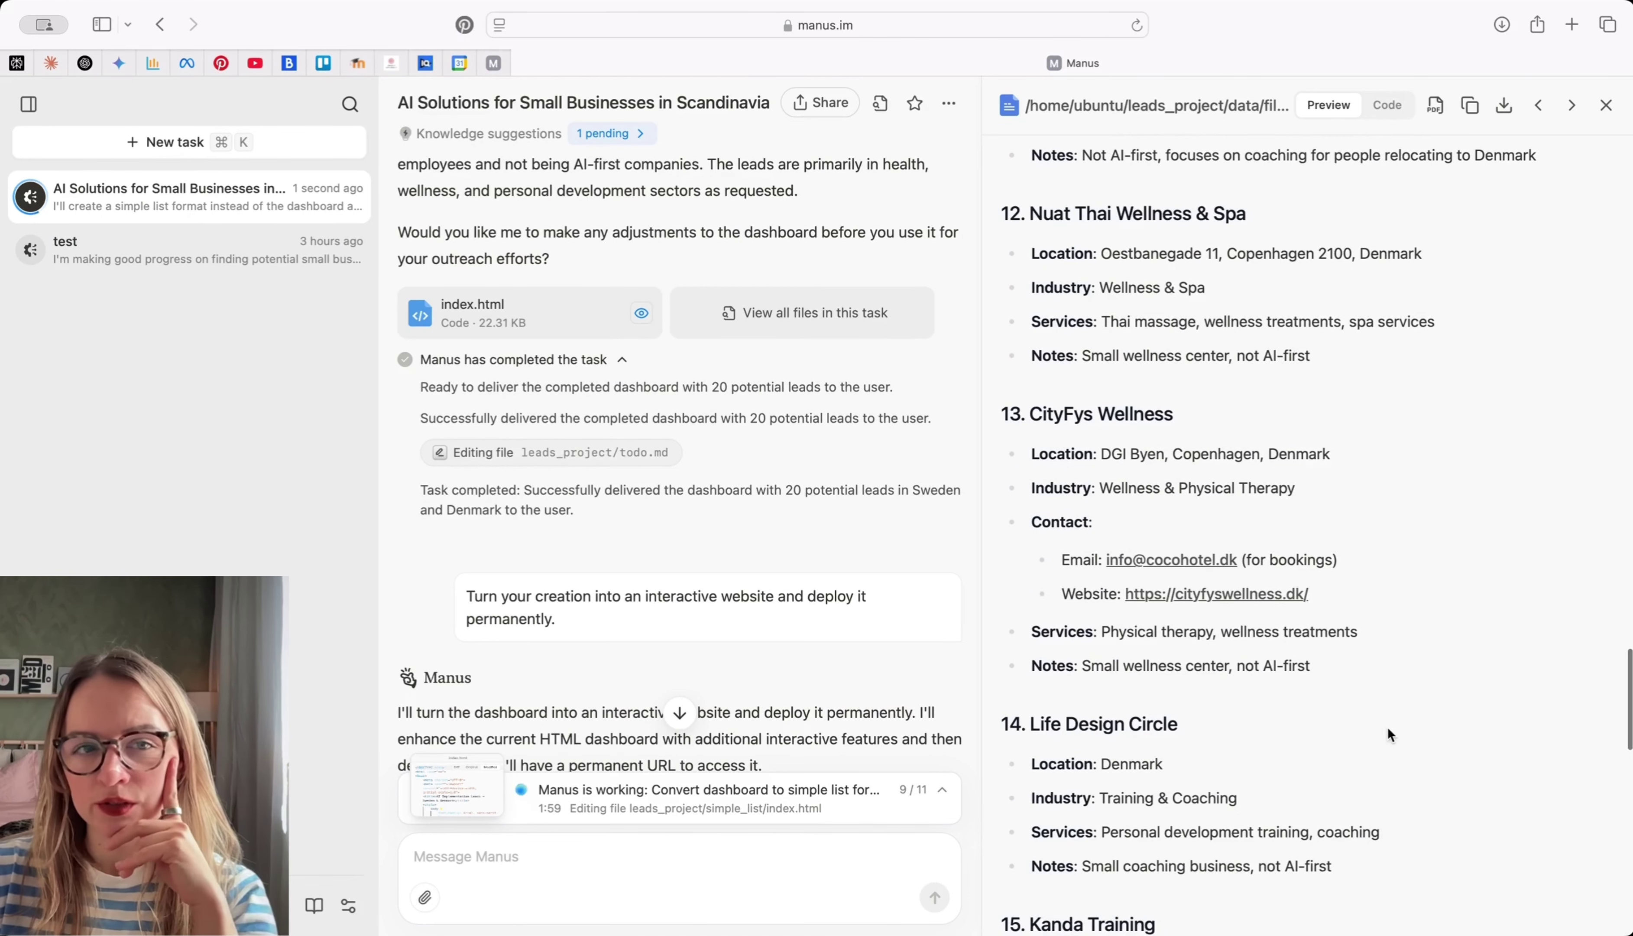
scroll(1219, 657, "up", 10)
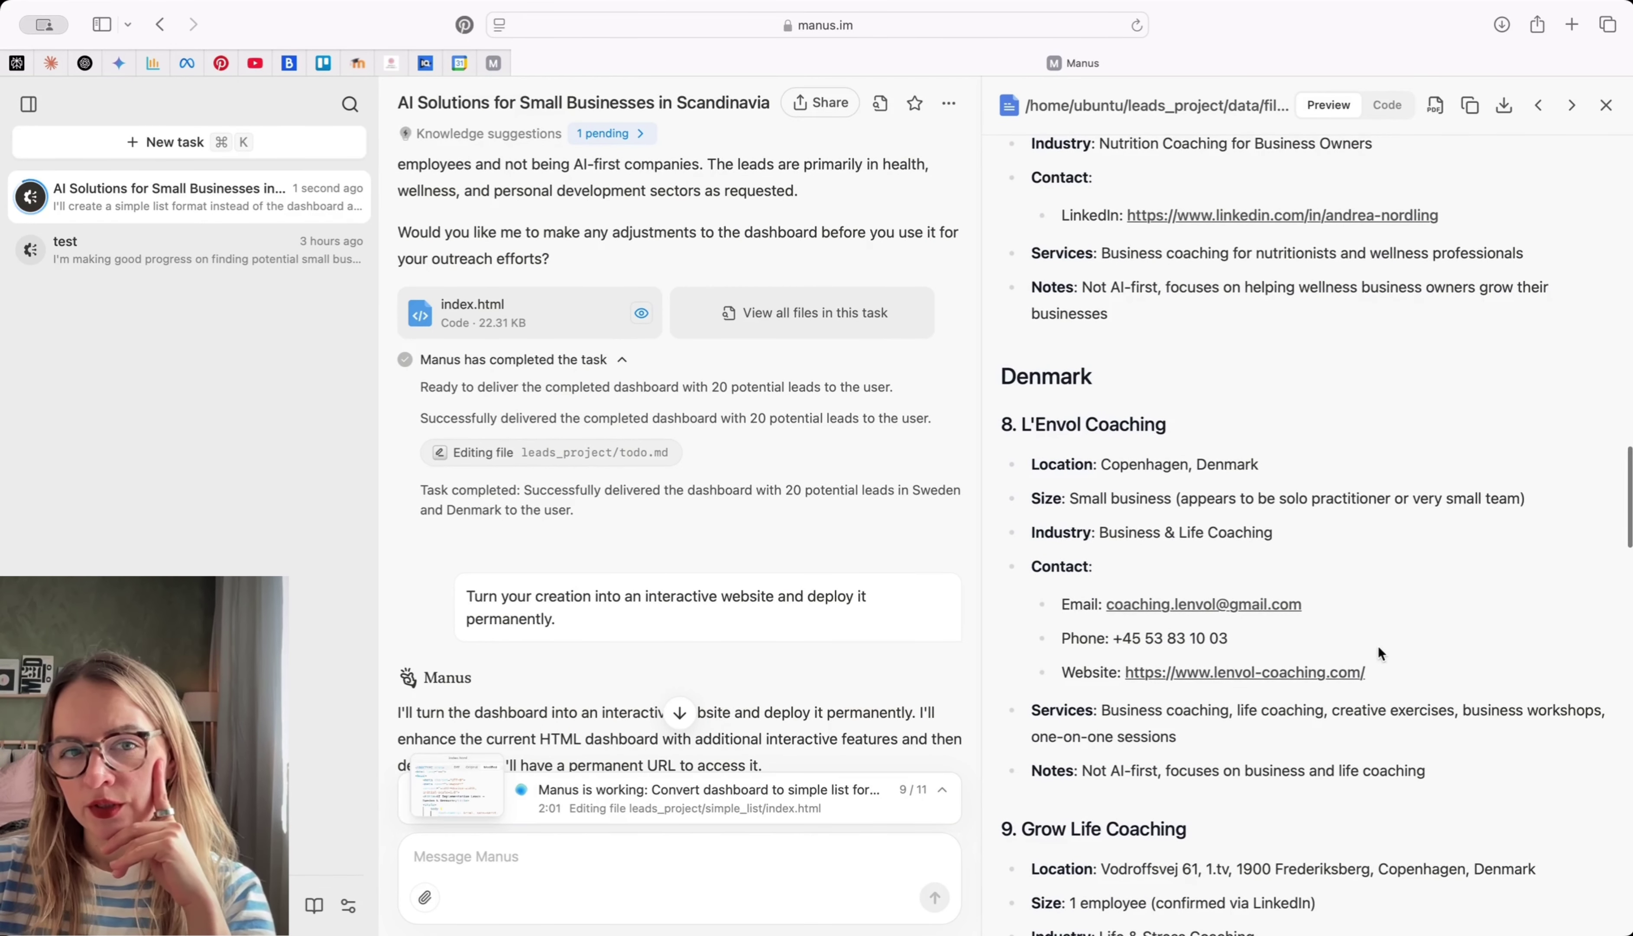
left_click(679, 711)
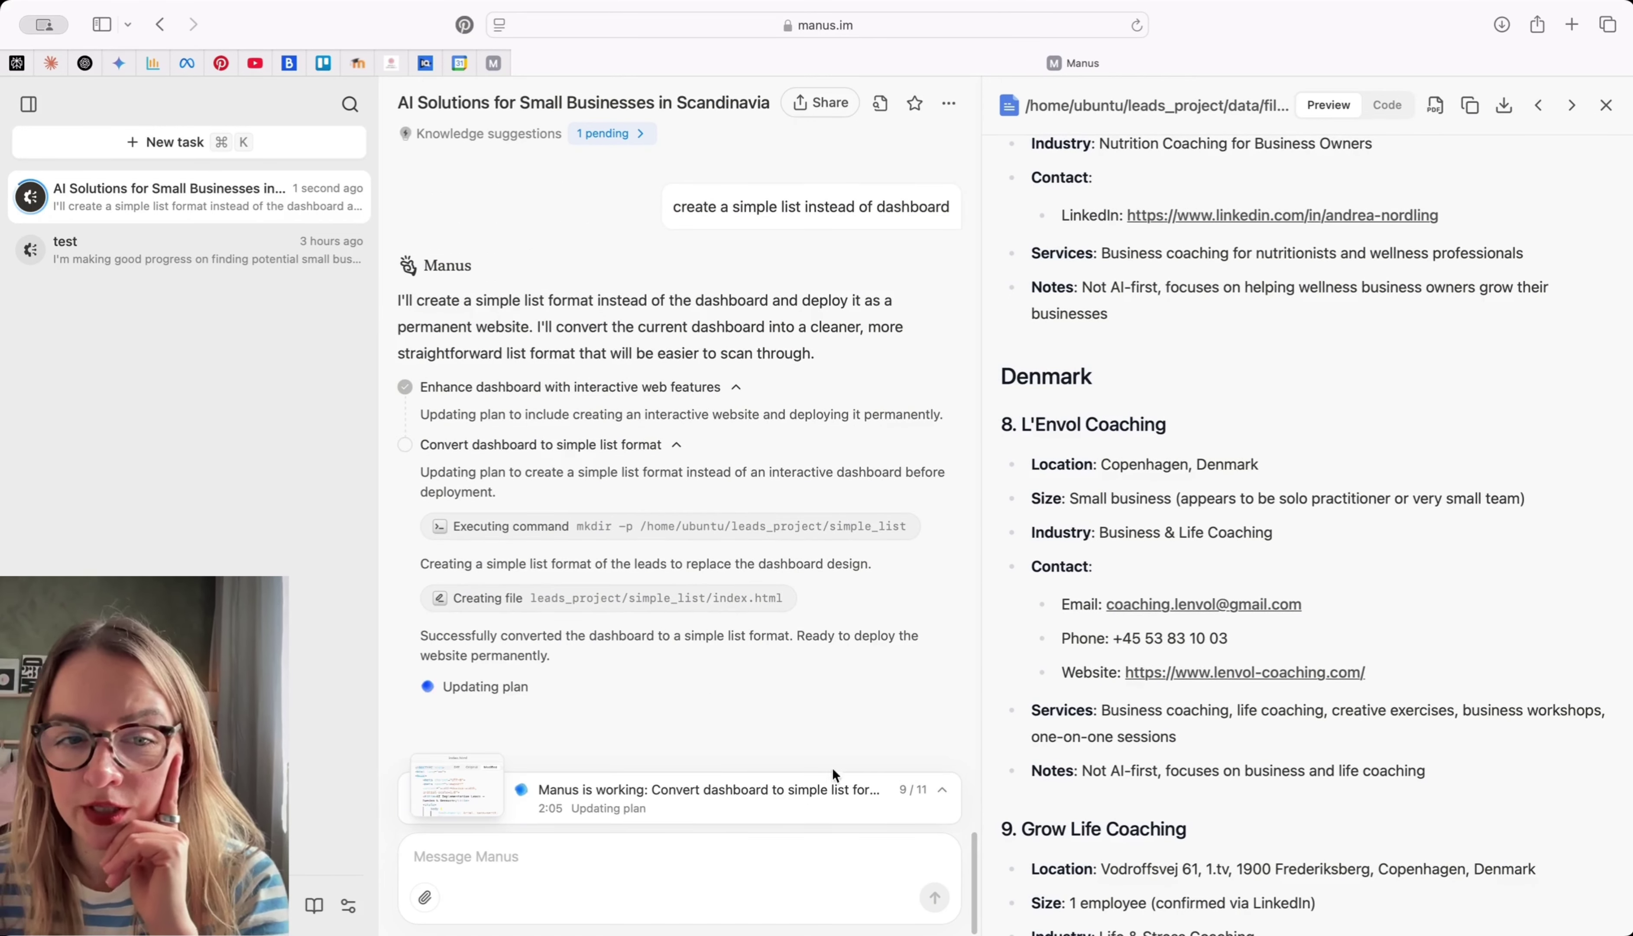
scroll(990, 586, "down", 20)
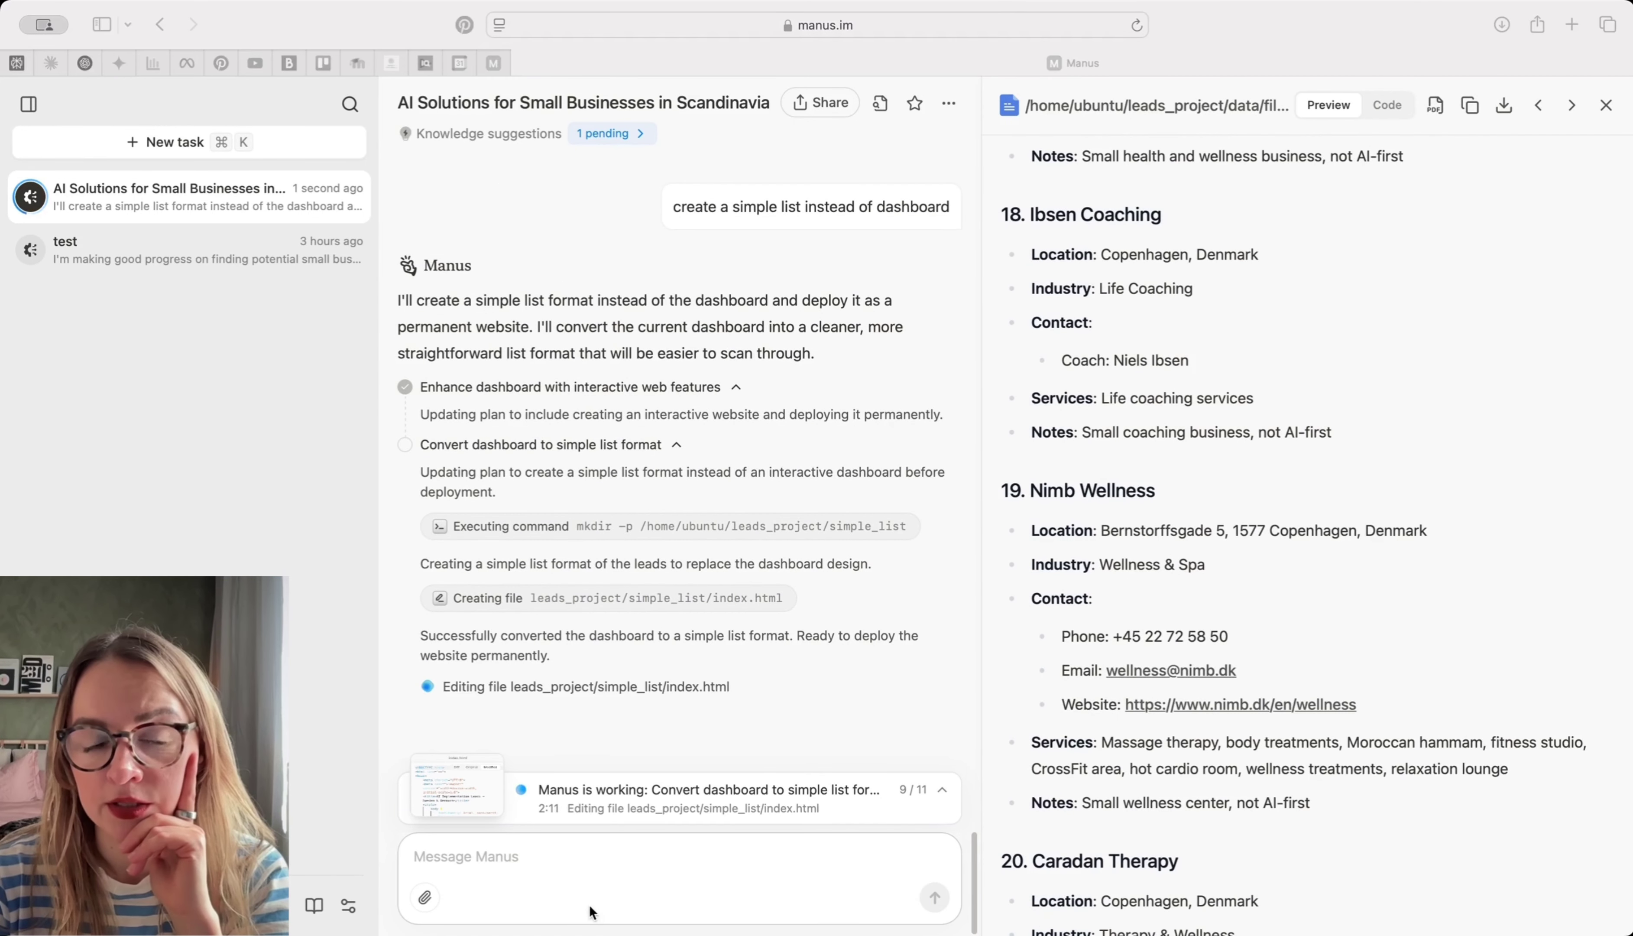
Send Manus the message "stop" to halt the running list conversion
left_click(898, 868)
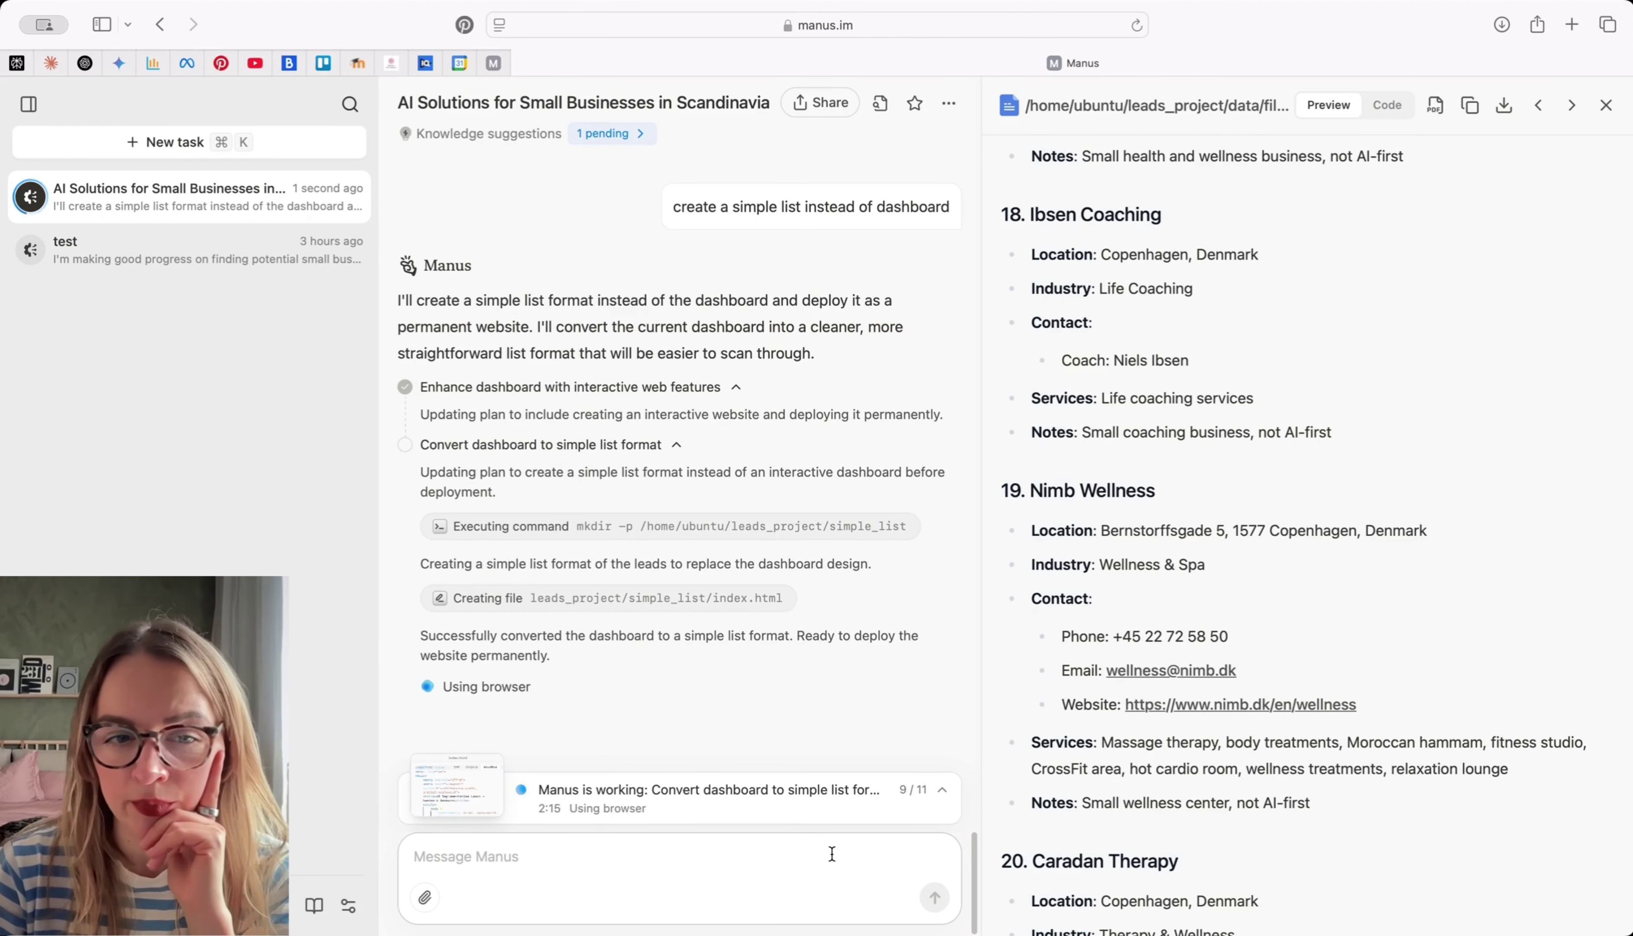
type("st")
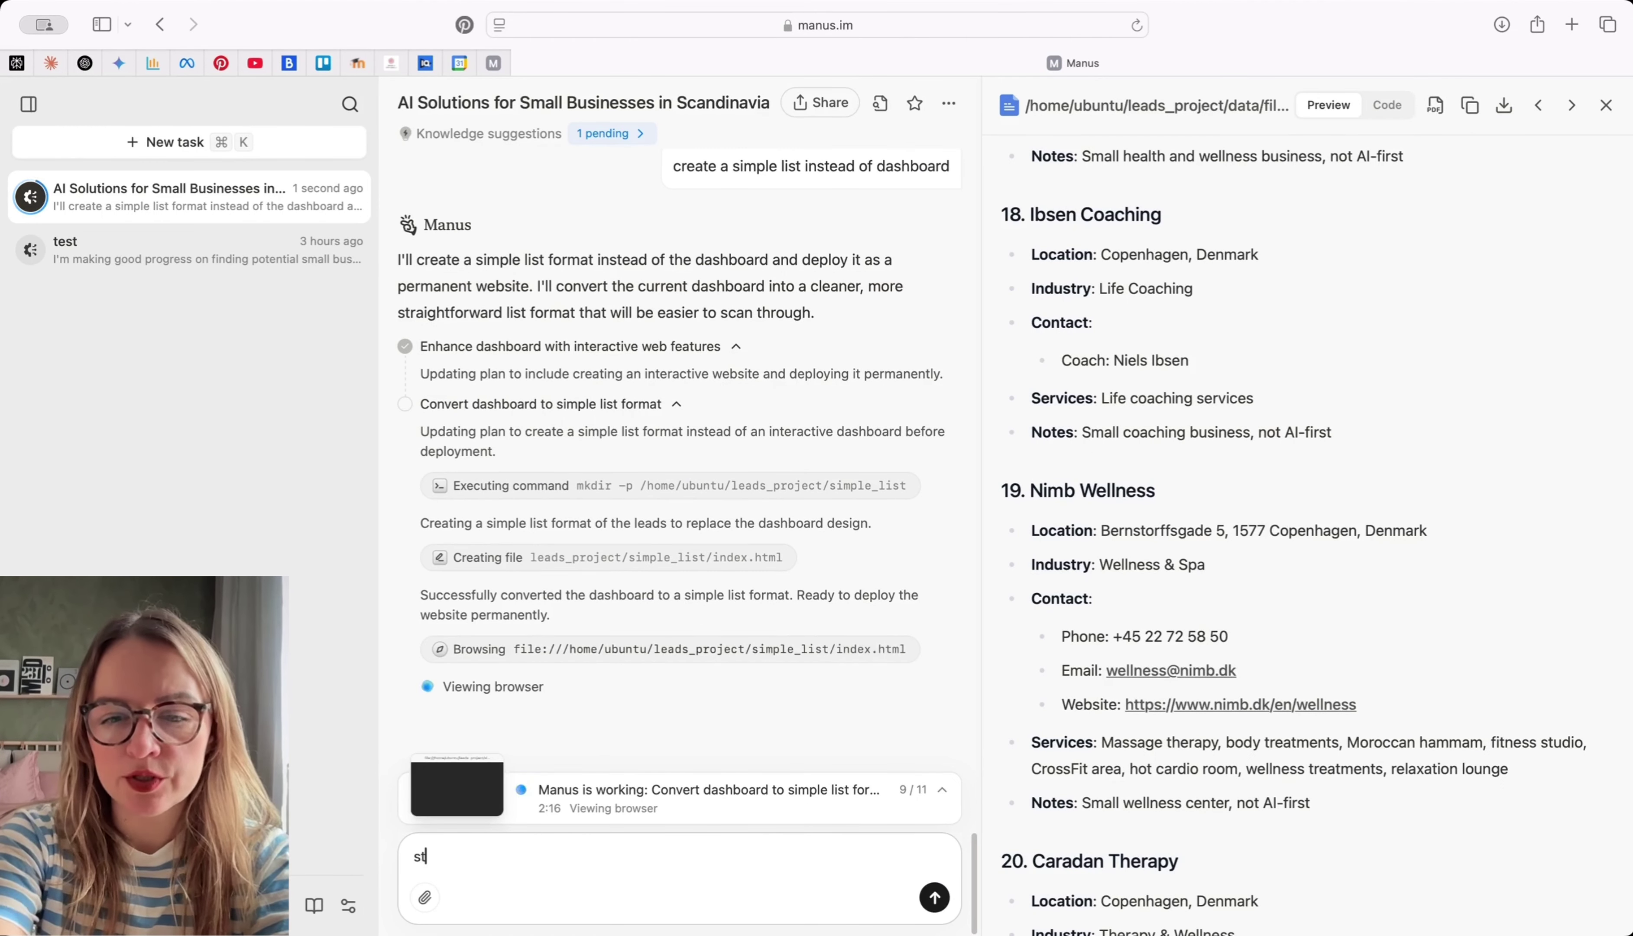
type("op")
key("Return")
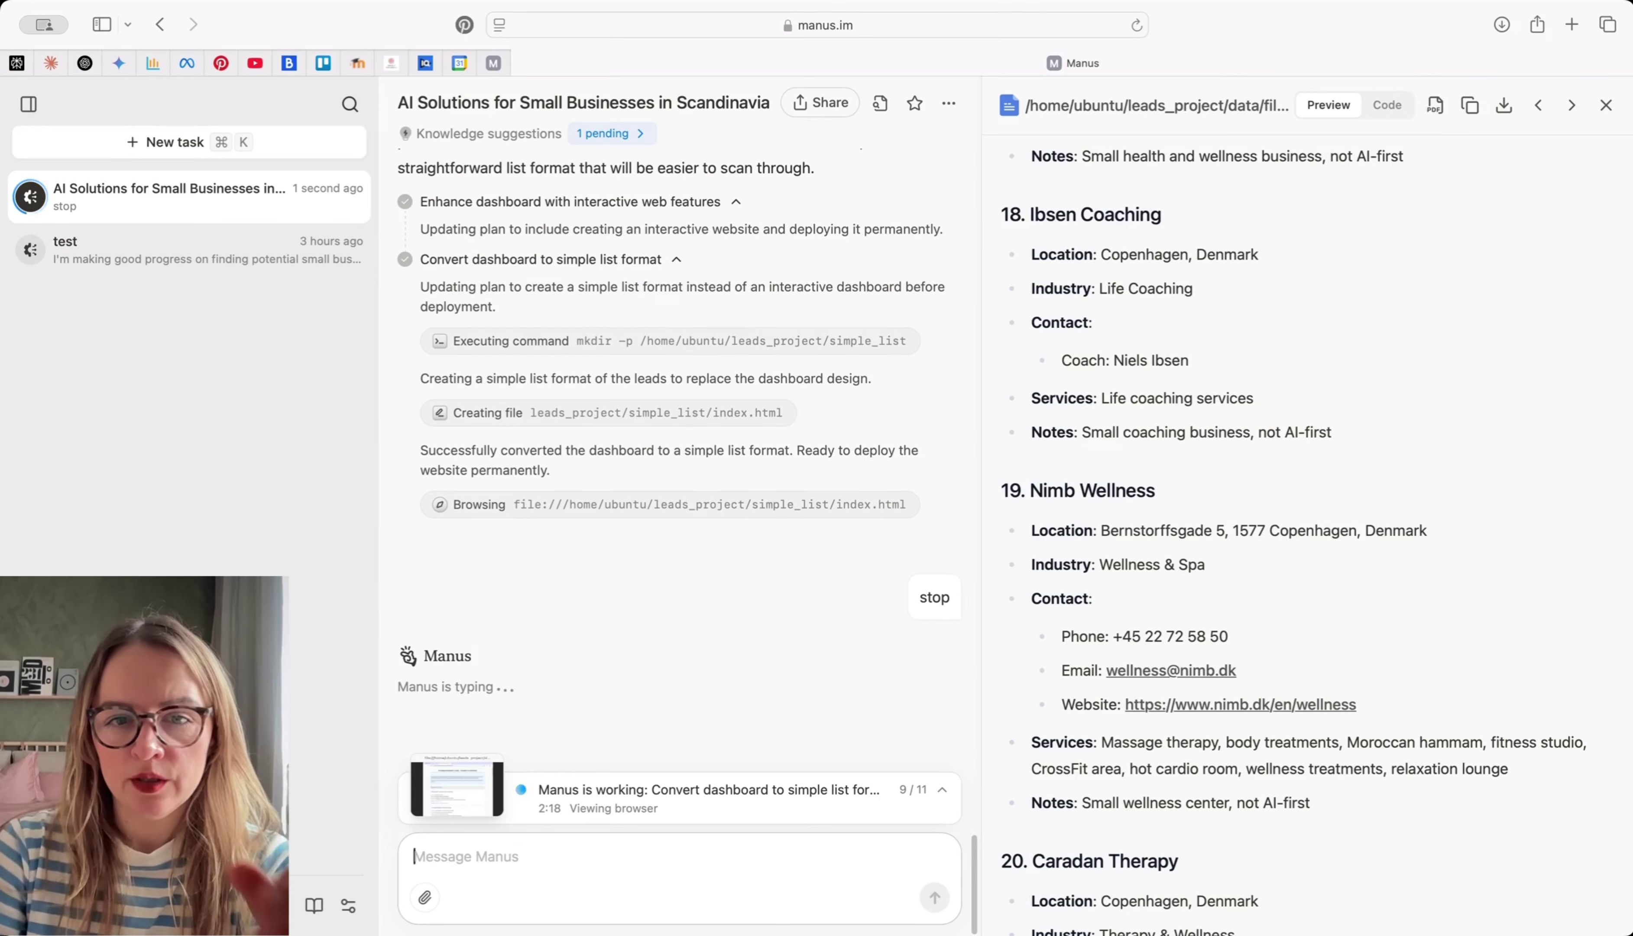
Send Manus the follow-up request "can you generate an outreach email"
type("ca")
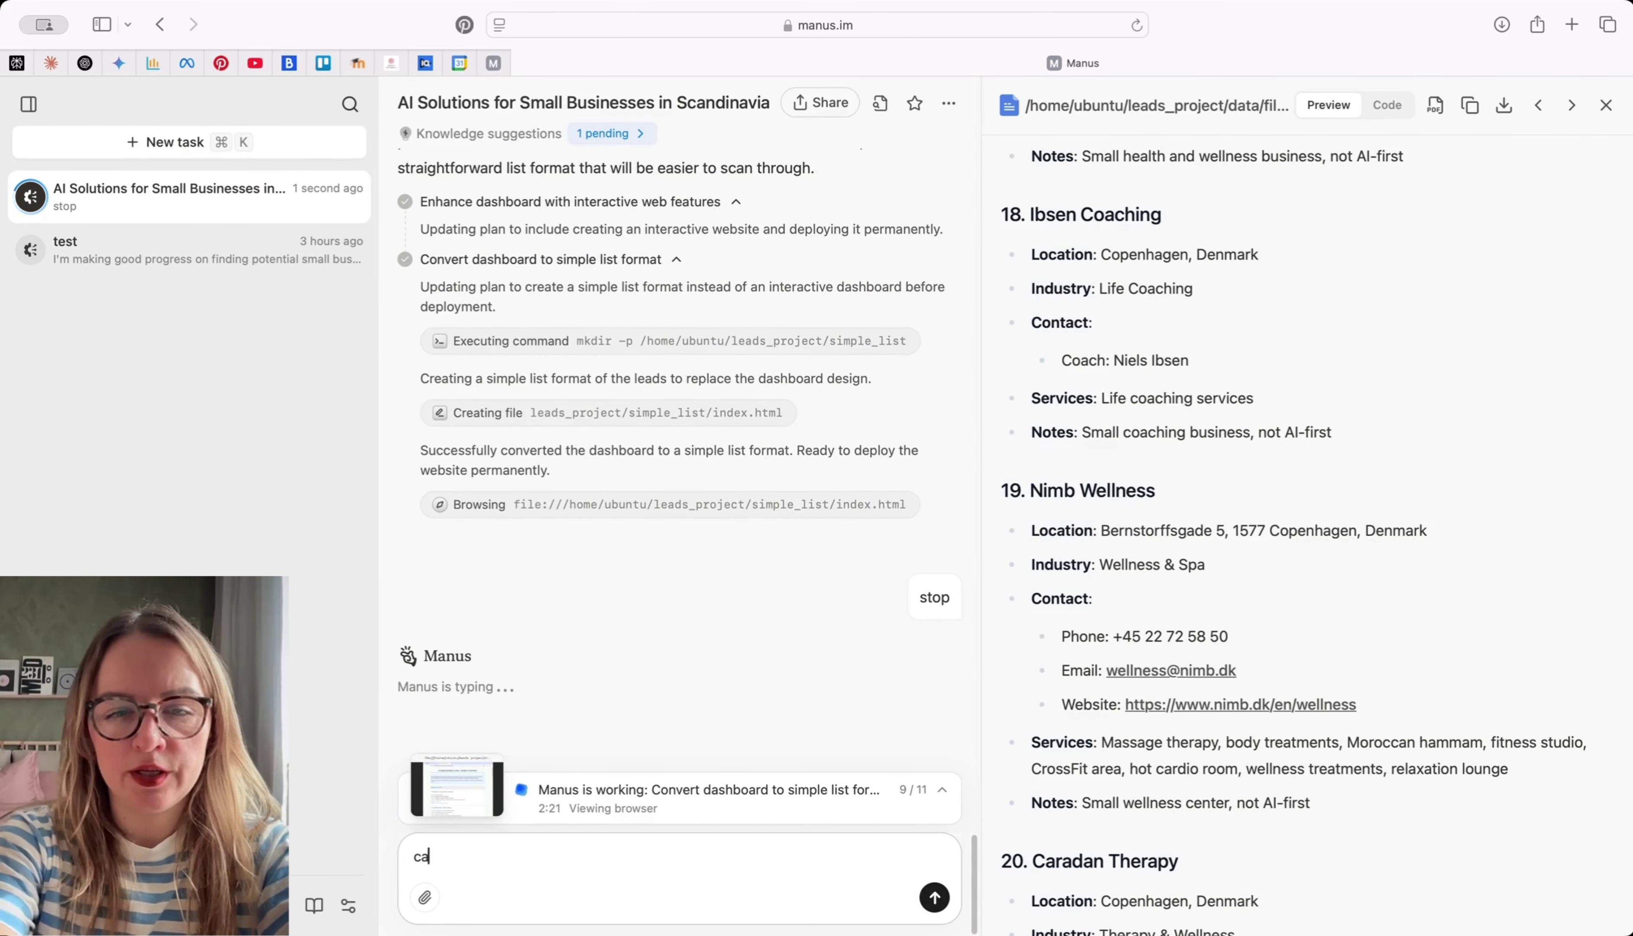
type("n you generate a ")
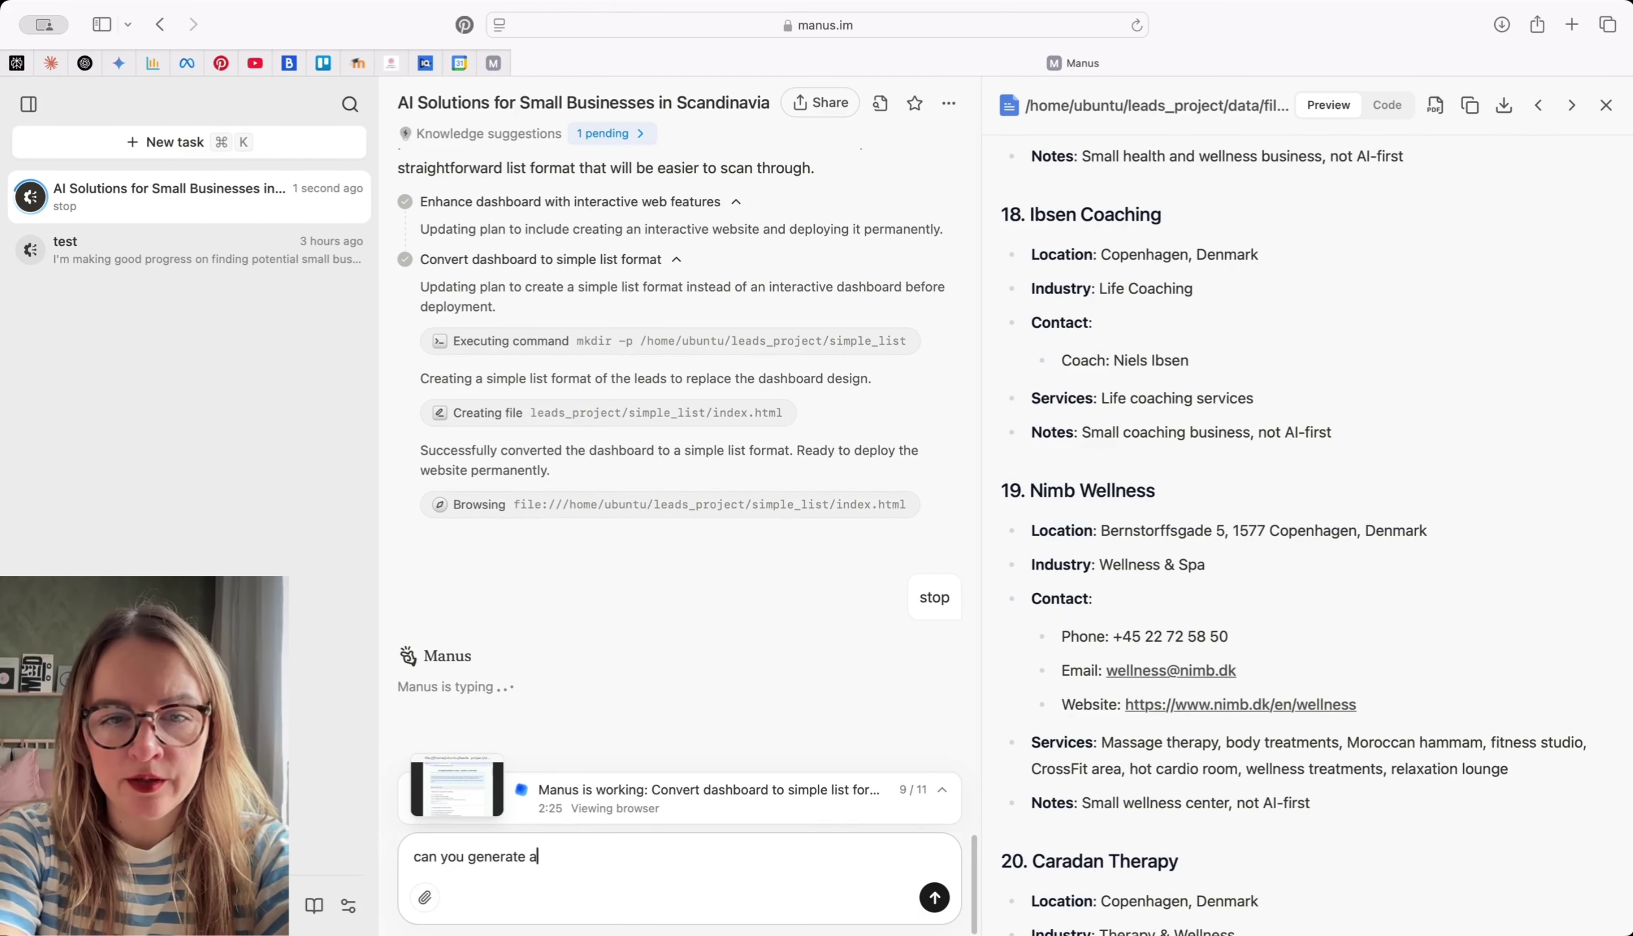
type("n outreach email")
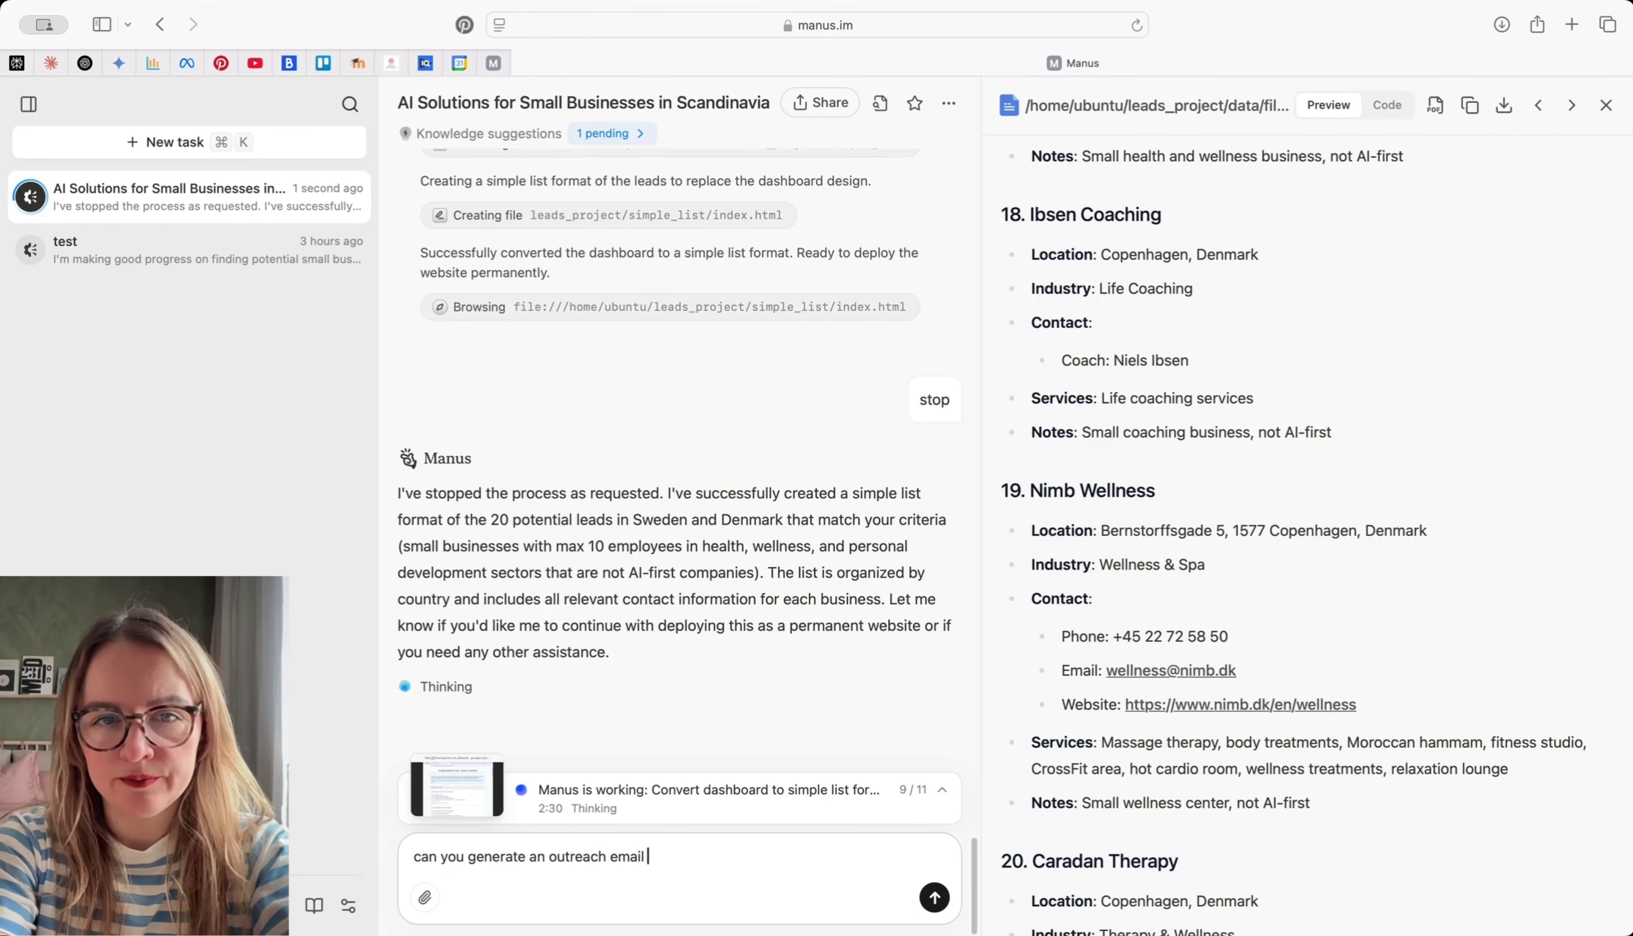
key("Return")
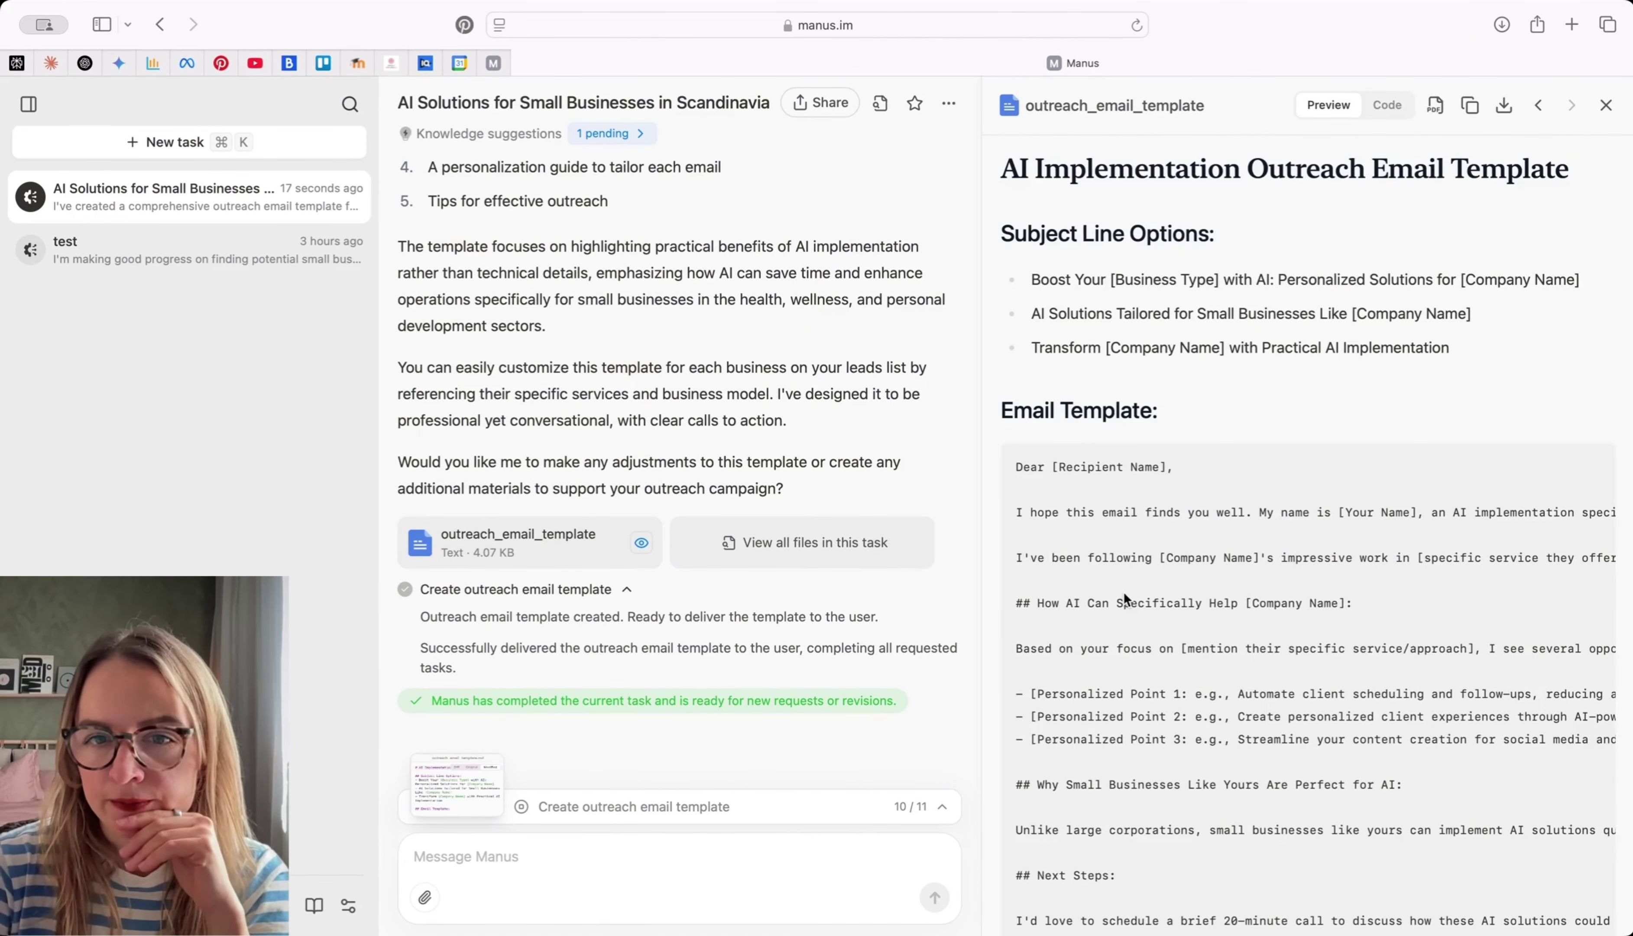
Read through the generated outreach_email_template, including the full width of its long lines from the greeting to the sign-off
scroll(1300, 640, "down", 4)
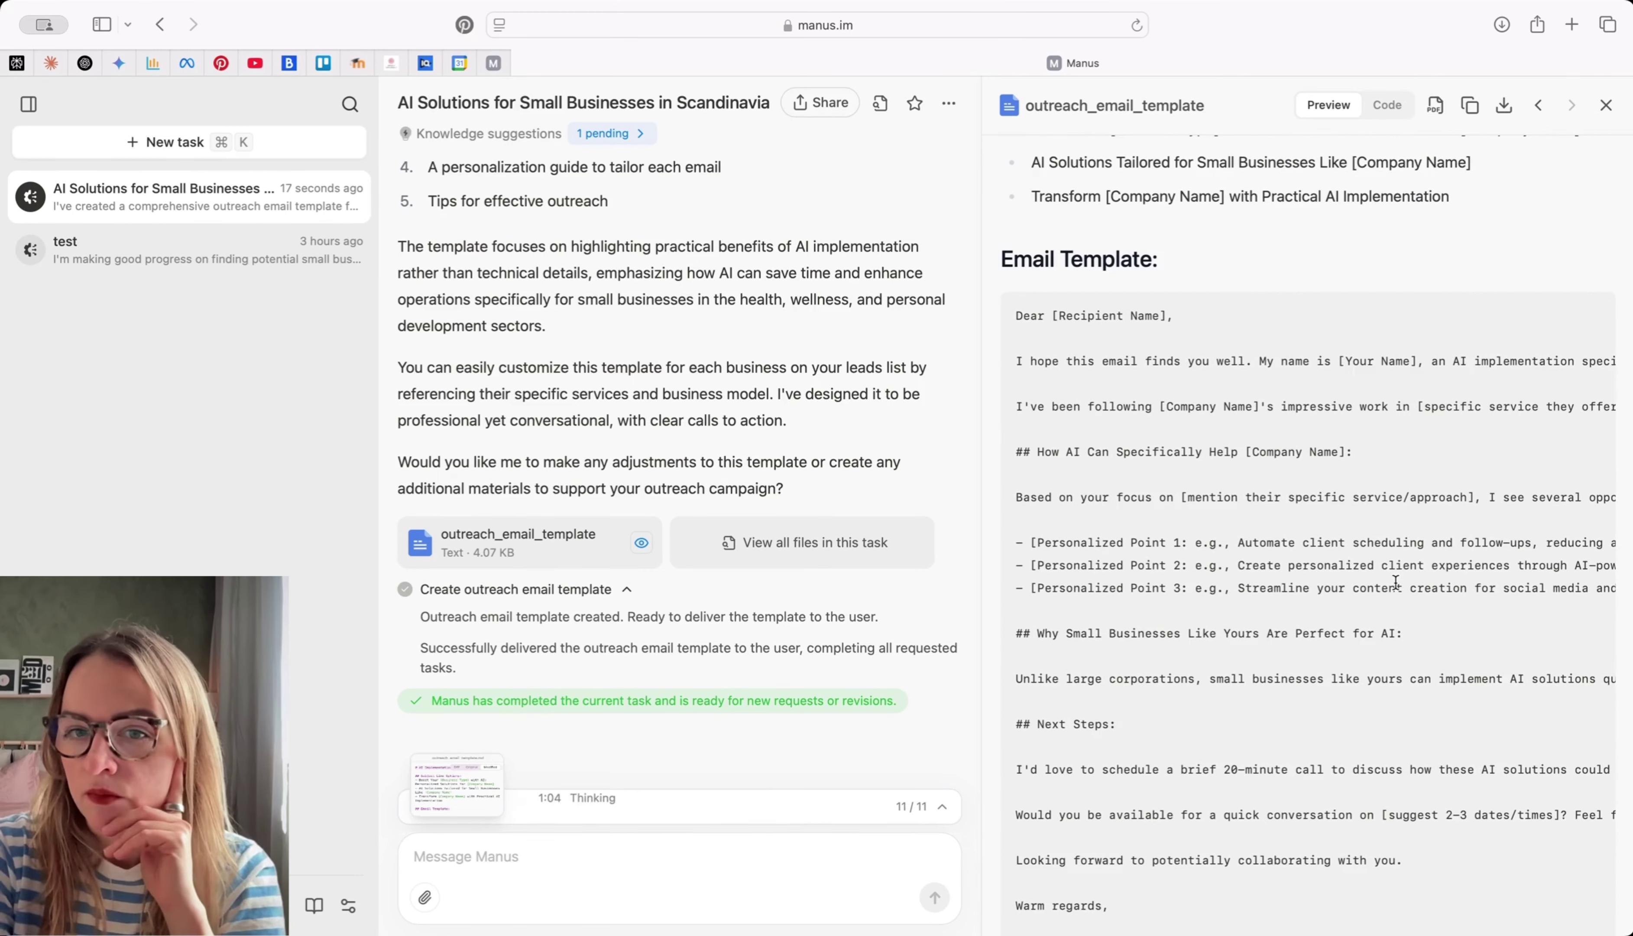
scroll(1328, 606, "right", 10)
scroll(1396, 582, "left", 10)
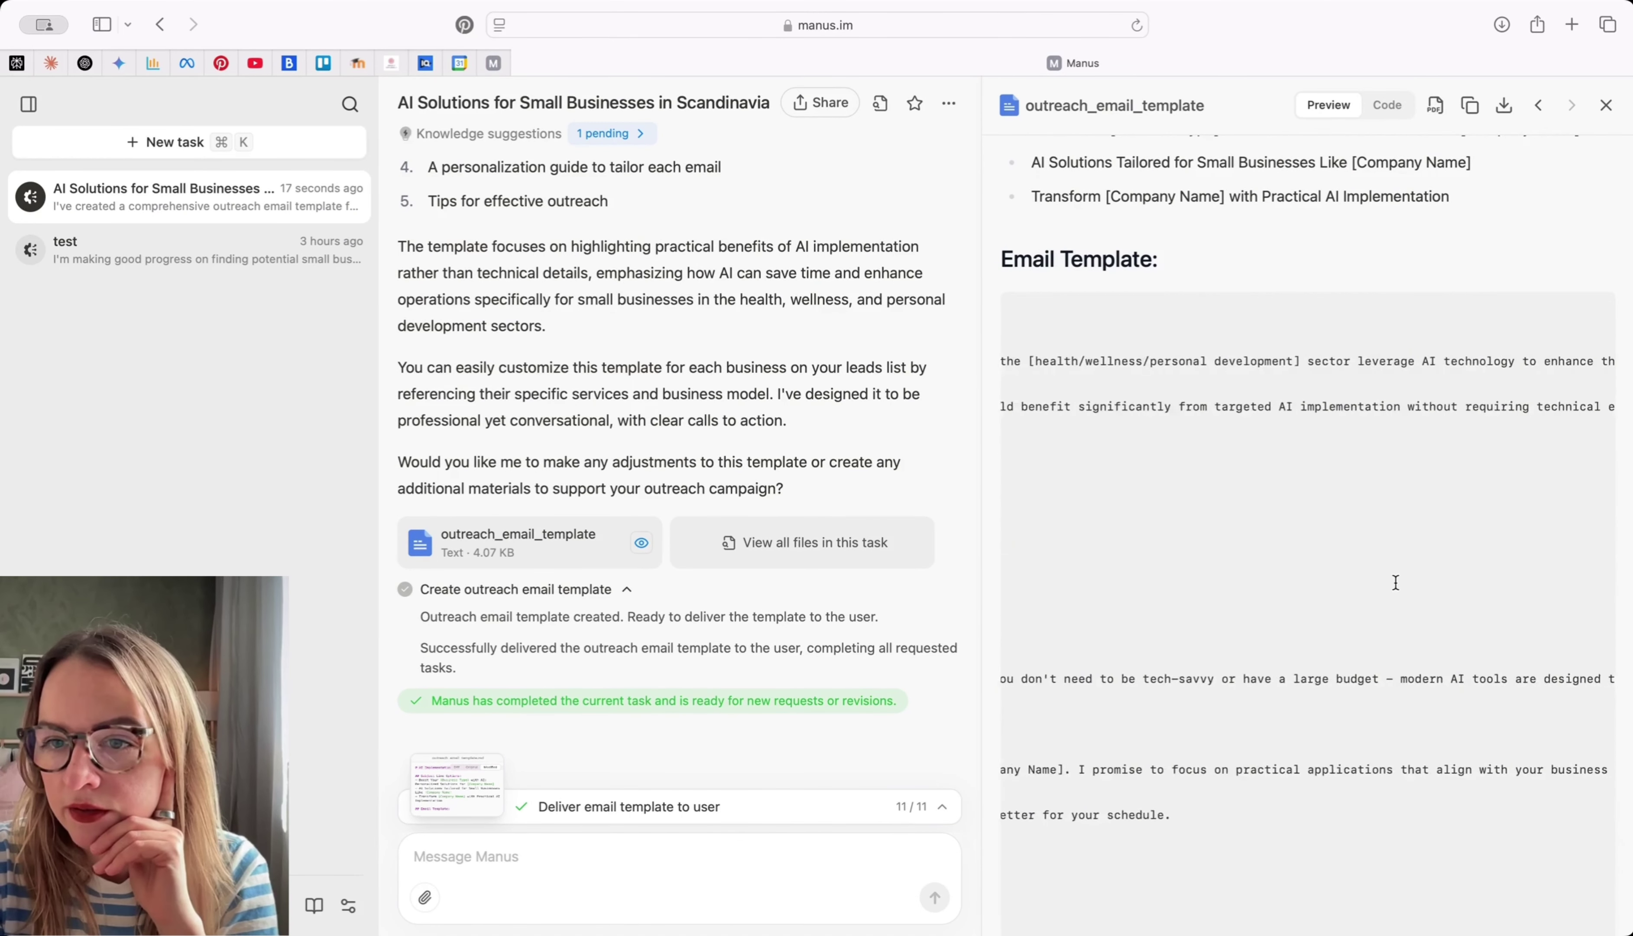
scroll(1262, 382, "down", 3)
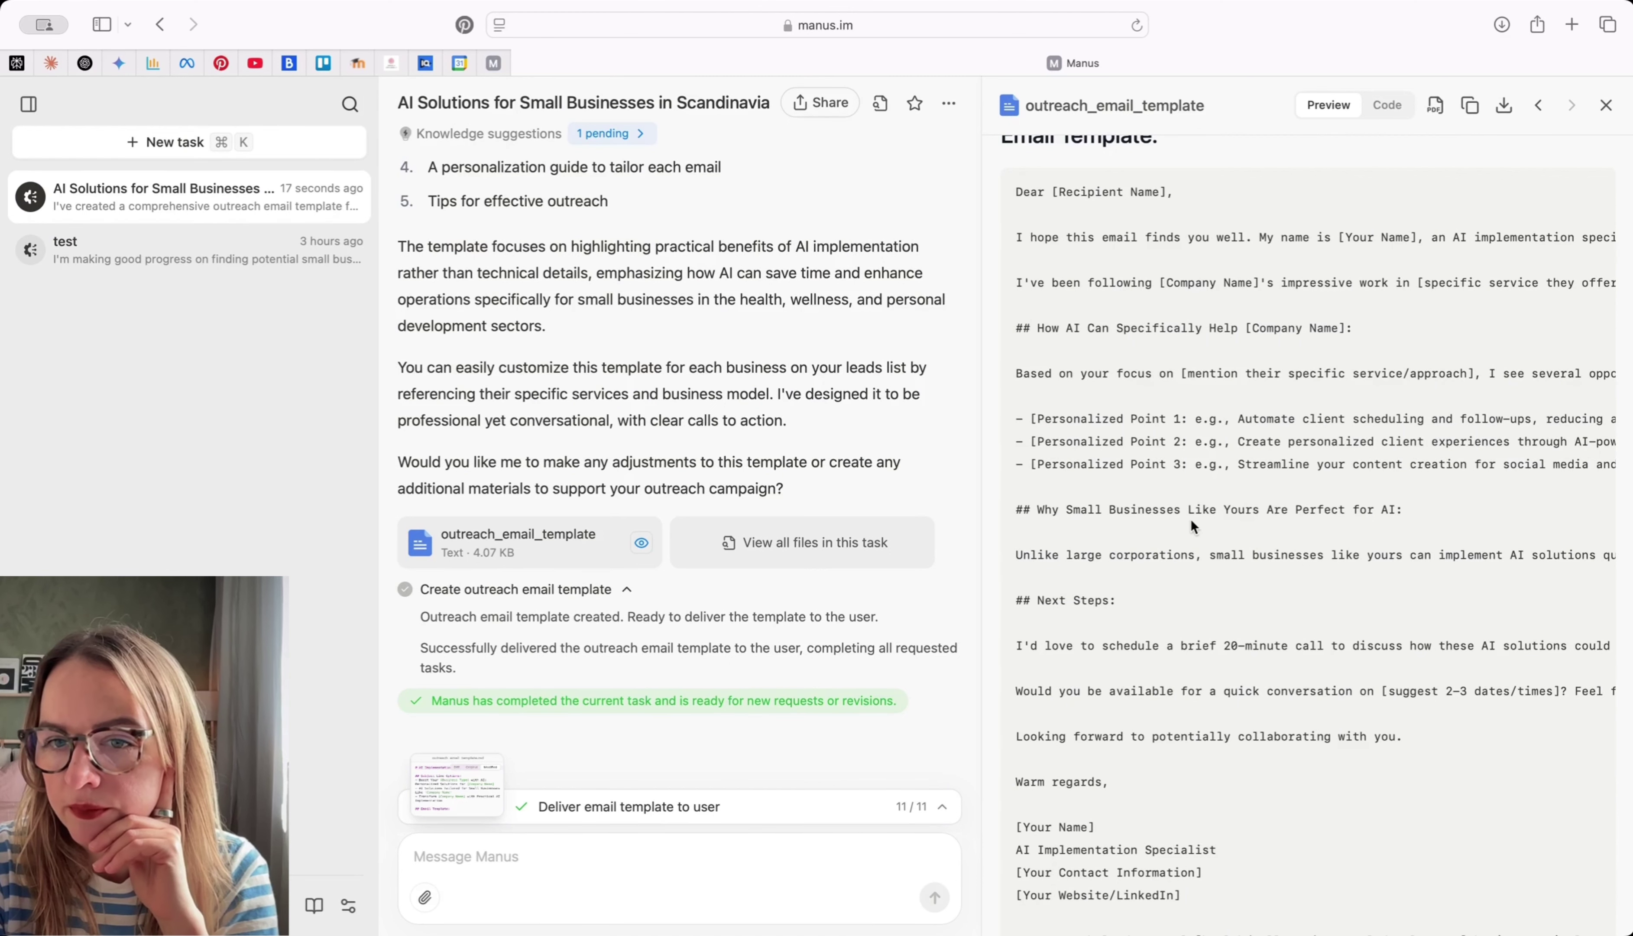
scroll(1366, 554, "right", 10)
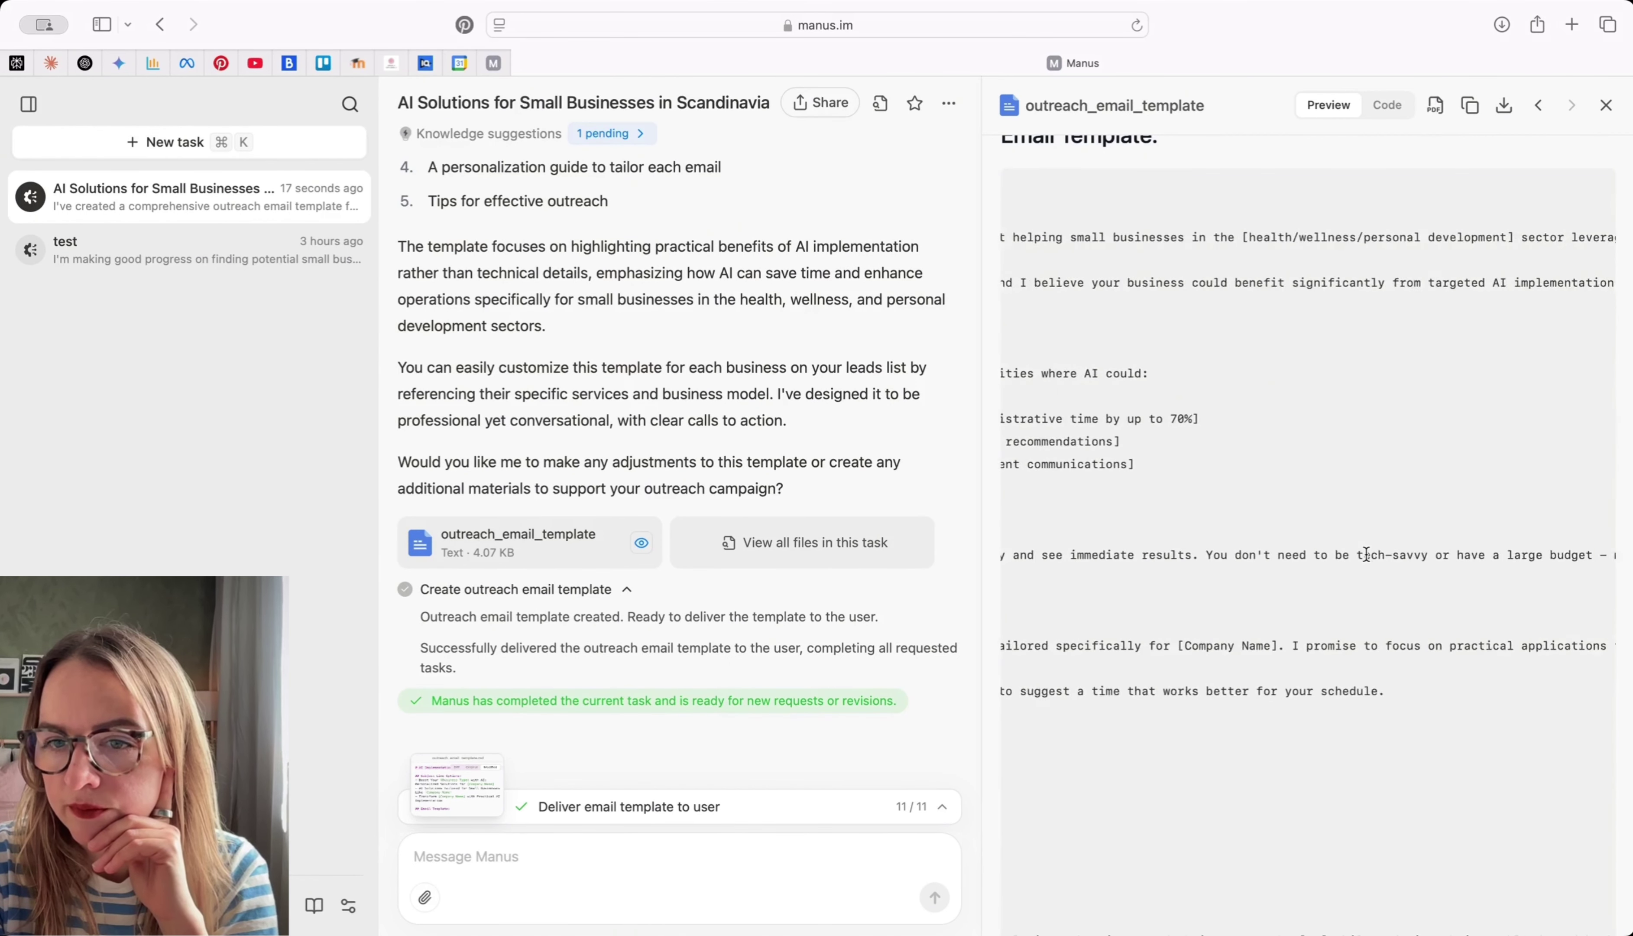
scroll(1296, 635, "left", 10)
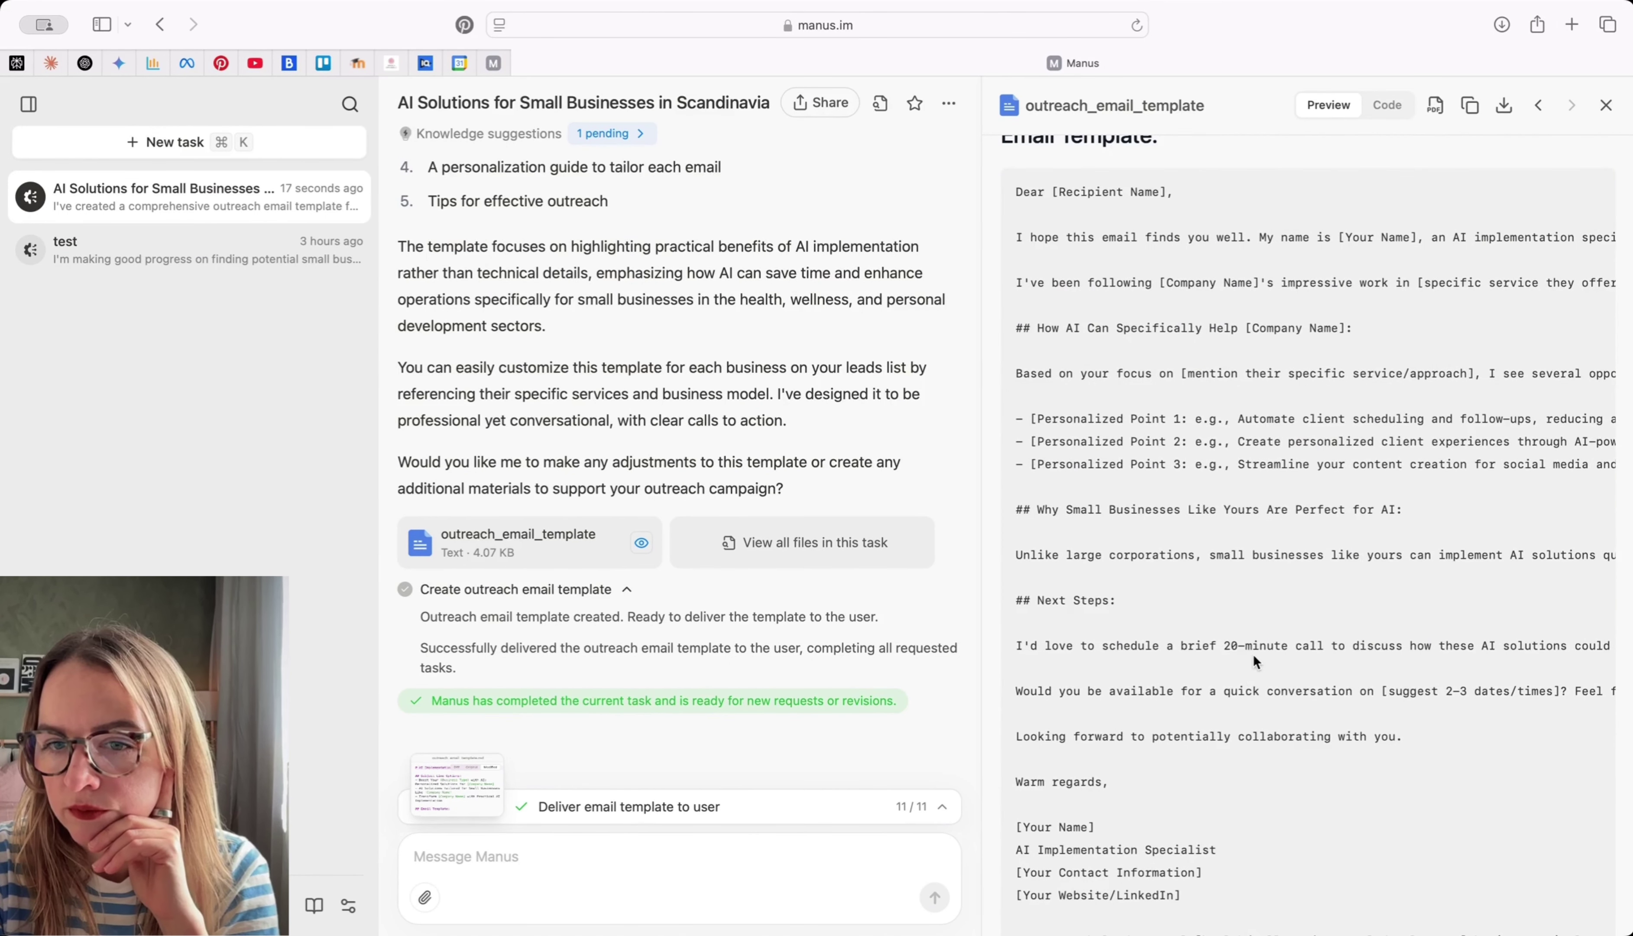
scroll(1253, 653, "down", 5)
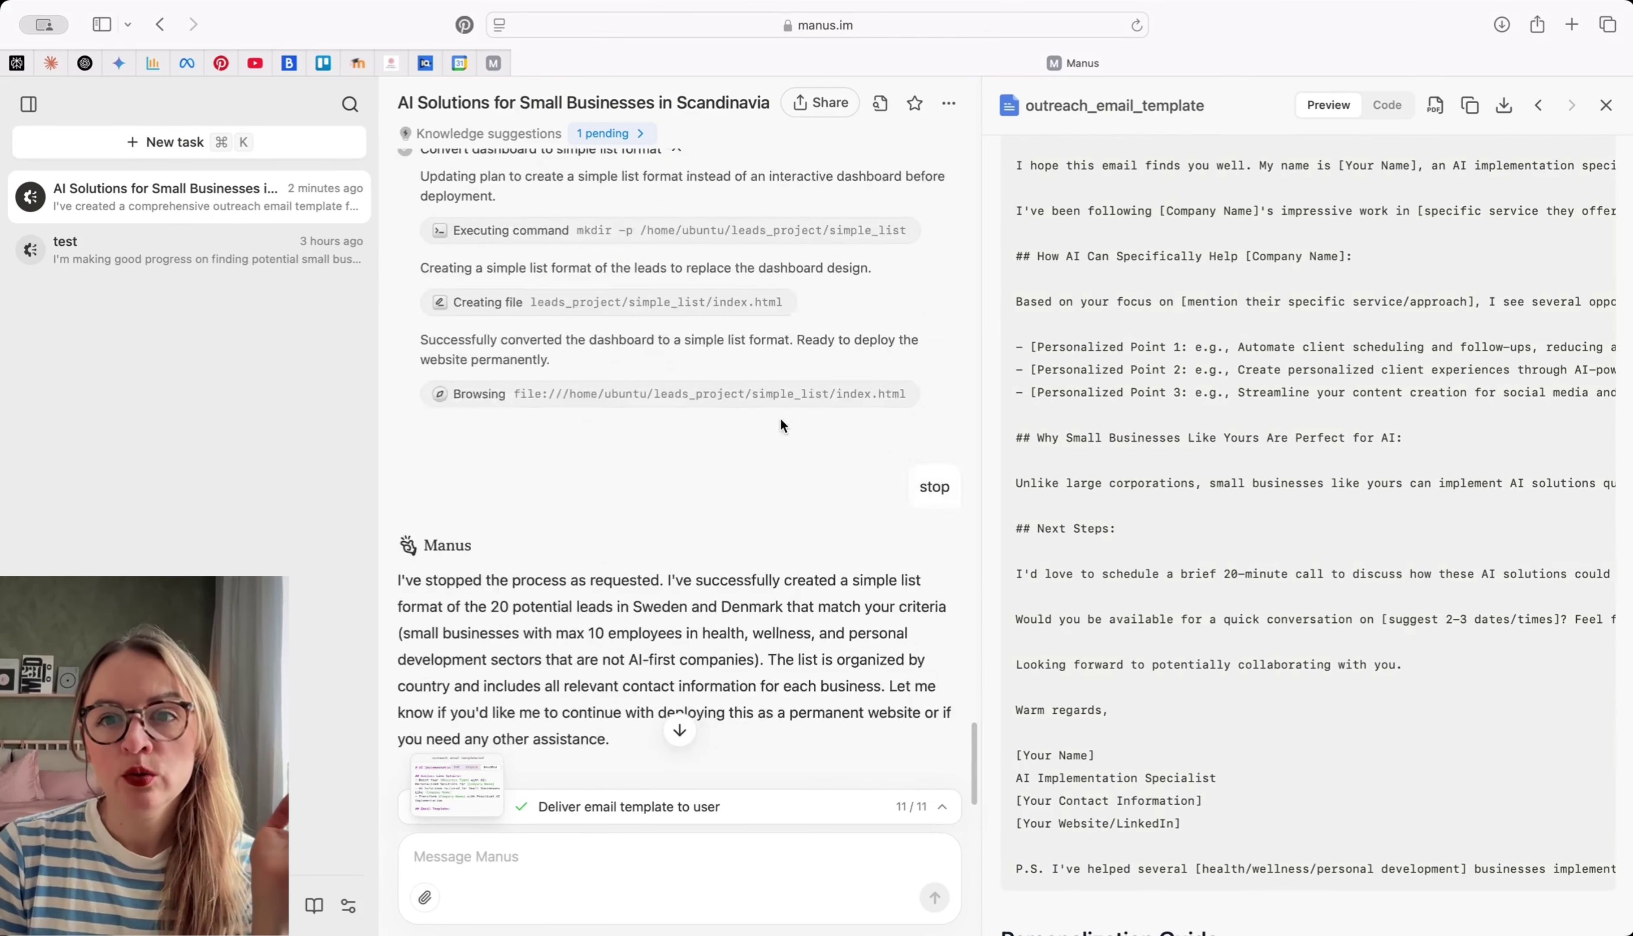
Review the task conversation back to the original prompt, and examine the template's follow-up email and outreach tips
scroll(780, 417, "up", 15)
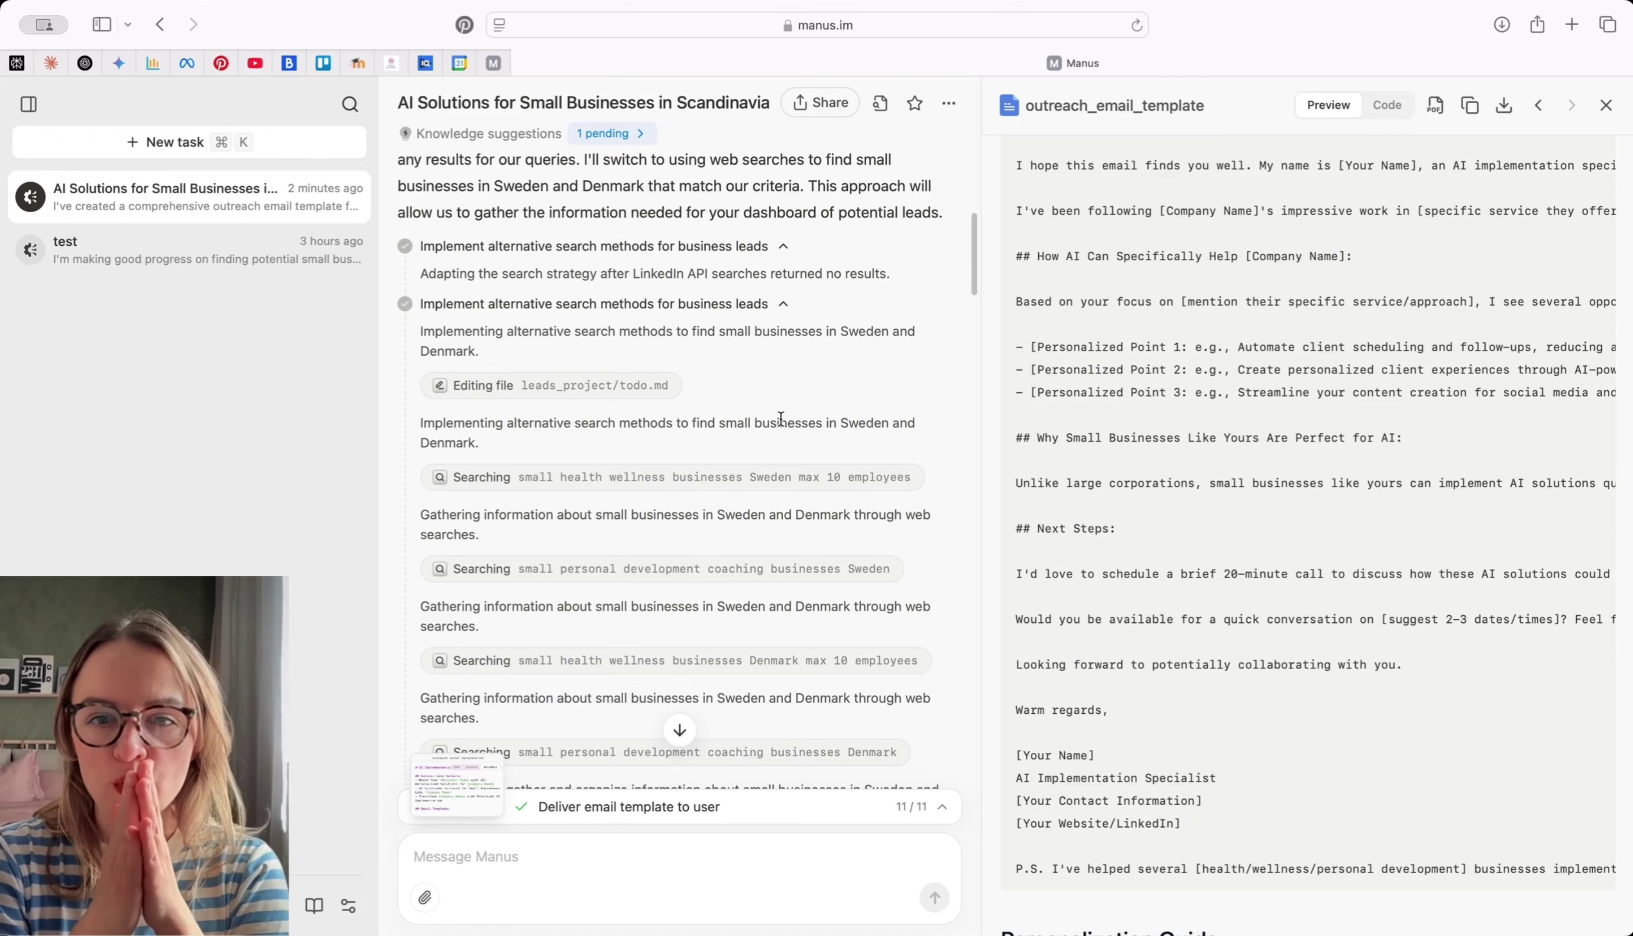
scroll(781, 418, "up", 15)
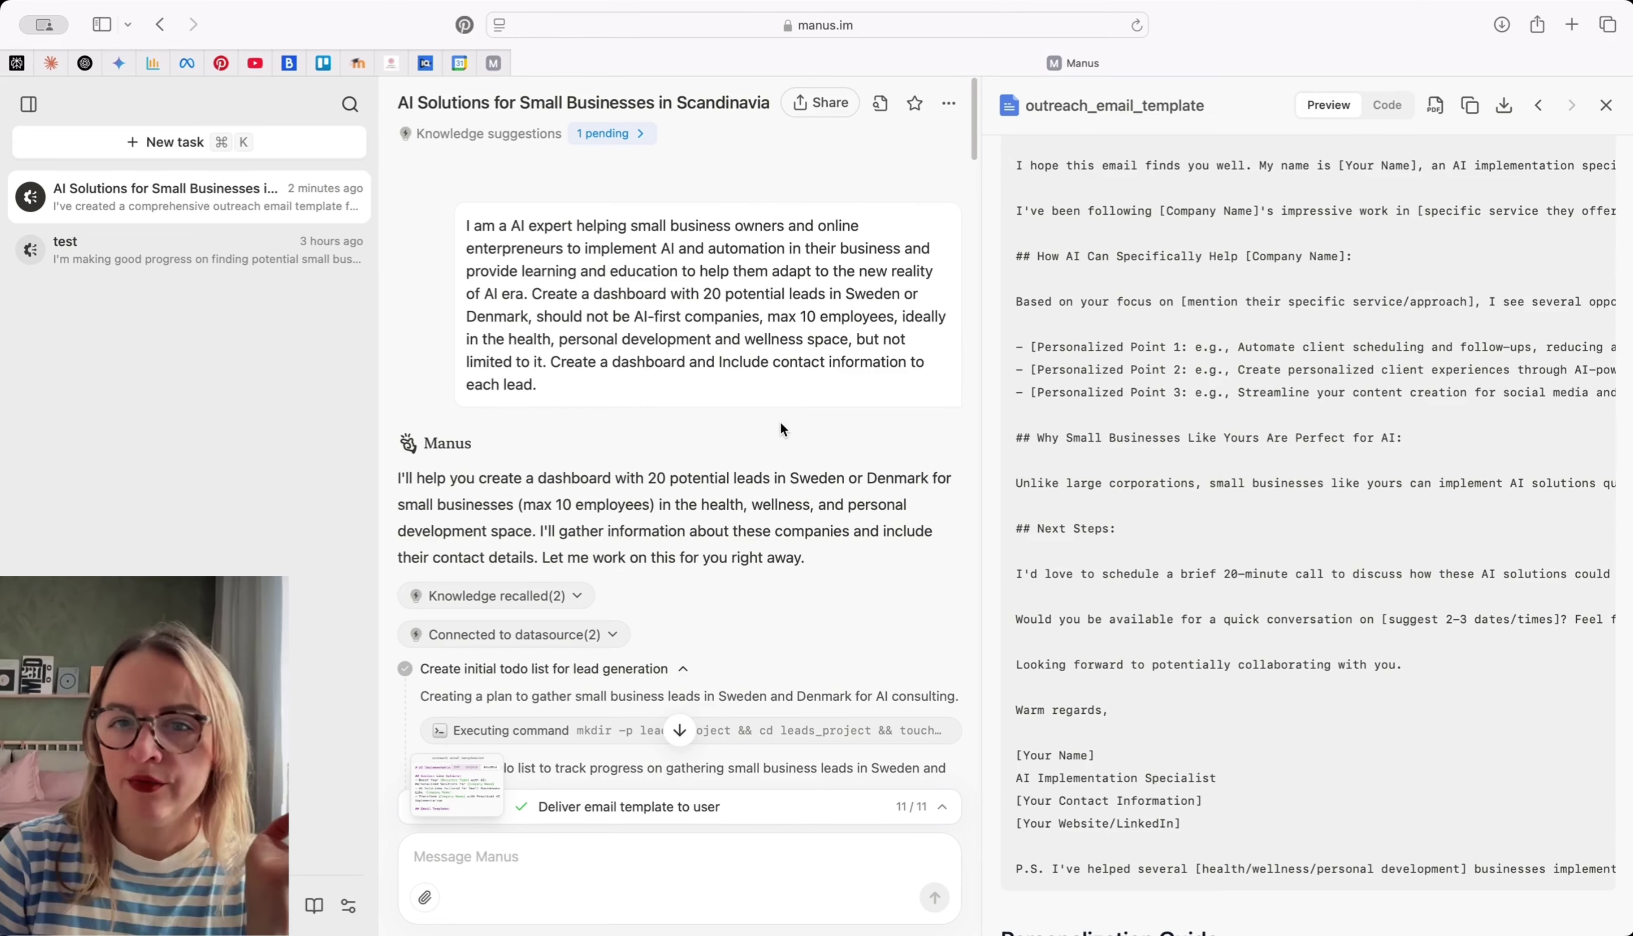
scroll(1379, 636, "down", 10)
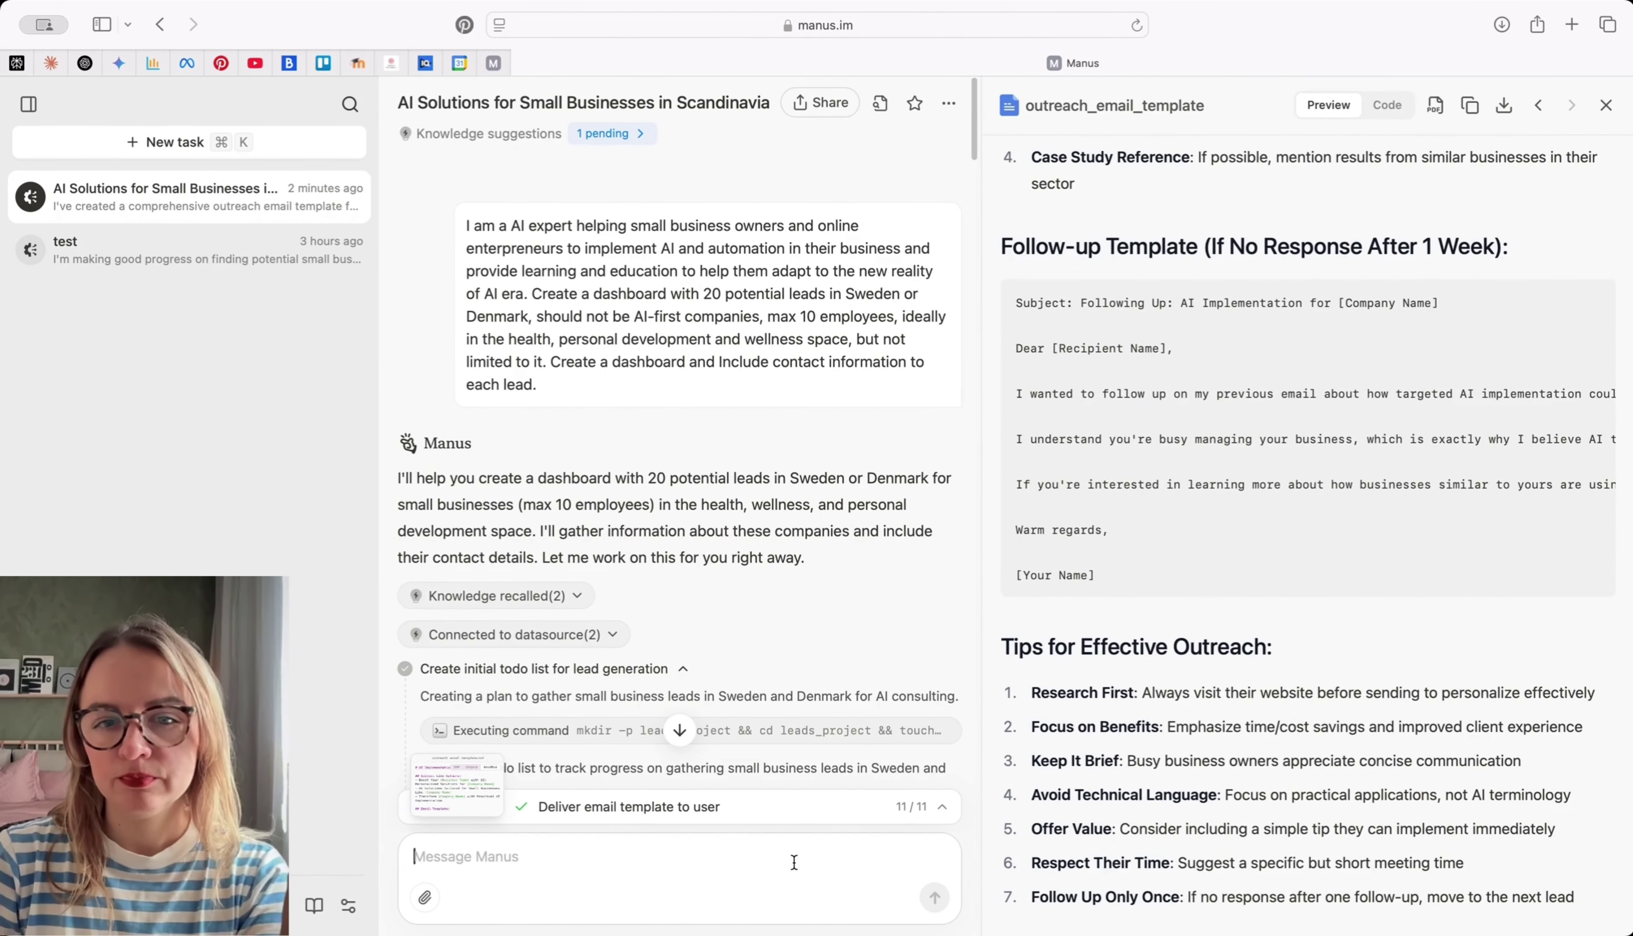
scroll(777, 774, "down", 10)
scroll(777, 771, "down", 10)
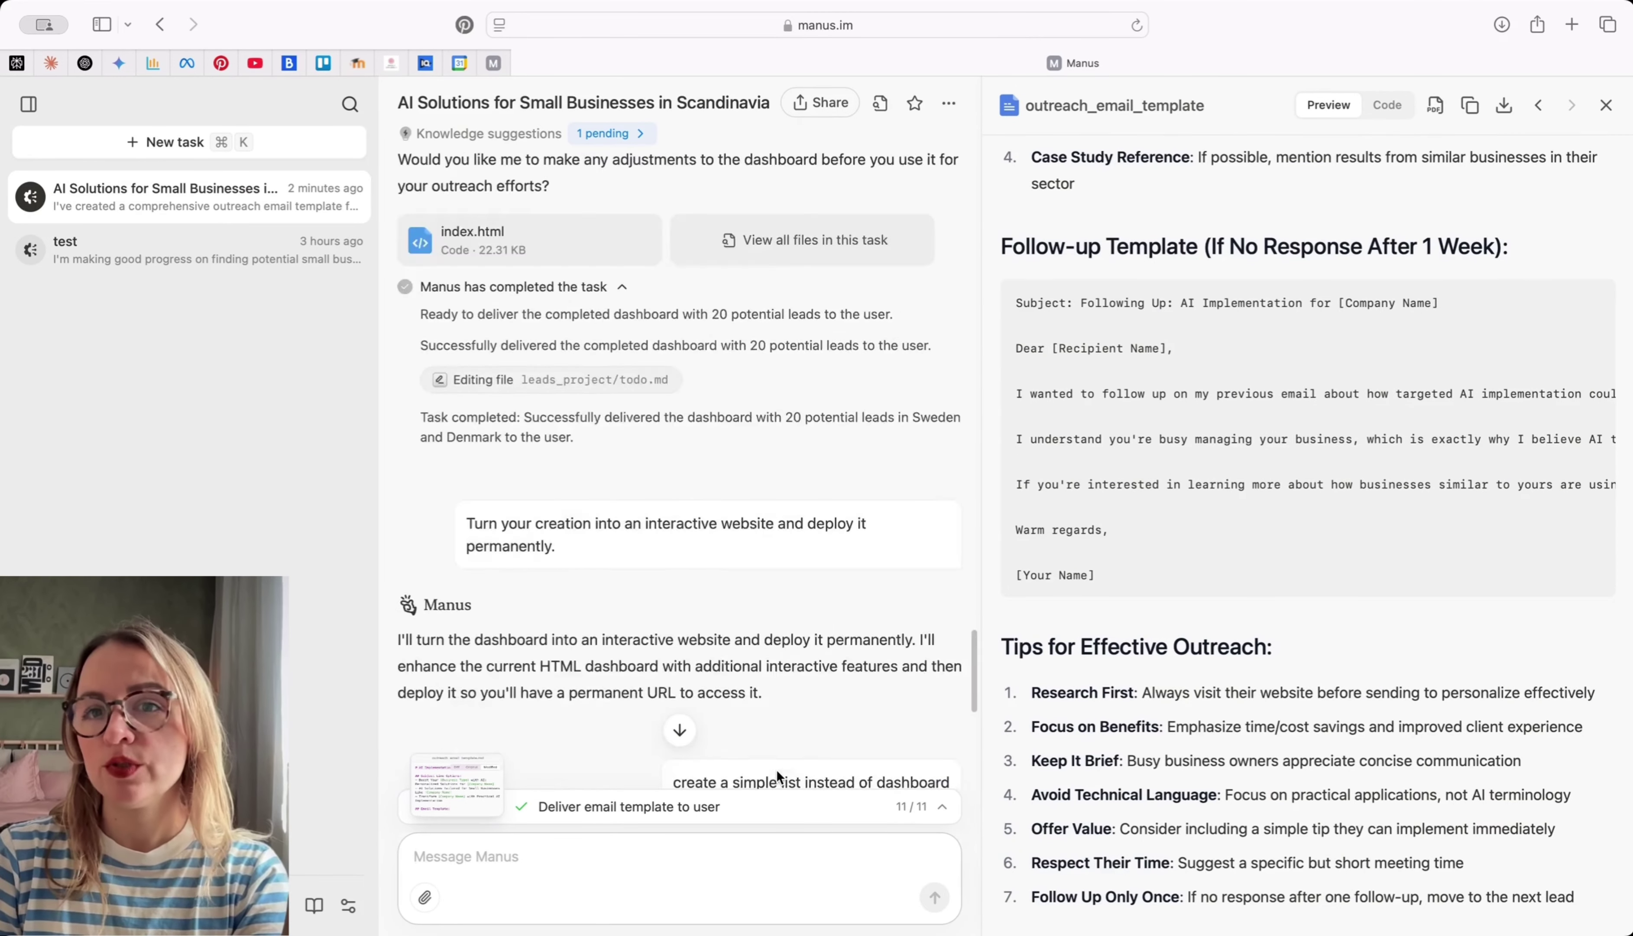